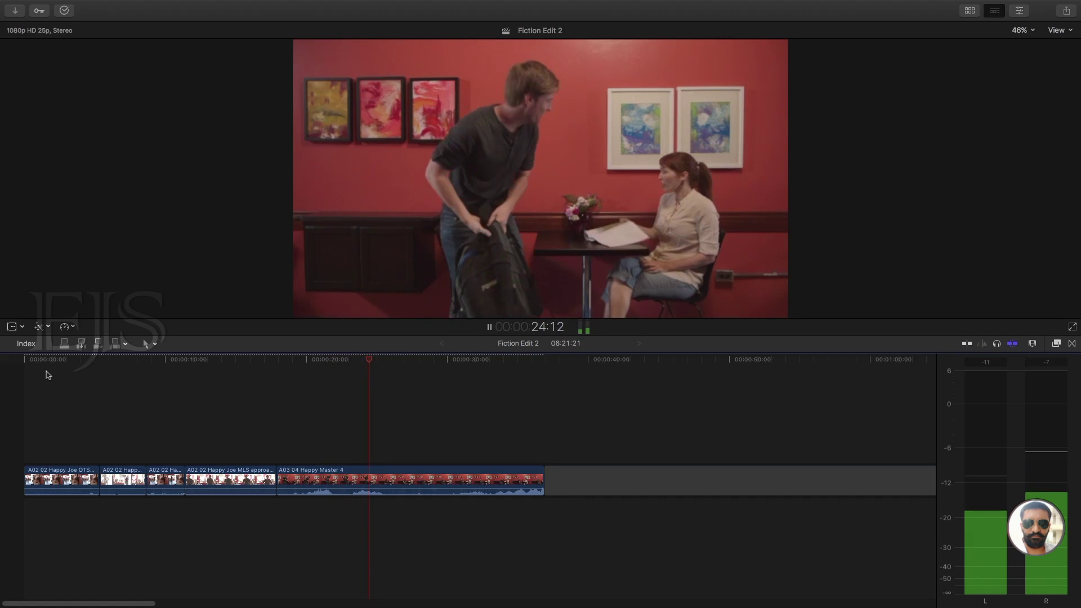
# Play the sequence to the end of the A03 04 Happy Master 4 clip and examine how it leads into the remaining clips.
pyautogui.press('space')
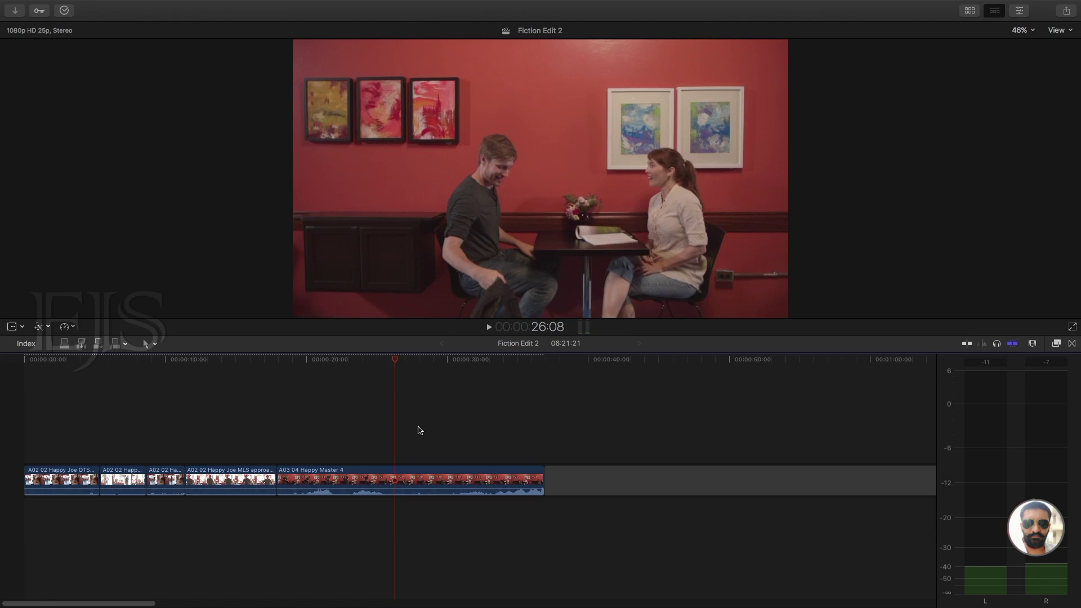
pyautogui.press('space')
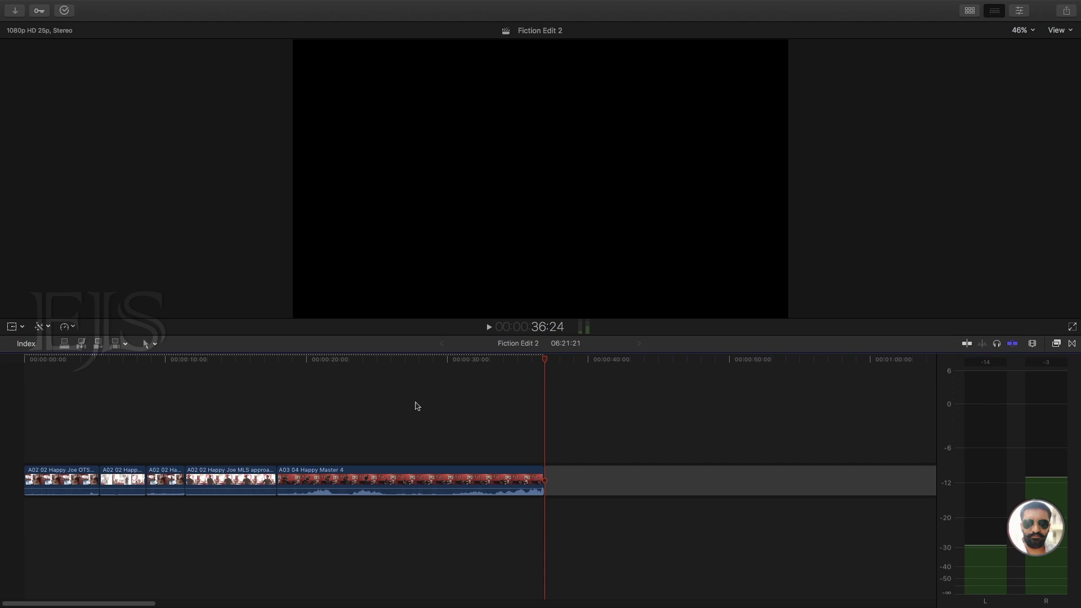
pyautogui.moveTo(379, 360); pyautogui.dragTo(404, 362)
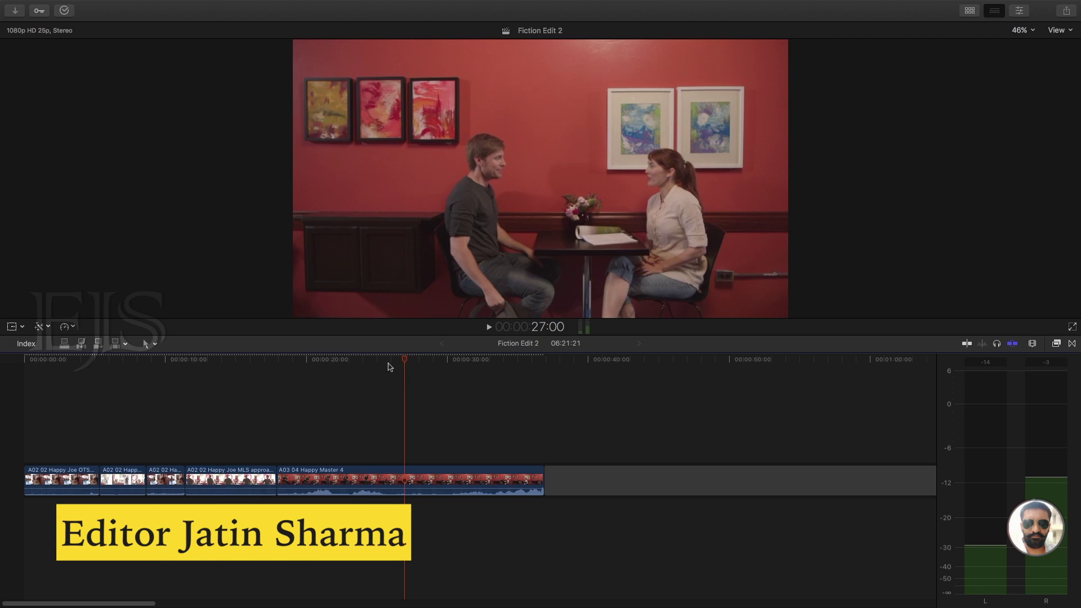
pyautogui.press('super+minus')
pyautogui.press('super+minus')
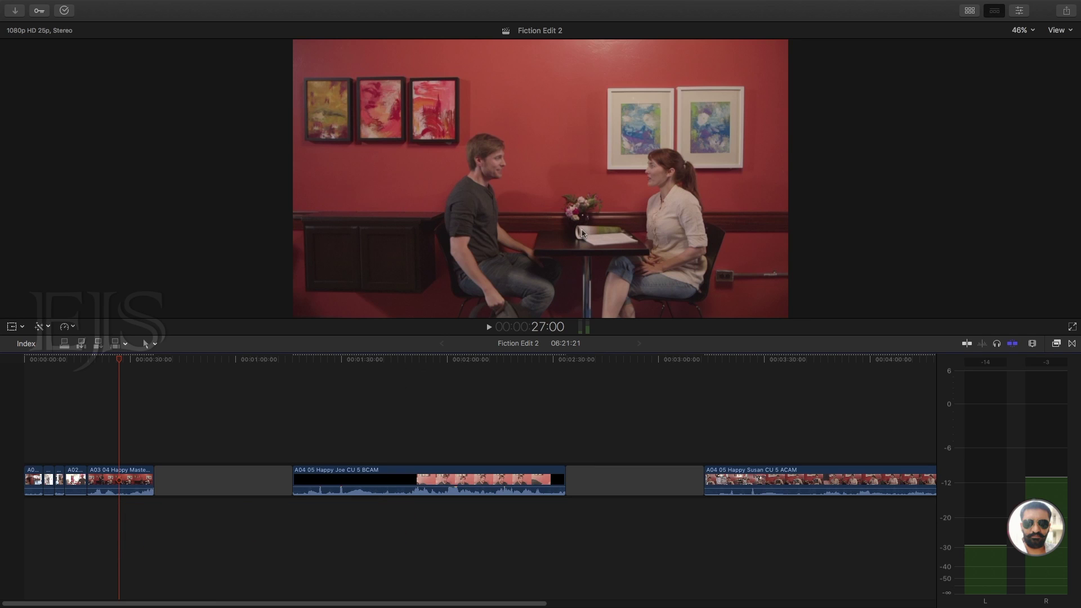
pyautogui.click(102, 378)
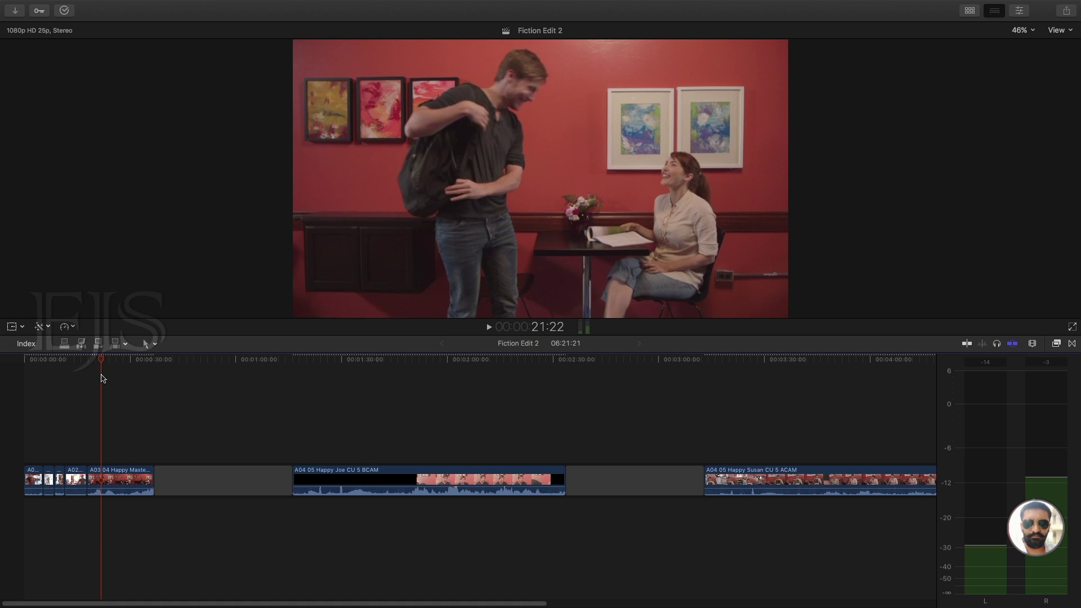
pyautogui.press('super+equal')
pyautogui.press('super+equal')
pyautogui.press('h')
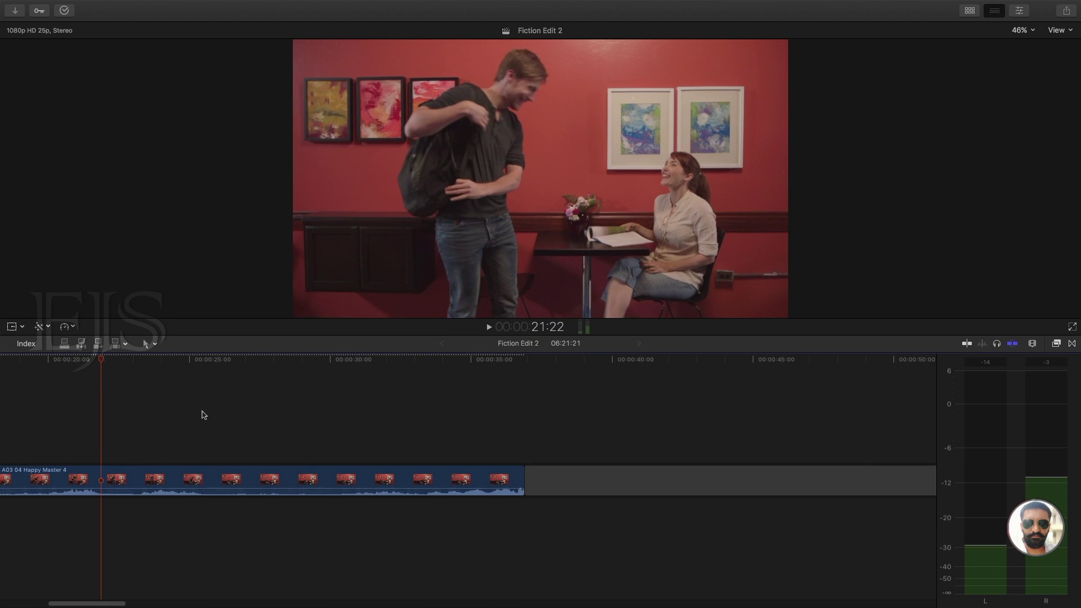
pyautogui.moveTo(200, 415); pyautogui.dragTo(521, 423)
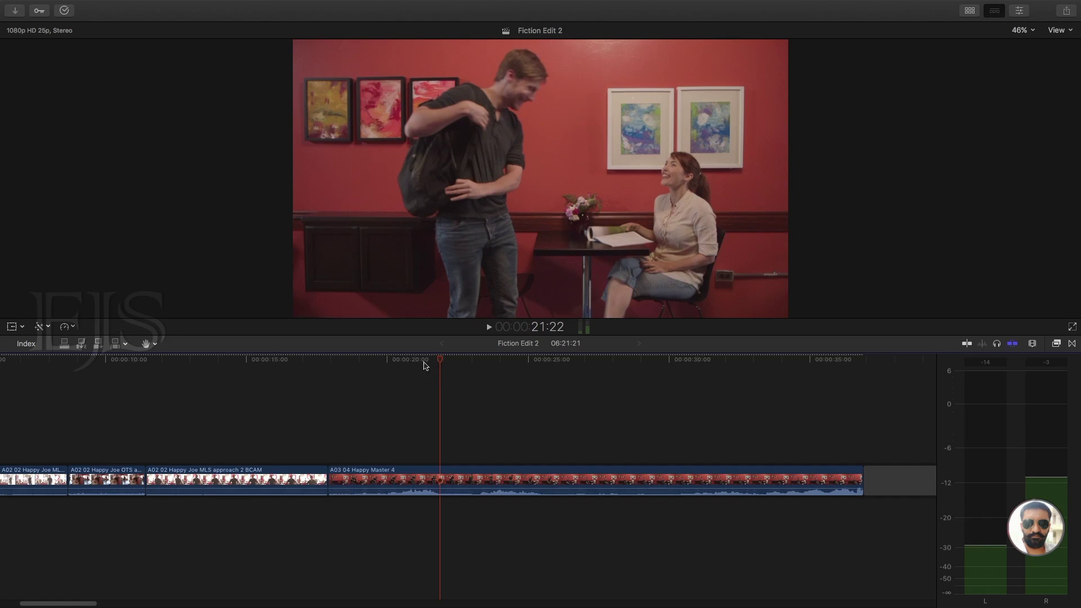
# Split the A03 04 Happy Master 4 clip at 27:20, as the seated man starts gesturing.
pyautogui.click(376, 360)
pyautogui.press('space')
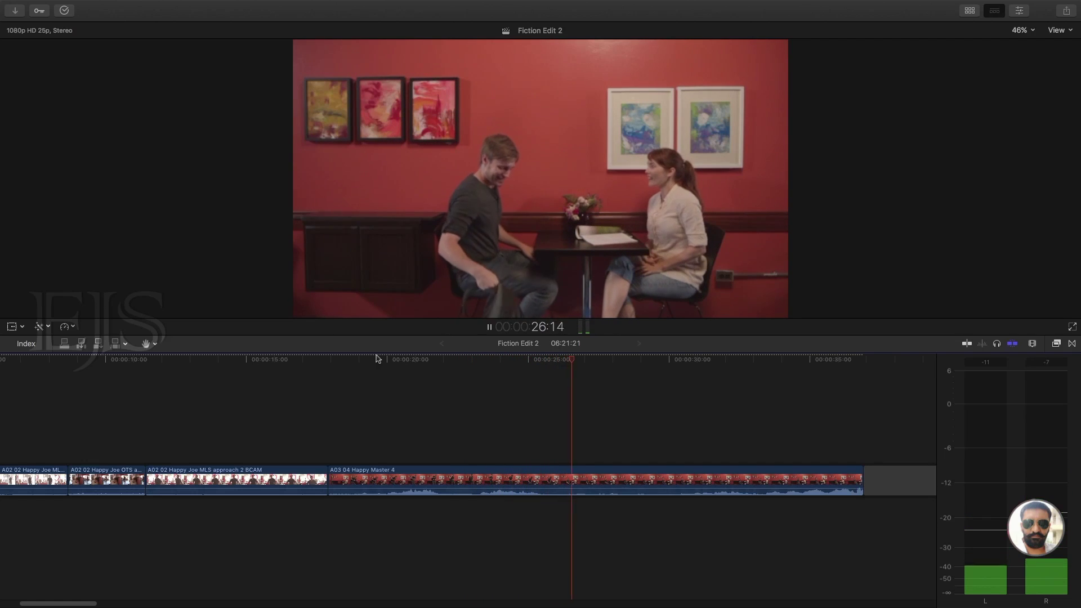
pyautogui.press('space')
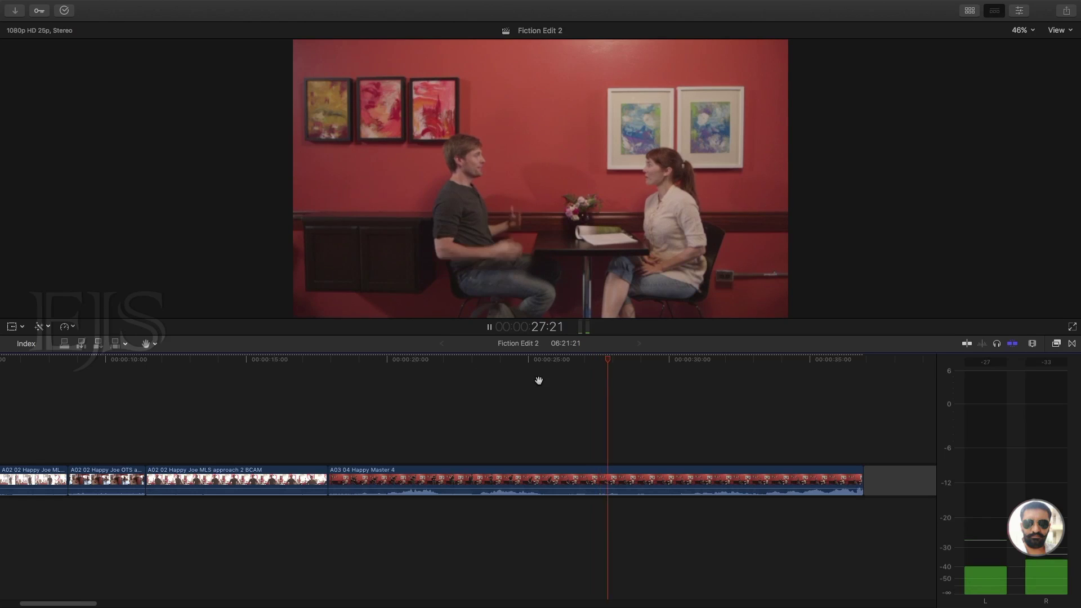
pyautogui.press('space')
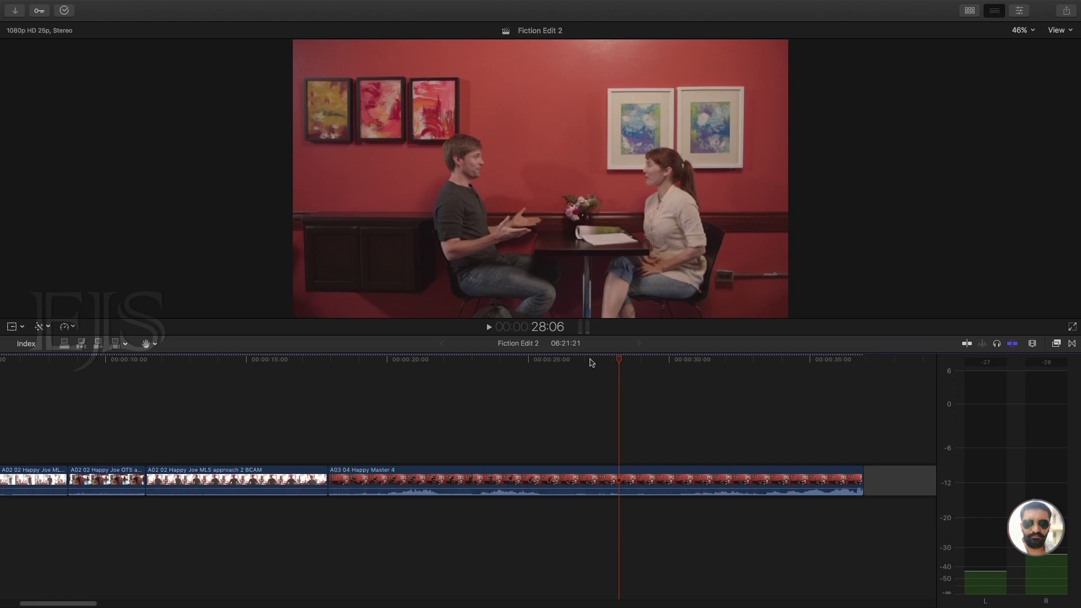
pyautogui.click(565, 361)
pyautogui.press('space')
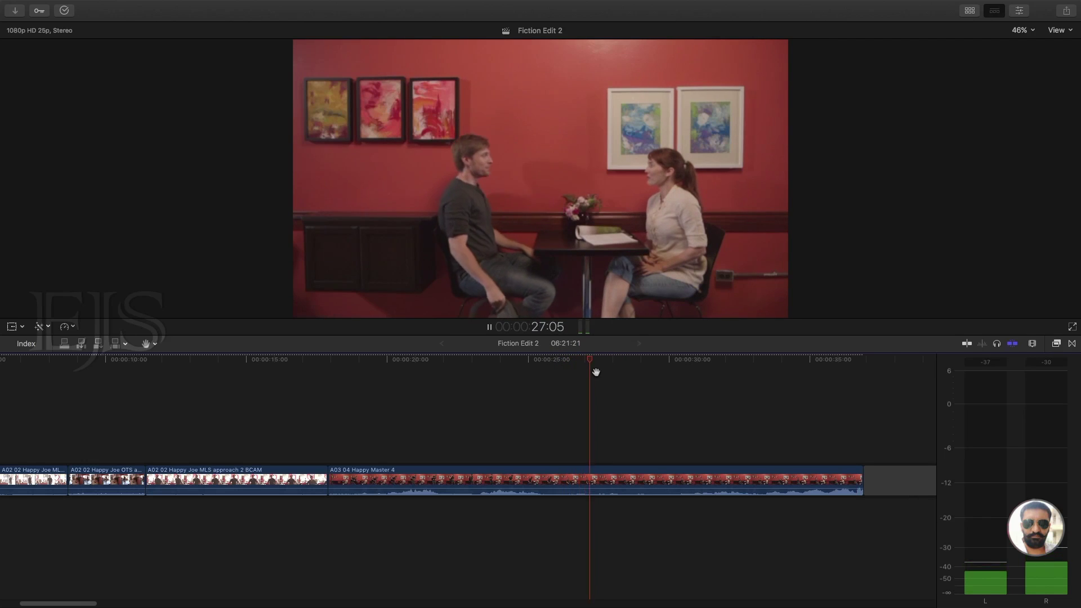
pyautogui.press('space')
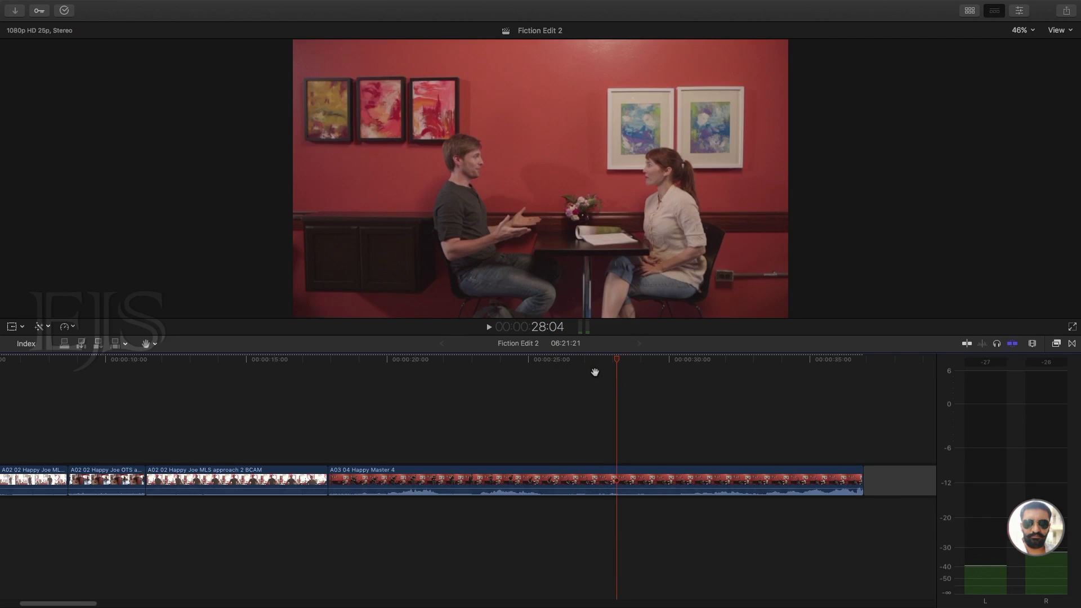
pyautogui.press('Left')
pyautogui.press('Left')
pyautogui.press('Left')
pyautogui.press('Left')
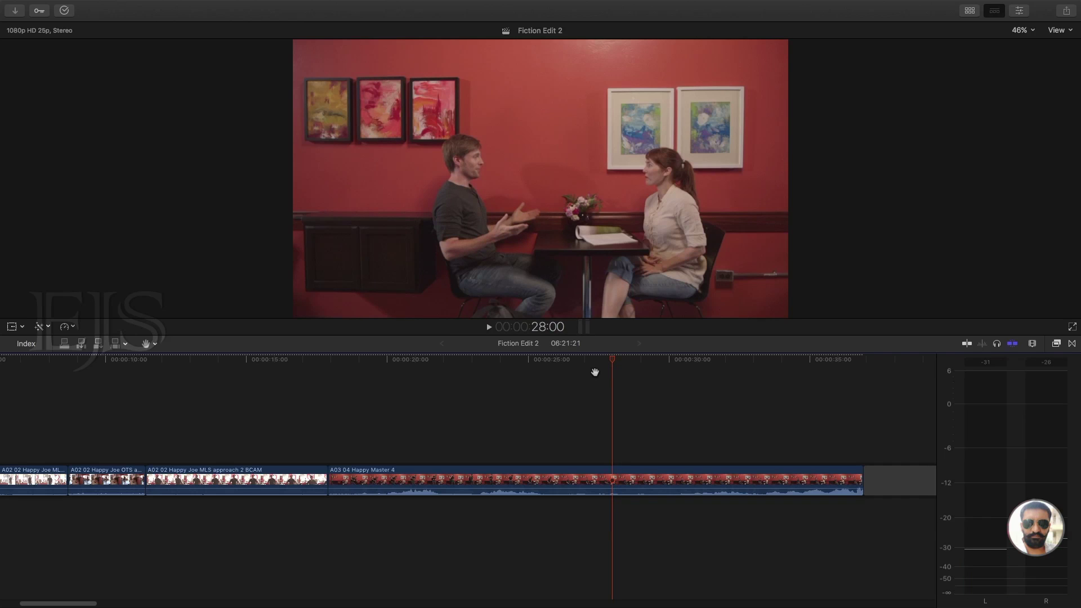
pyautogui.press('Left')
pyautogui.press('Left')
pyautogui.press('Left')
pyautogui.press('Left')
pyautogui.press('Left')
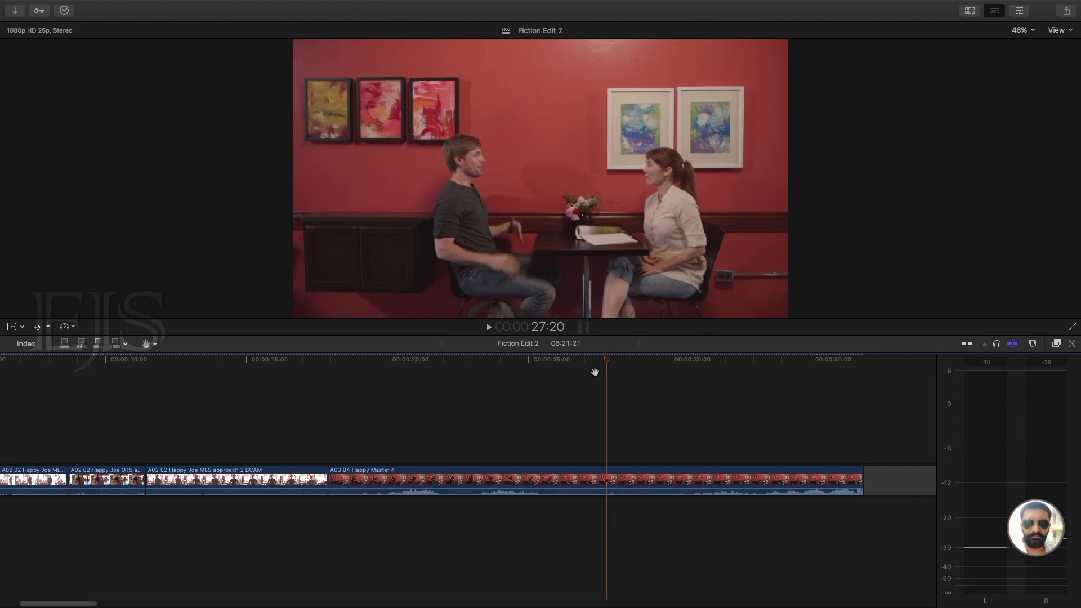
pyautogui.press('super+b')
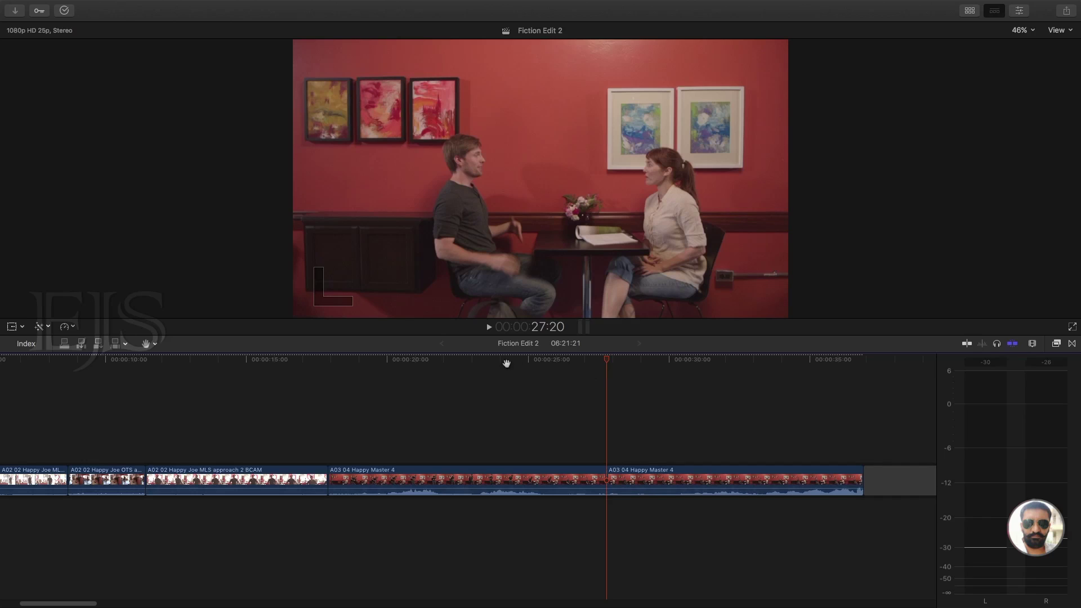
# Delete the part of the A03 04 Happy Master 4 clip after the cut at 27:20.
pyautogui.press('a')
pyautogui.click(652, 485)
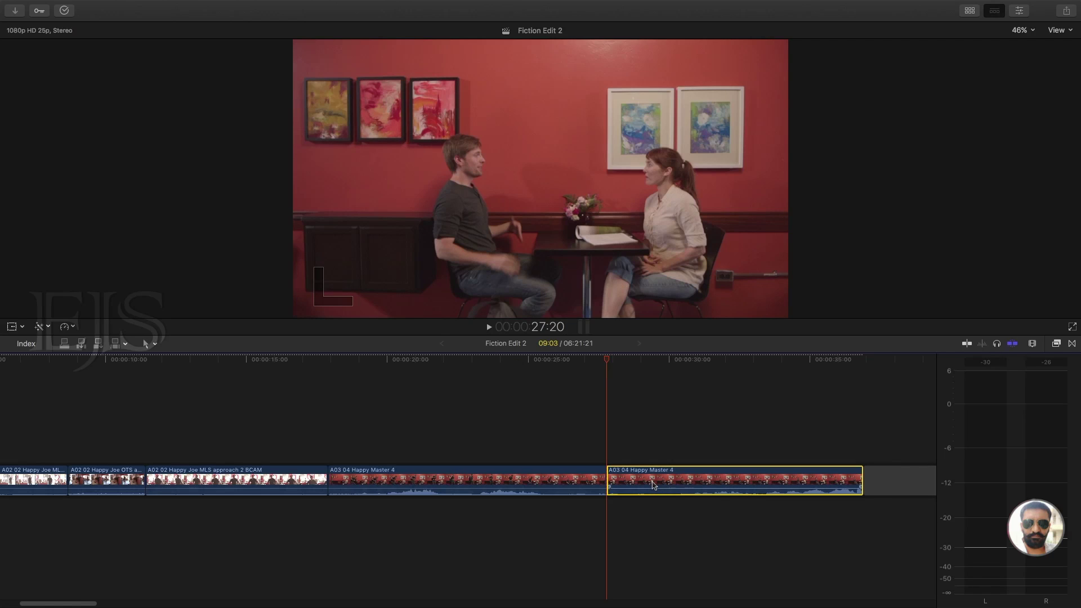
pyautogui.press('Delete')
# Play the A04 05 Happy Joe CU 5 BCAM clip from where its picture begins to look for the matching start of the dialogue.
pyautogui.press('super+minus')
pyautogui.press('super+minus')
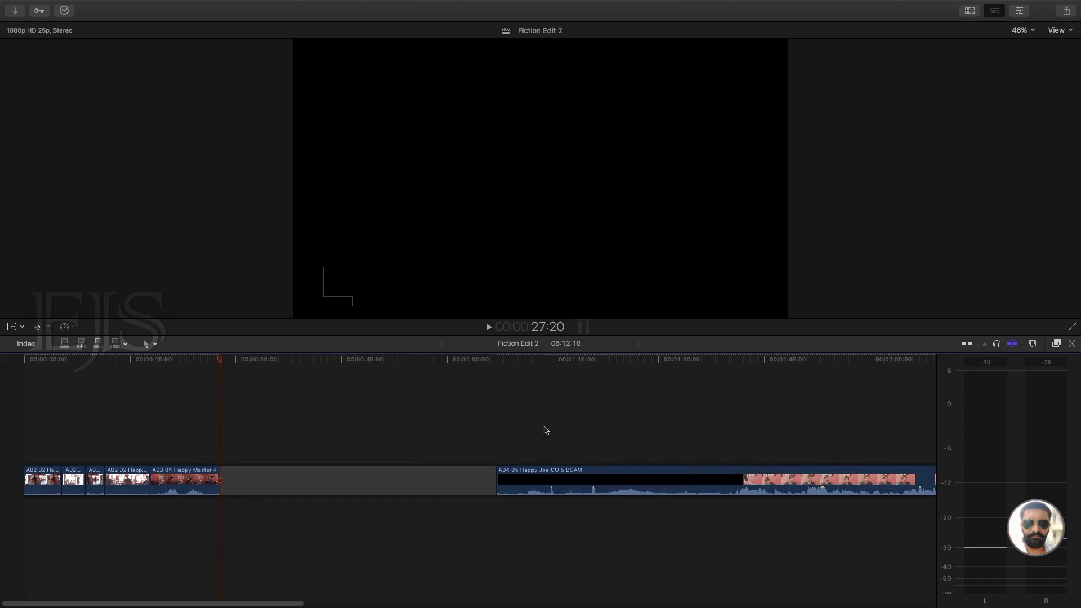
pyautogui.moveTo(558, 362); pyautogui.dragTo(763, 359)
pyautogui.press('space')
pyautogui.press('h')
pyautogui.moveTo(860, 391); pyautogui.dragTo(640, 399)
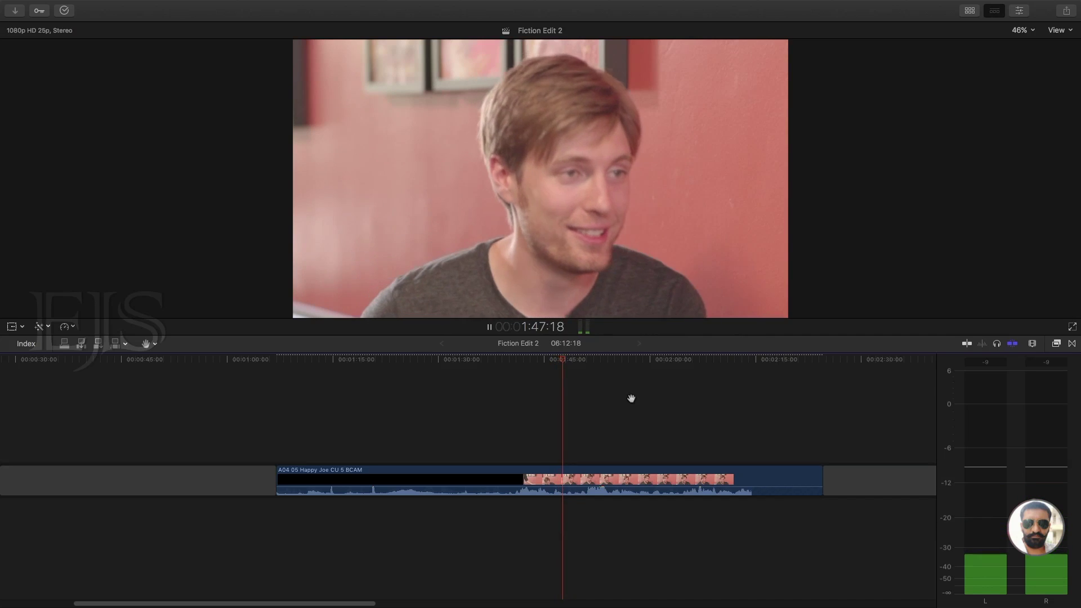
pyautogui.press('space')
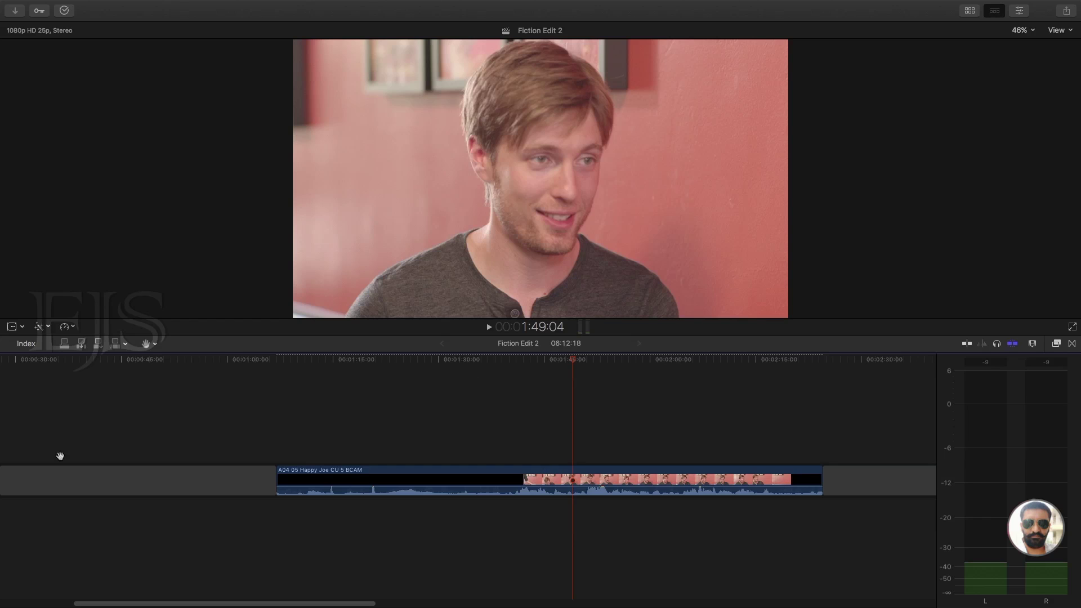
pyautogui.click(539, 360)
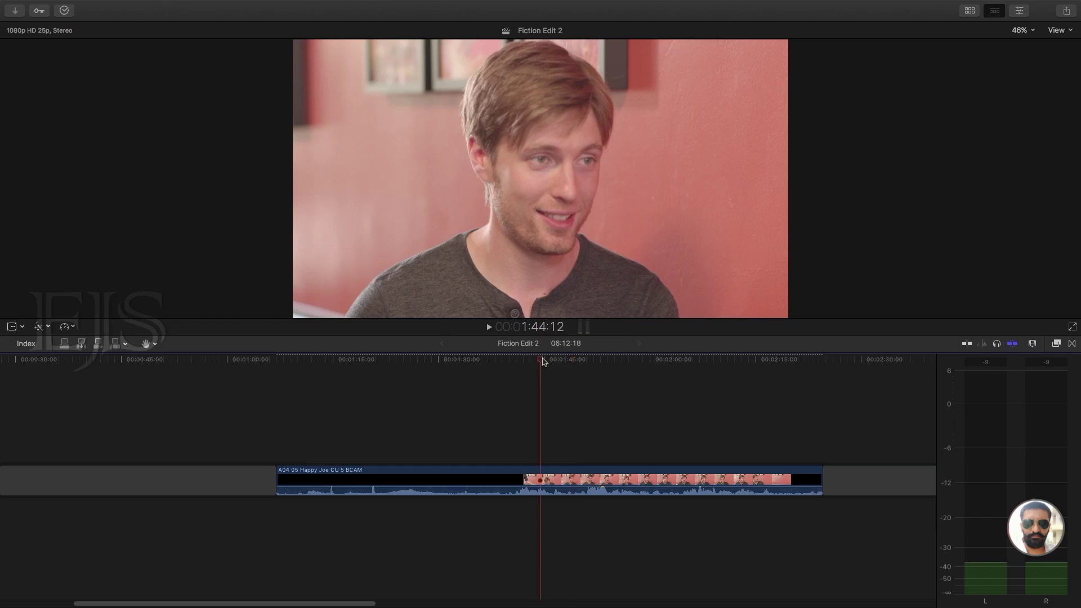
pyautogui.press('space')
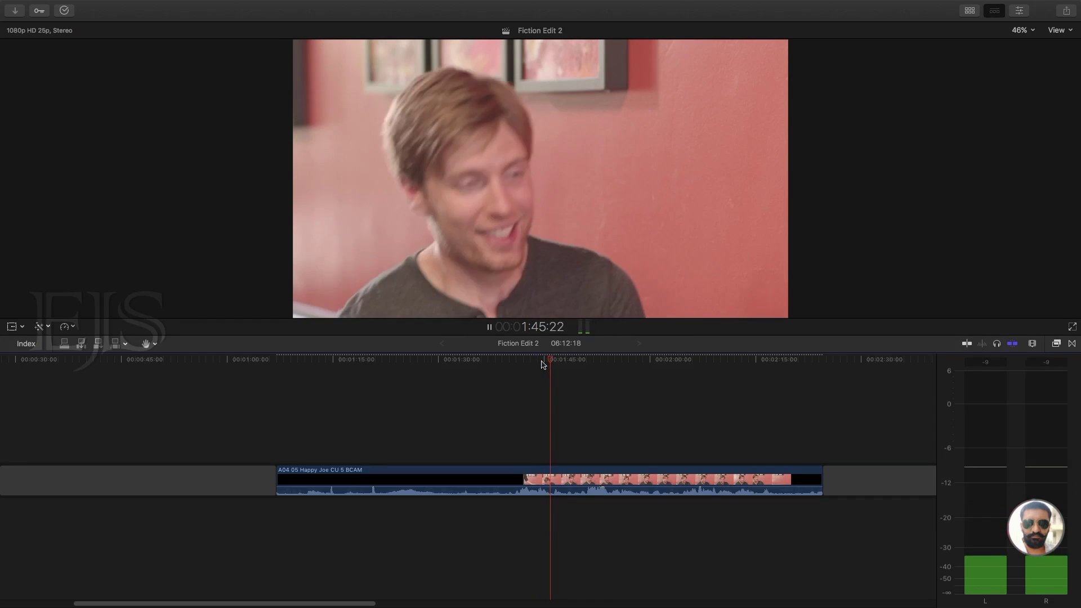
pyautogui.press('space')
pyautogui.press('space')
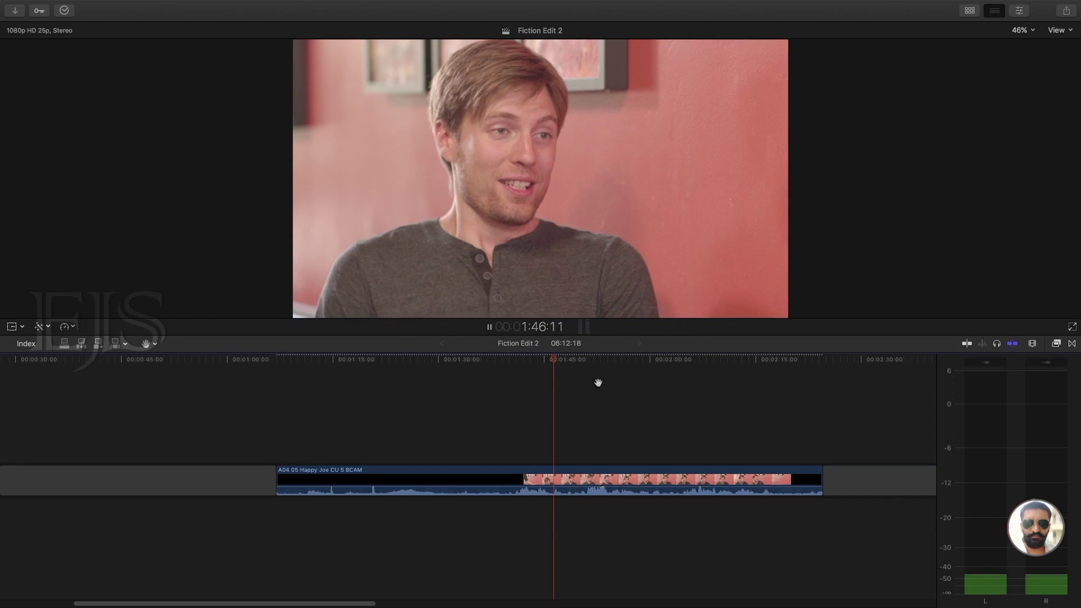
pyautogui.press('space')
# Split the A04 05 Happy Joe CU 5 BCAM clip at 1:46:08, just before the man leans forward.
pyautogui.press('super+equal')
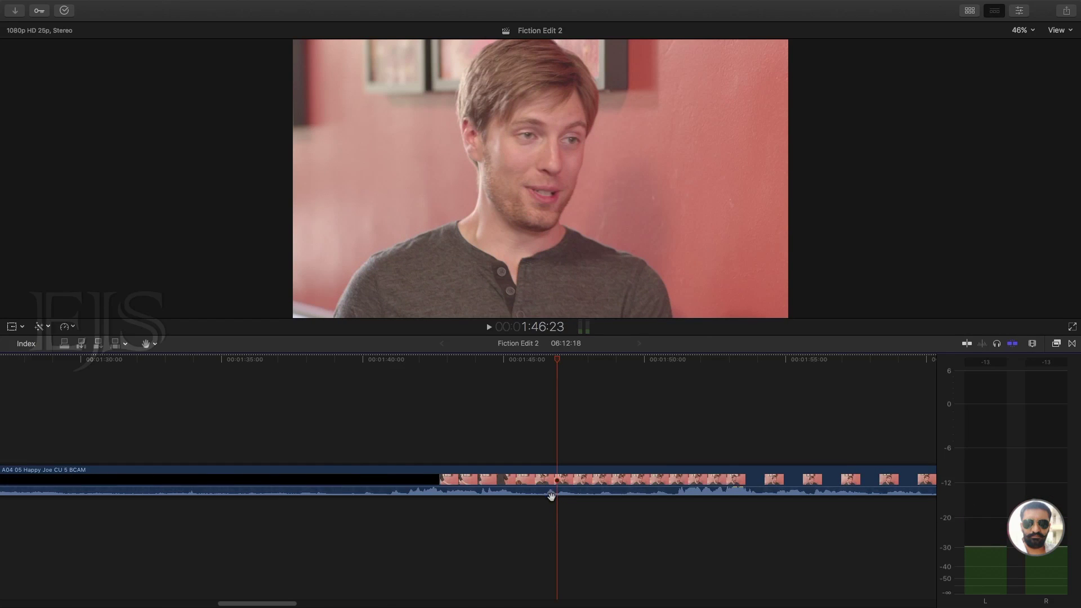
pyautogui.moveTo(558, 361); pyautogui.dragTo(543, 358)
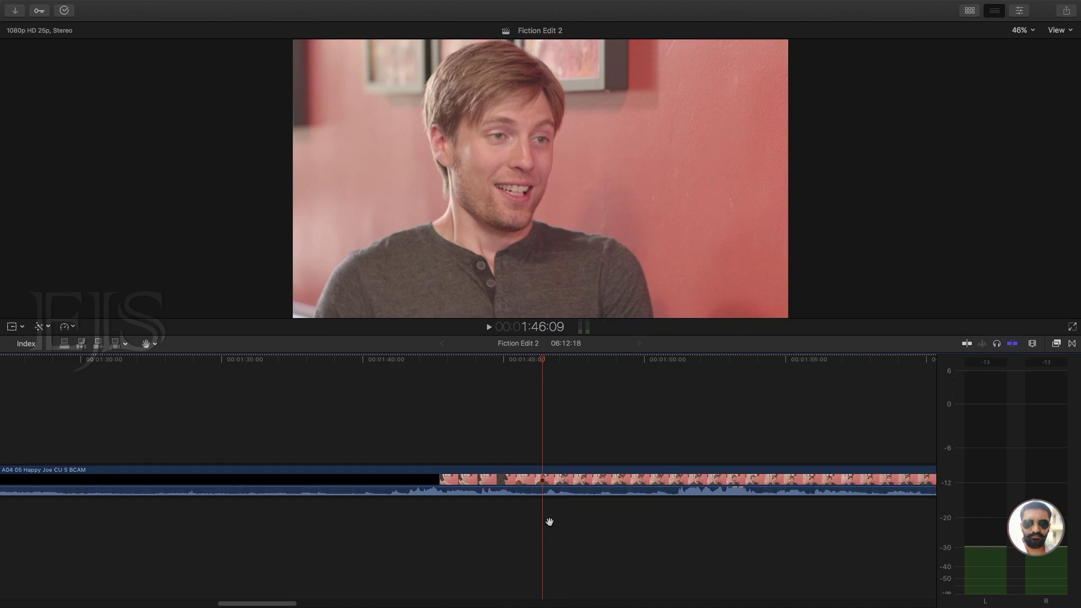
pyautogui.press('space')
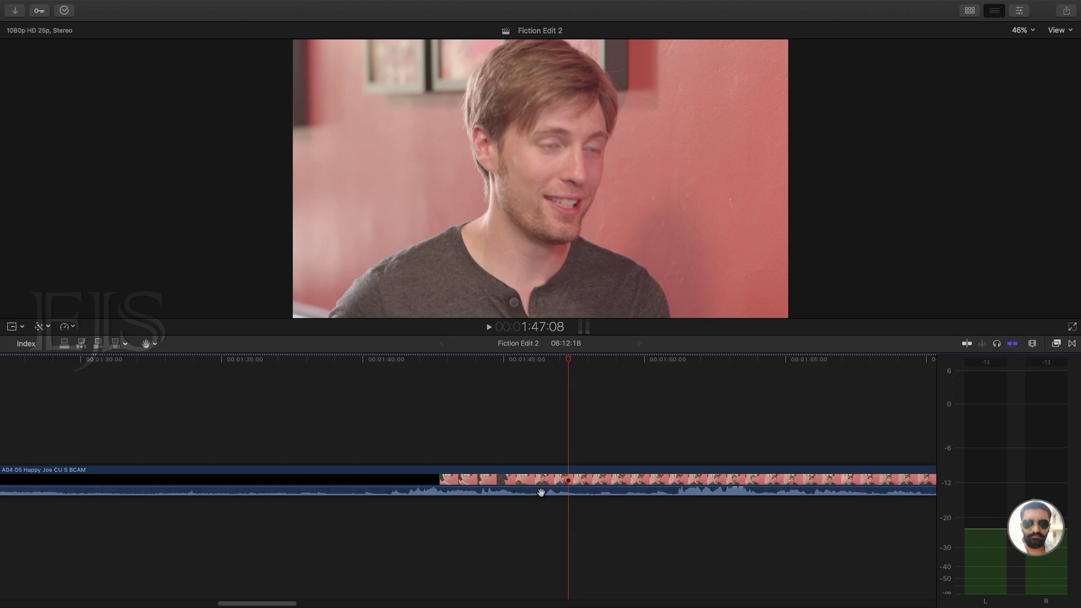
pyautogui.moveTo(570, 363); pyautogui.dragTo(543, 363)
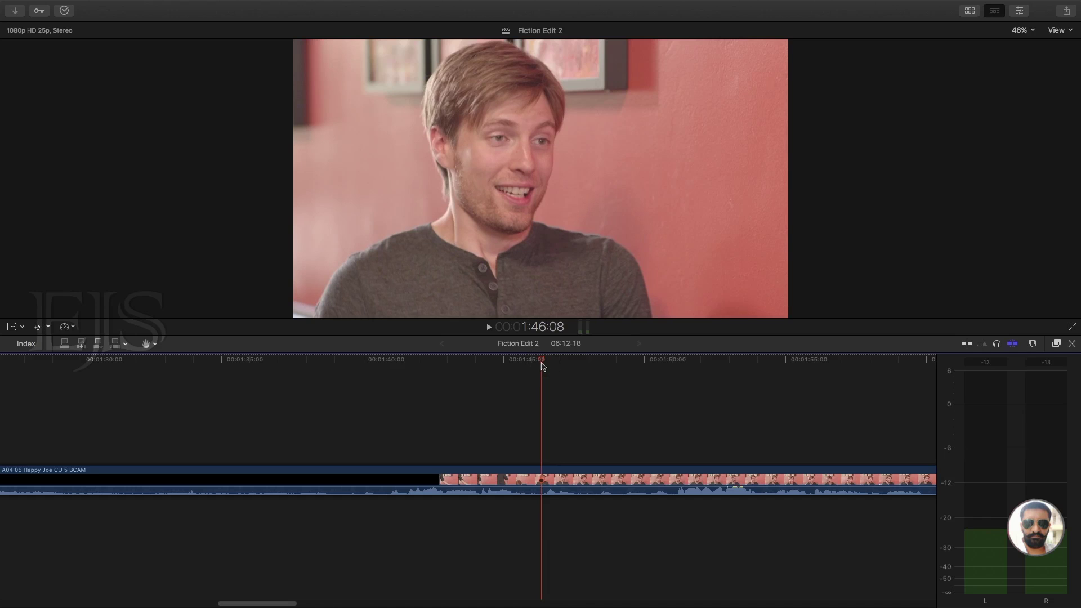
pyautogui.press('super+b')
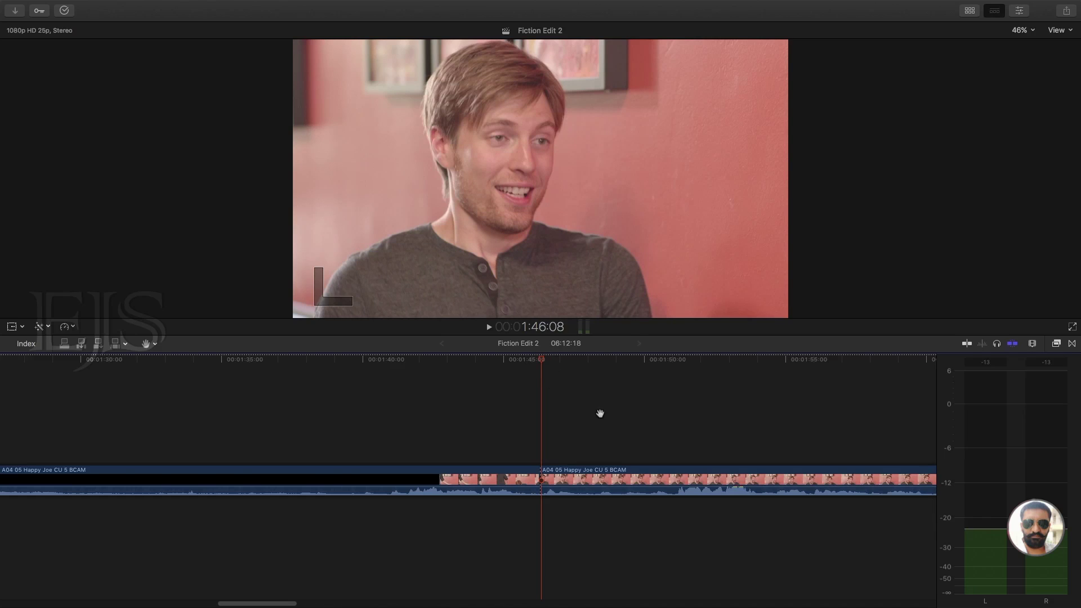
# Delete the part of the A04 05 Happy Joe CU 5 BCAM clip before the cut.
pyautogui.press('super+minus')
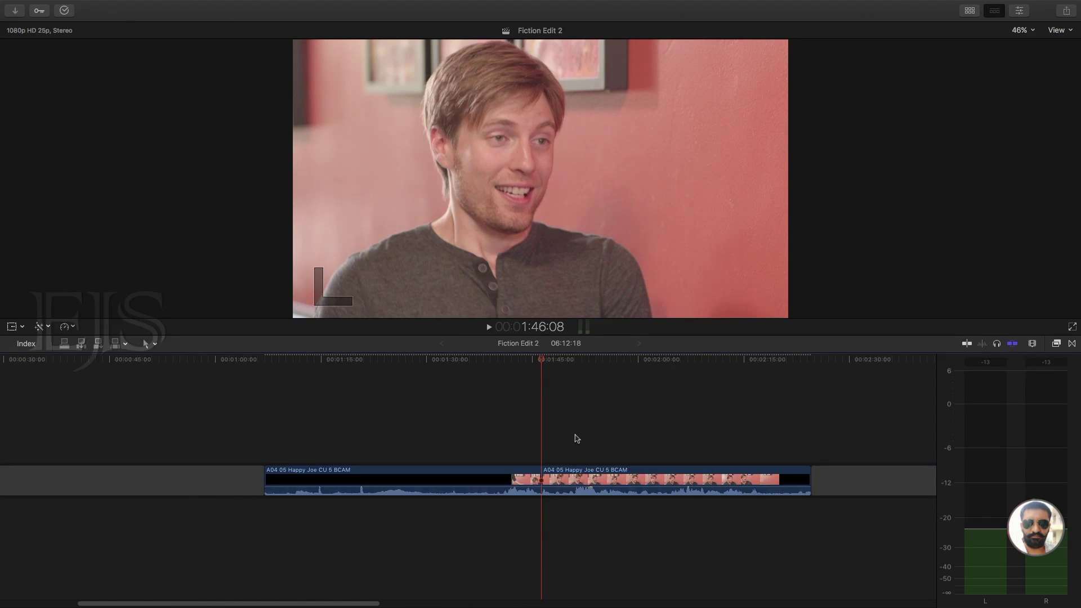
pyautogui.click(460, 483)
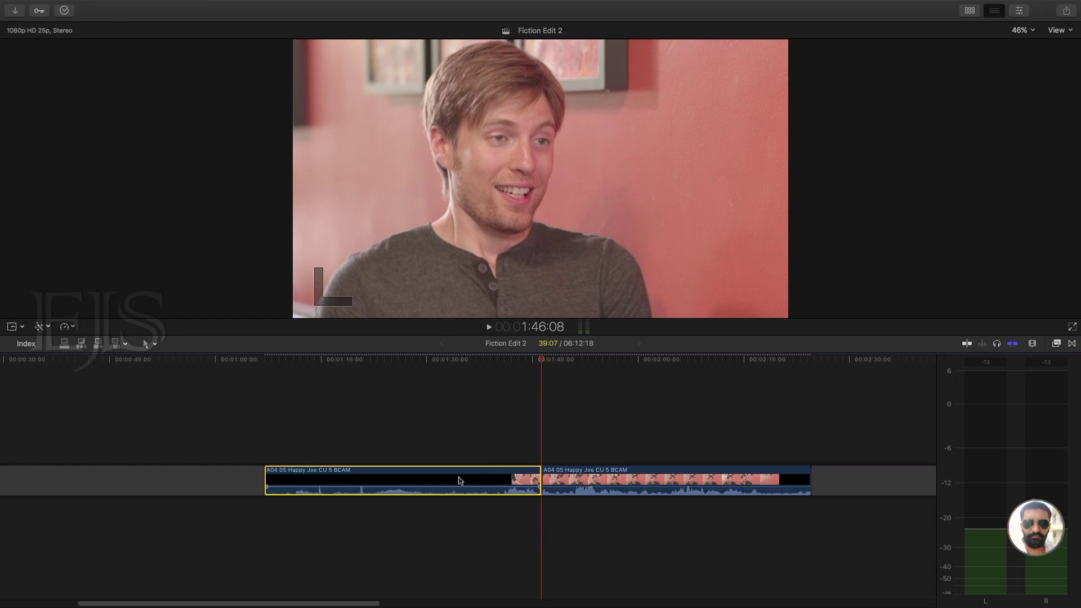
pyautogui.press('BackSpace')
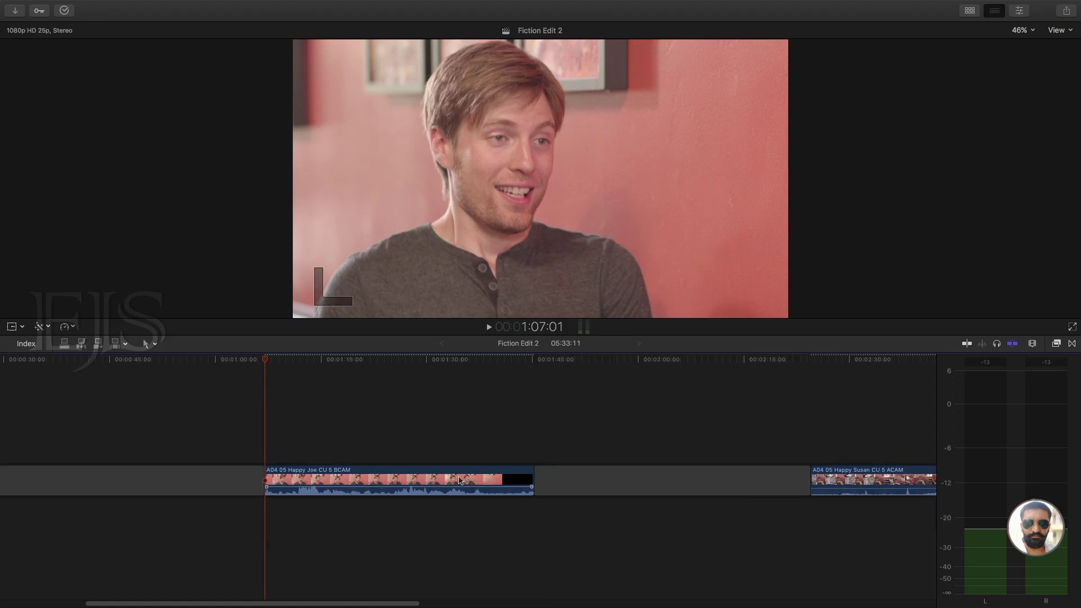
# Delete the gap between A03 04 Happy Master 4 and A04 05 Happy Joe CU 5 BCAM so the two clips join.
pyautogui.press('super+equal')
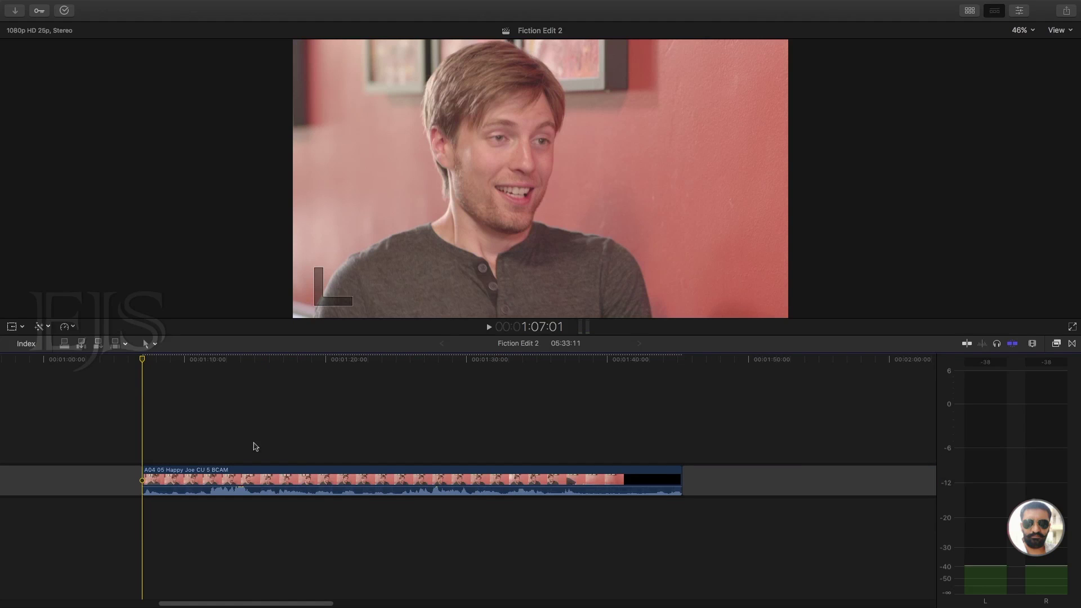
pyautogui.press('h')
pyautogui.moveTo(174, 420); pyautogui.dragTo(772, 437)
pyautogui.moveTo(391, 415); pyautogui.dragTo(544, 438)
pyautogui.press('a')
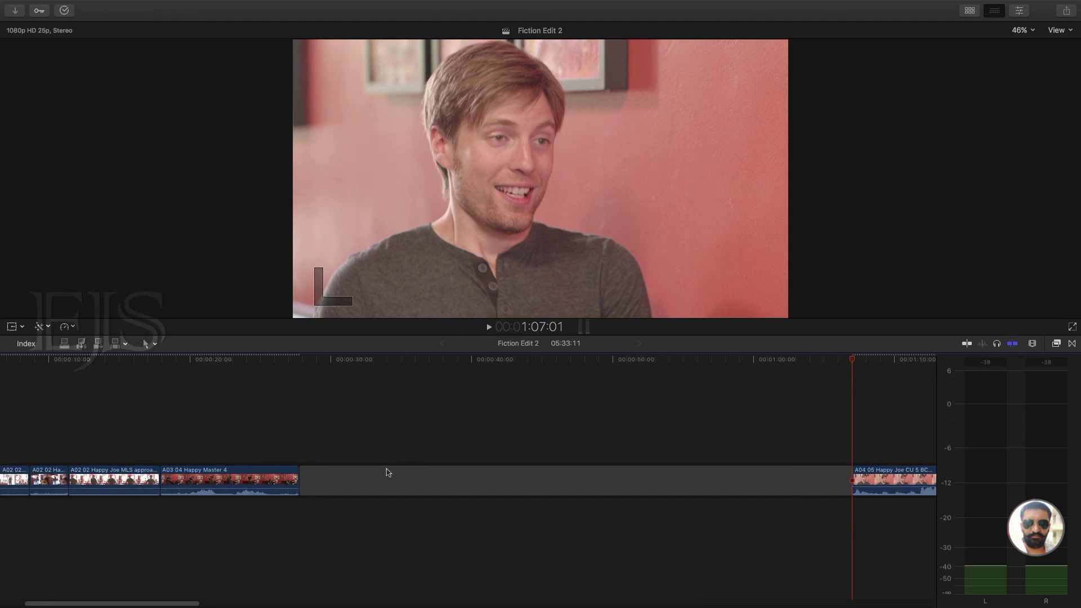
pyautogui.click(391, 480)
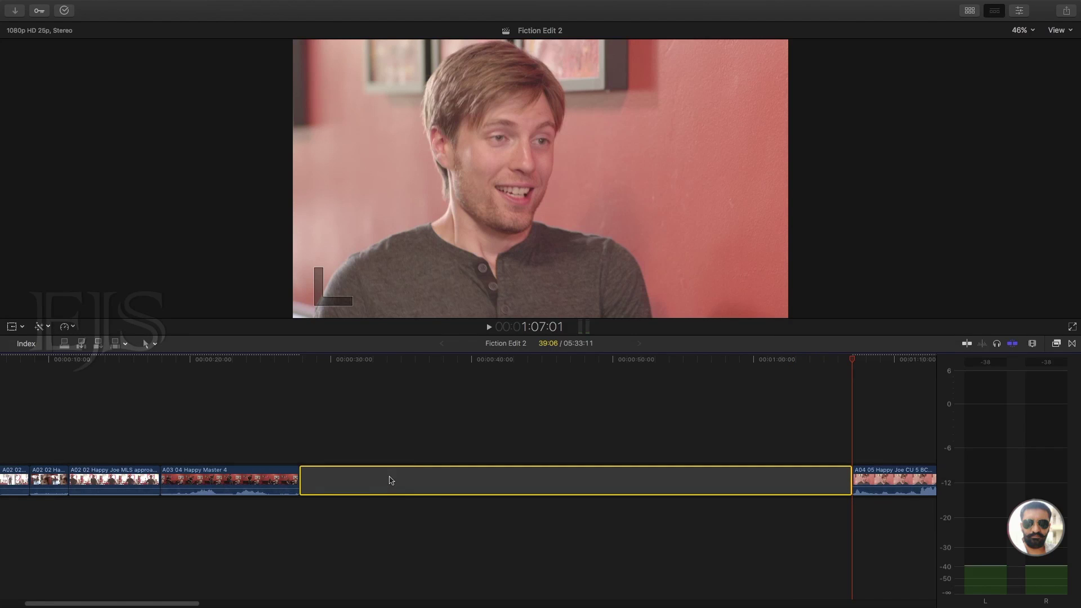
pyautogui.press('BackSpace')
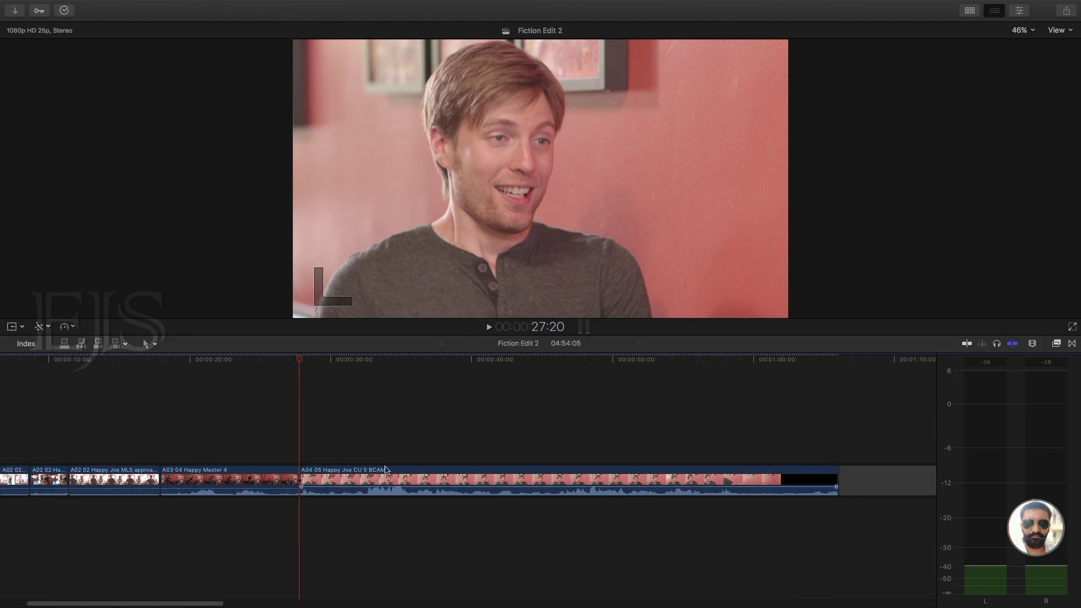
# Play from A03 04 Happy Master 4 into A04 05 Happy Joe CU 5 BCAM to check how the two shots join.
pyautogui.click(230, 360)
pyautogui.press('space')
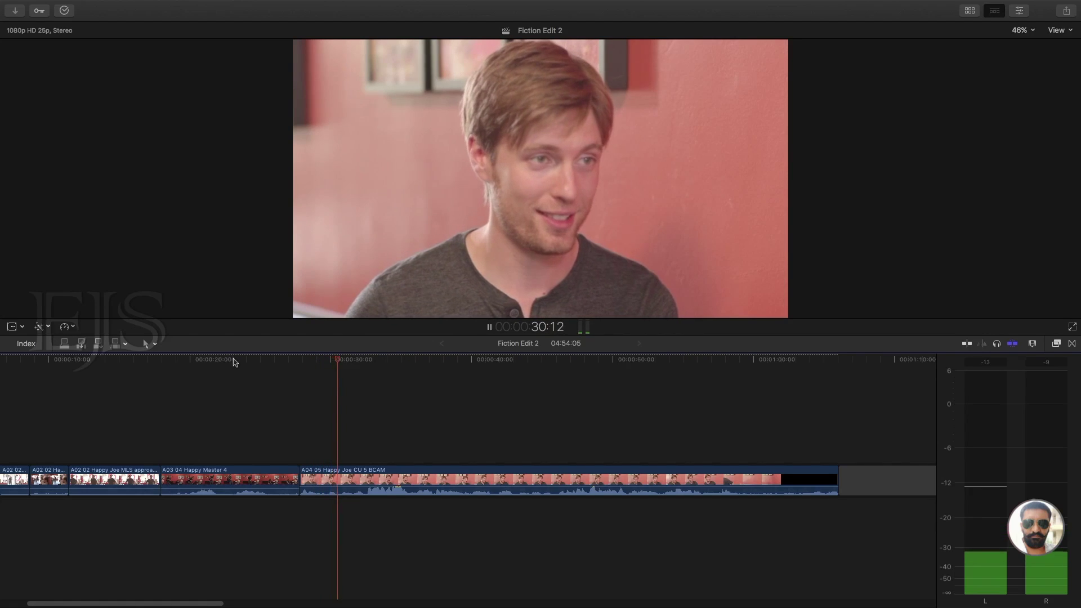
pyautogui.click(262, 360)
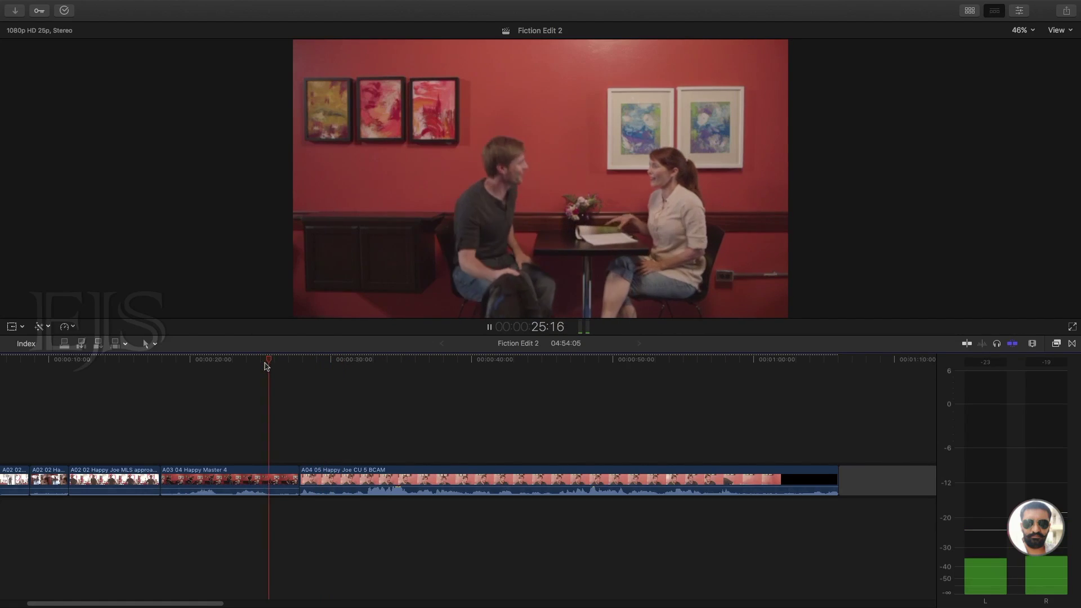
pyautogui.press('space')
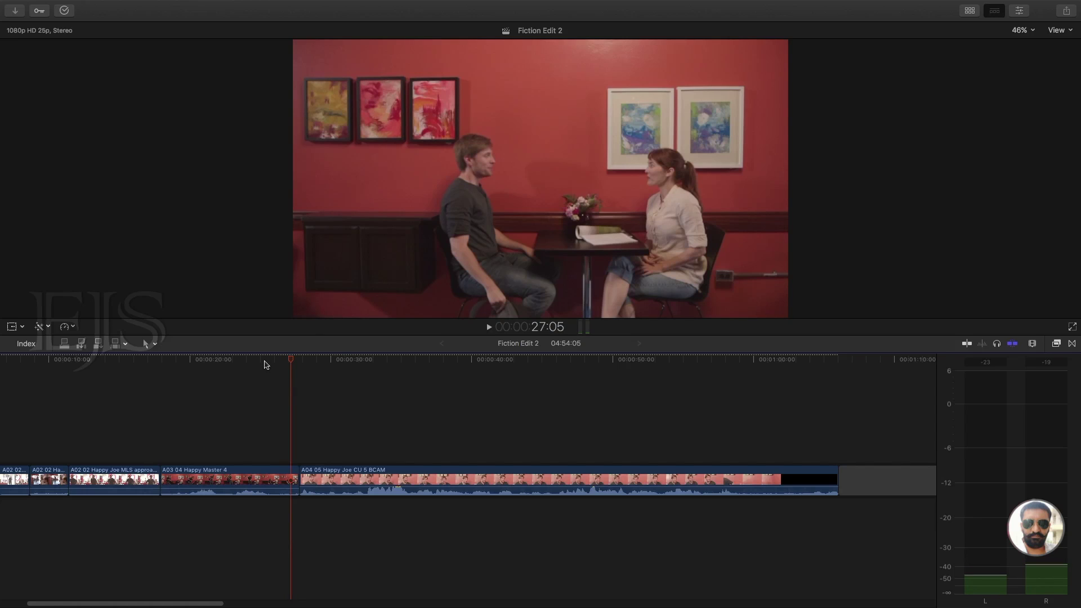
pyautogui.press('space')
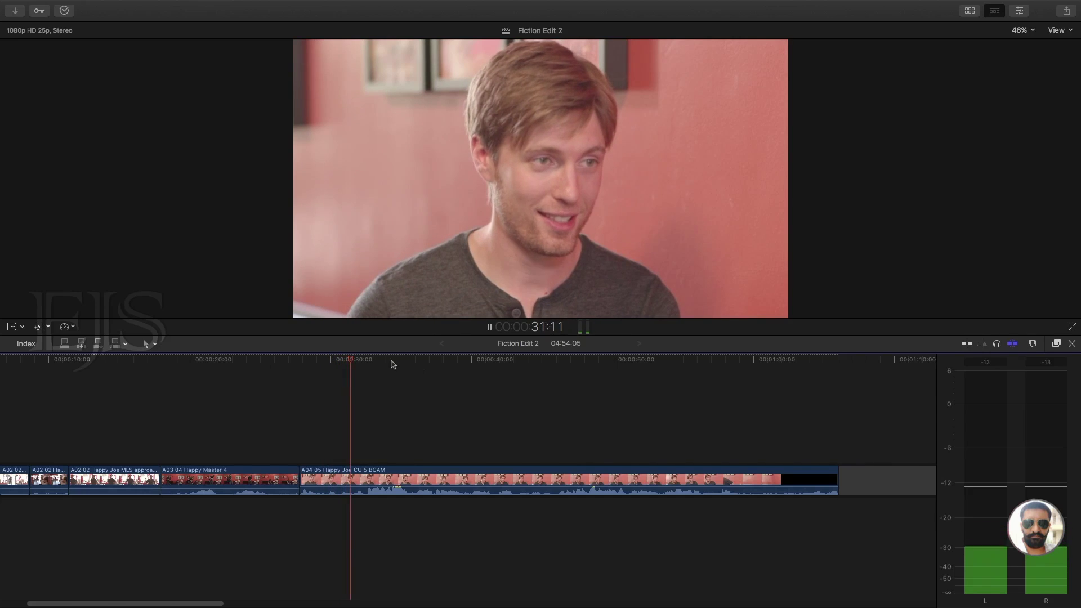
pyautogui.press('space')
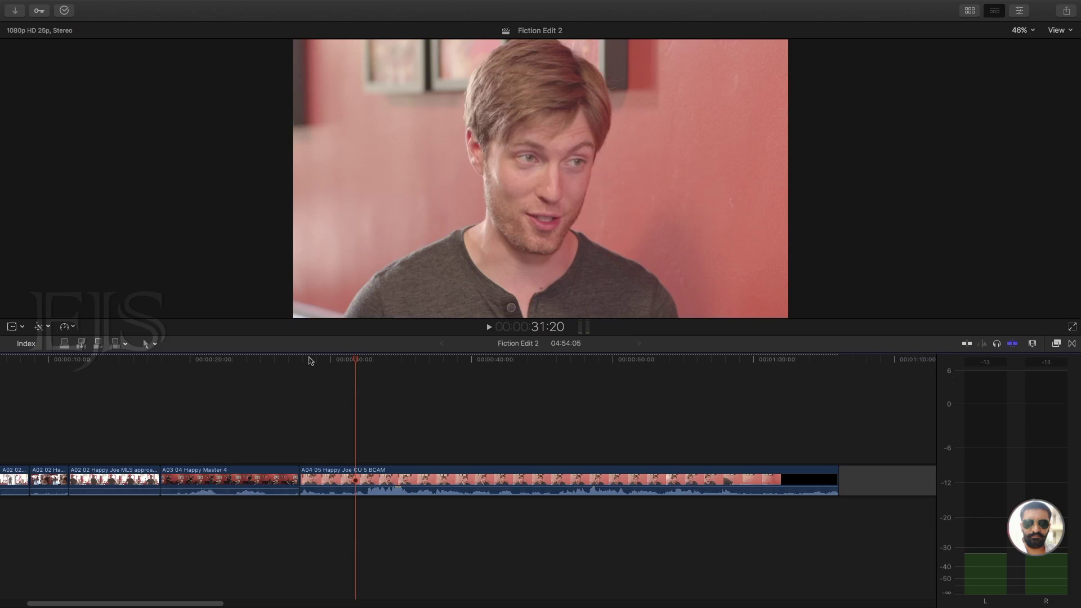
# Split the A04 05 Happy Joe CU 5 BCAM clip at 30:18, just before the man starts his next line.
pyautogui.click(310, 359)
pyautogui.press('space')
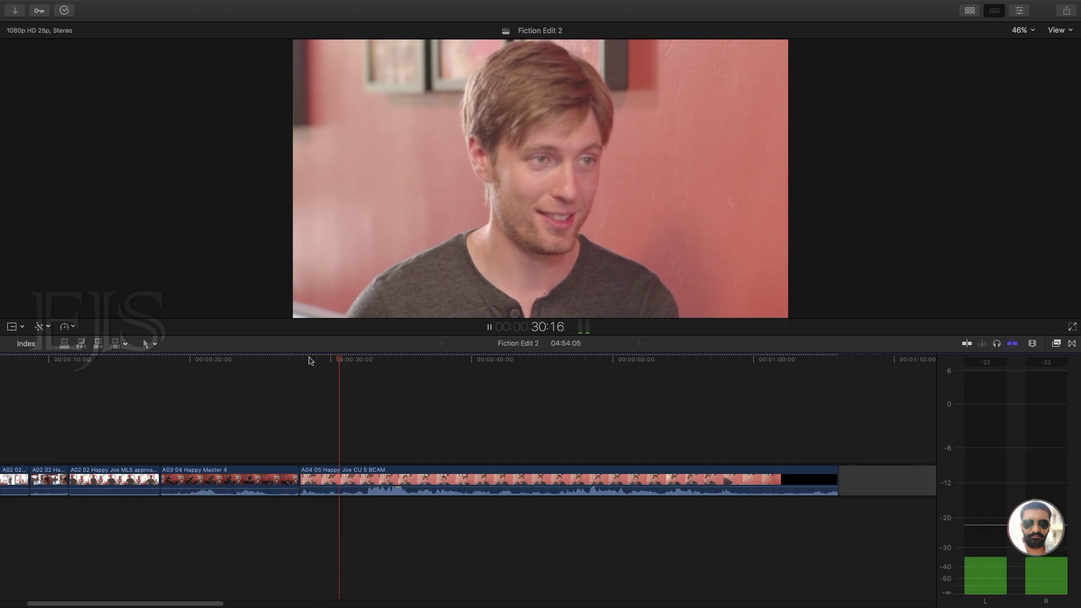
pyautogui.press('space')
pyautogui.moveTo(350, 363); pyautogui.dragTo(340, 358)
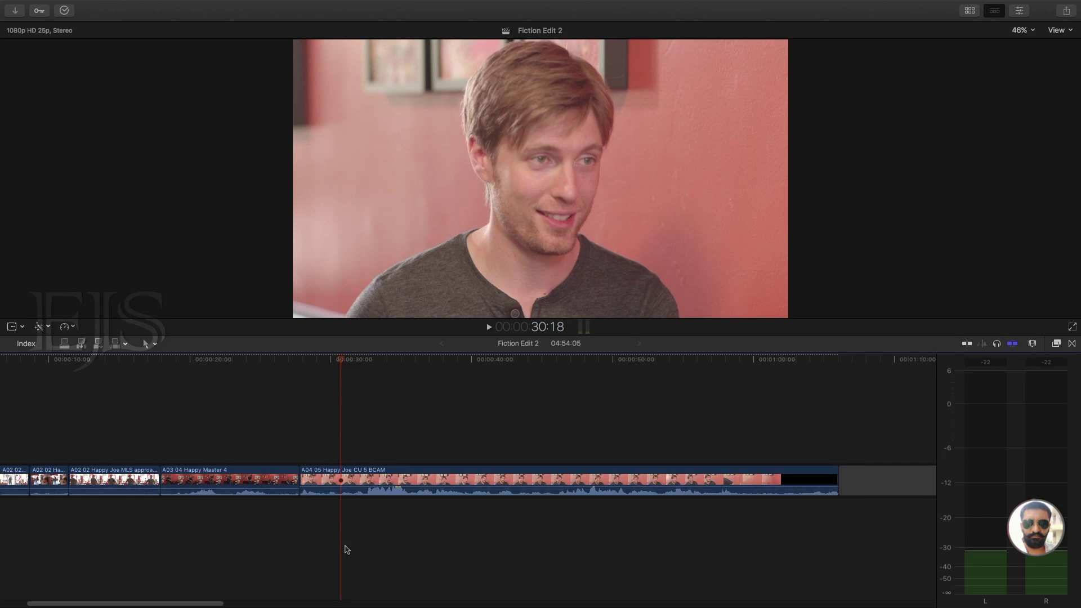
pyautogui.press('space')
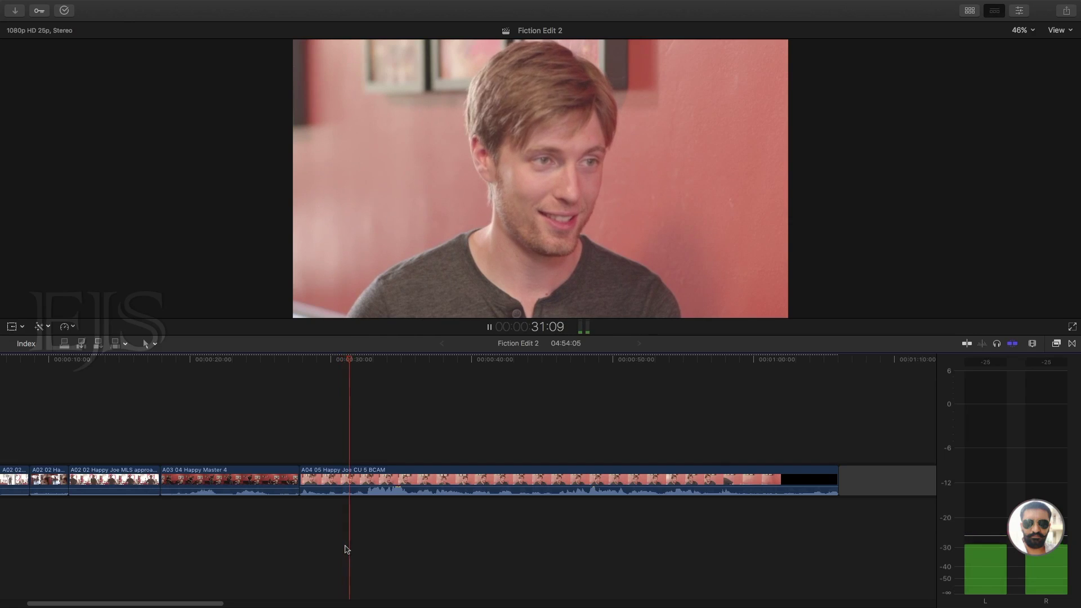
pyautogui.press('space')
pyautogui.moveTo(356, 361); pyautogui.dragTo(341, 364)
pyautogui.click(352, 476)
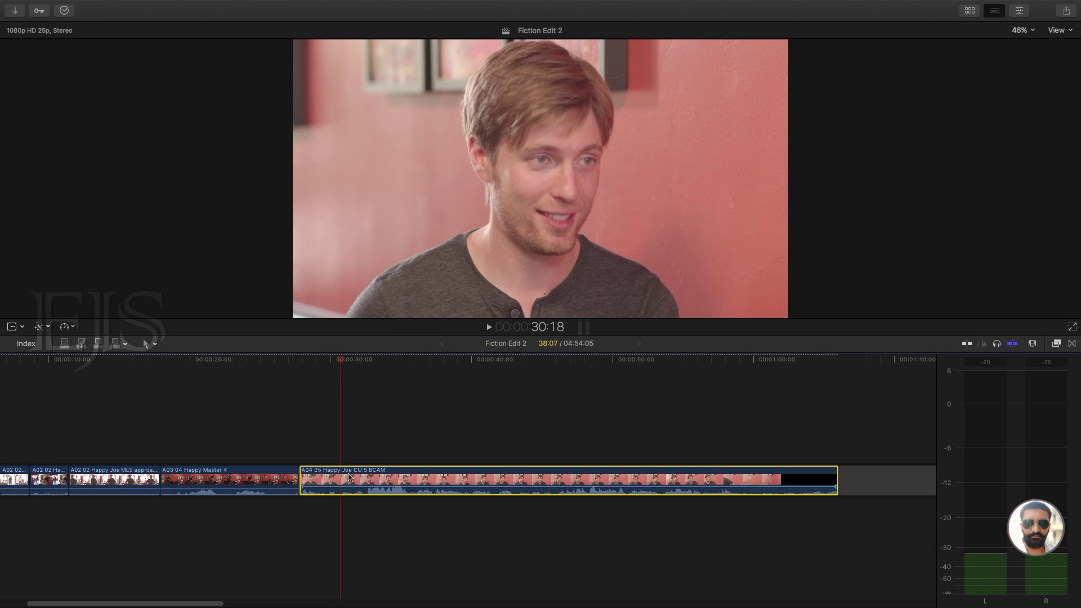
pyautogui.press('super+b')
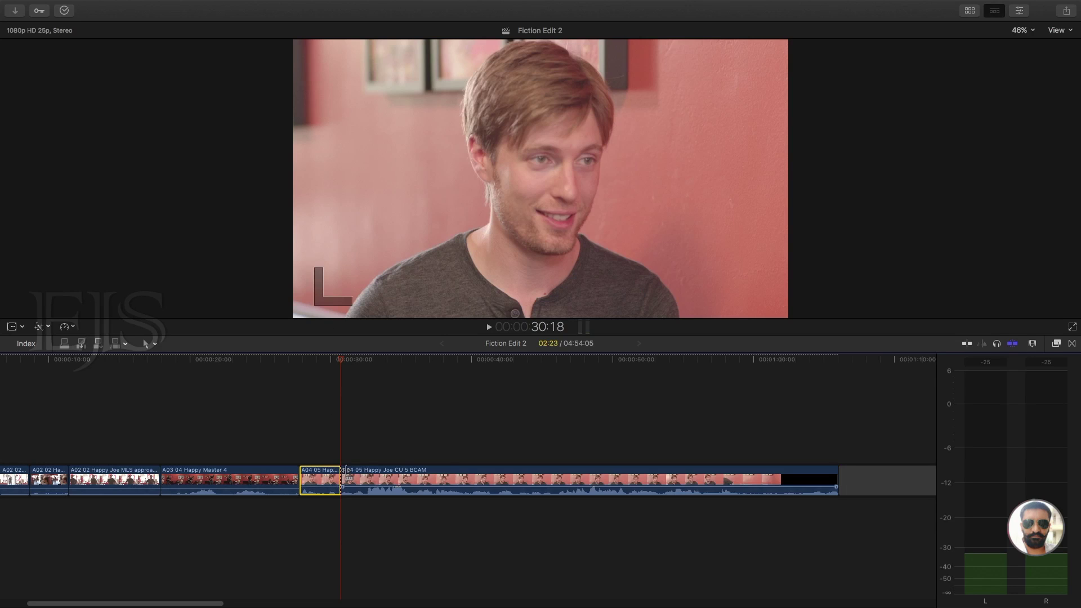
# Insert a gap at the 30:18 cut in the Joe close-up and extend its end to 36:00.
pyautogui.click(361, 429)
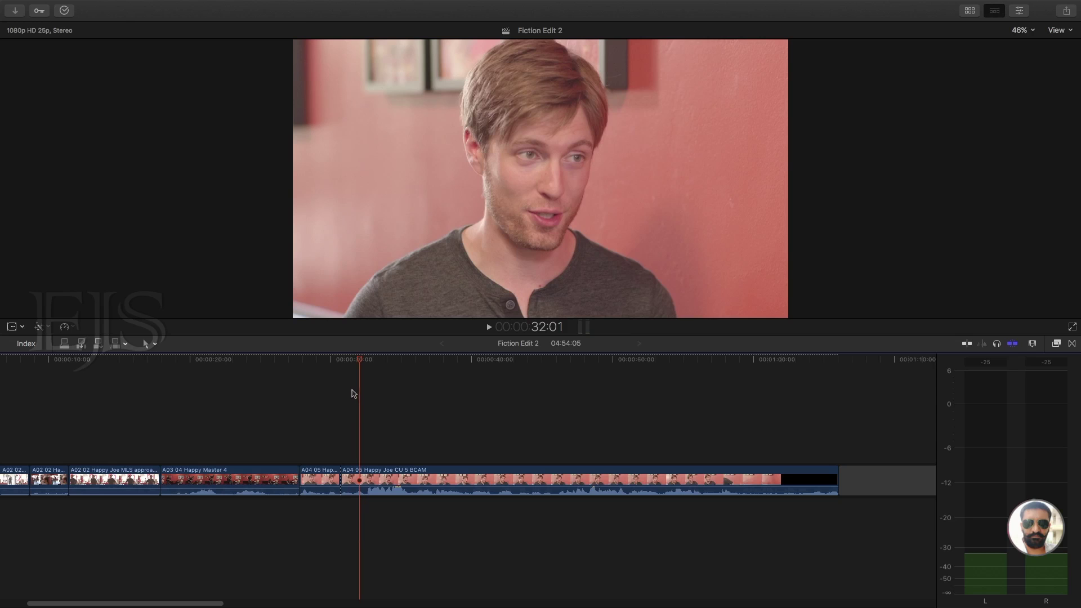
pyautogui.moveTo(359, 361); pyautogui.dragTo(340, 359)
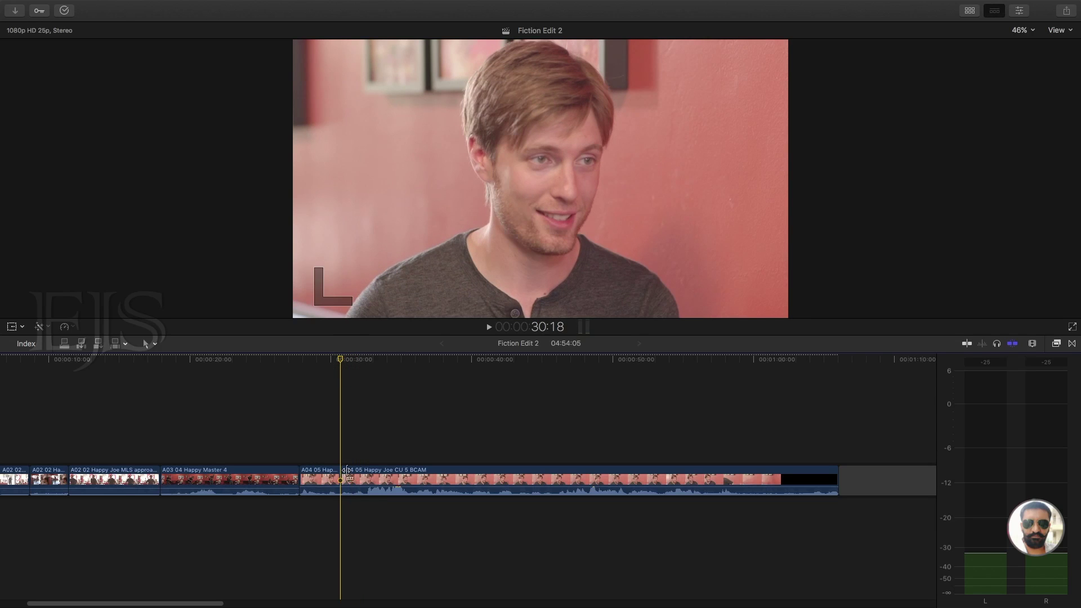
pyautogui.hotkey('alt', 'w')
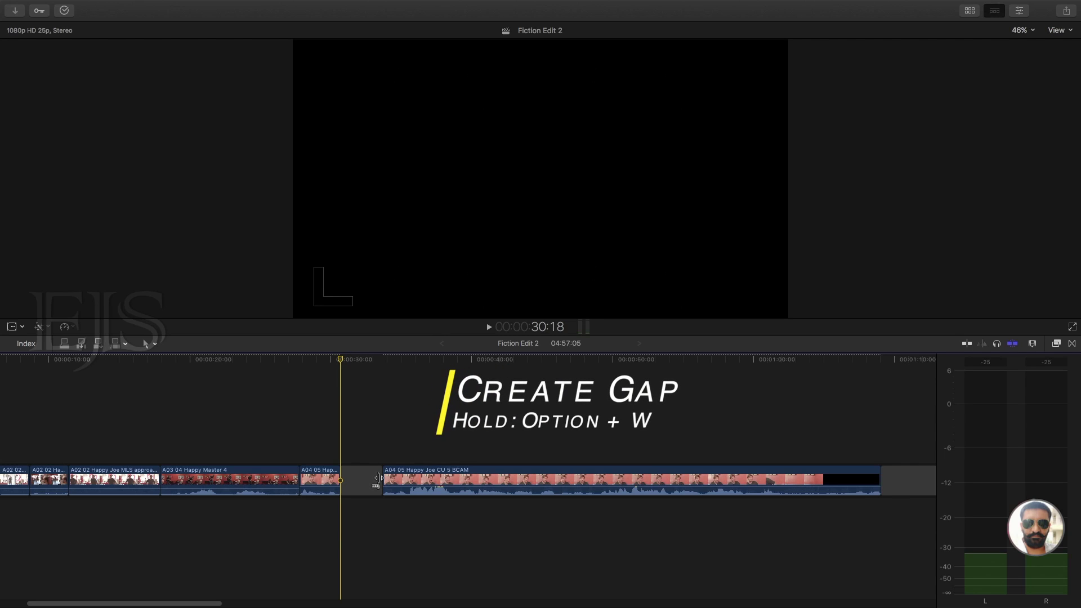
pyautogui.moveTo(376, 473); pyautogui.dragTo(415, 473)
pyautogui.click(412, 404)
# Play A04 05 Happy Susan CU 5 ACAM from around 2:28 to look for the woman's matching reaction in the dialogue.
pyautogui.press('super+minus')
pyautogui.press('super+minus')
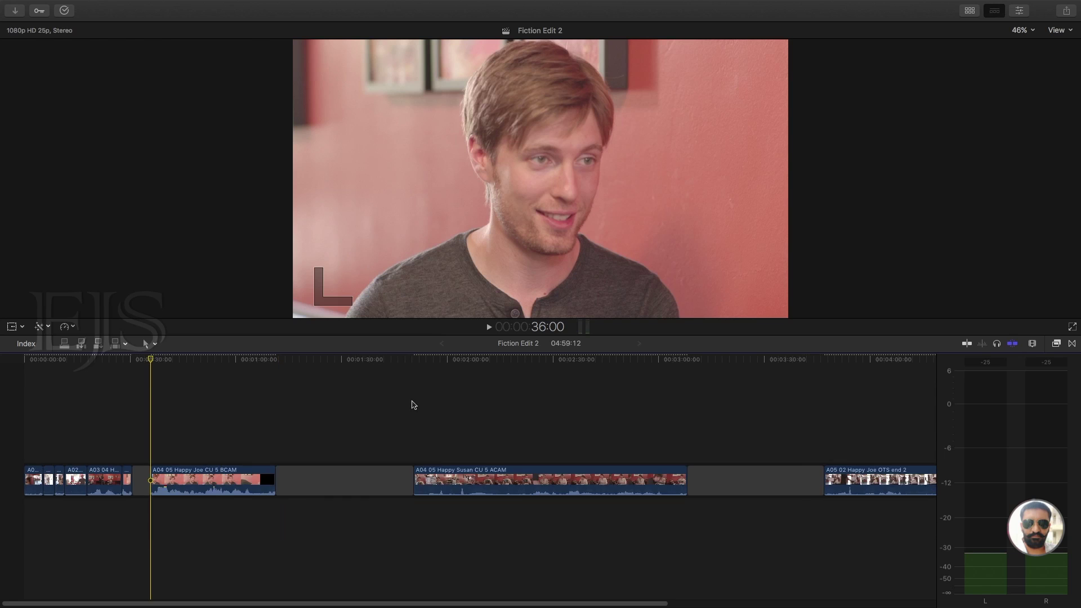
pyautogui.moveTo(430, 361); pyautogui.dragTo(526, 376)
pyautogui.press('space')
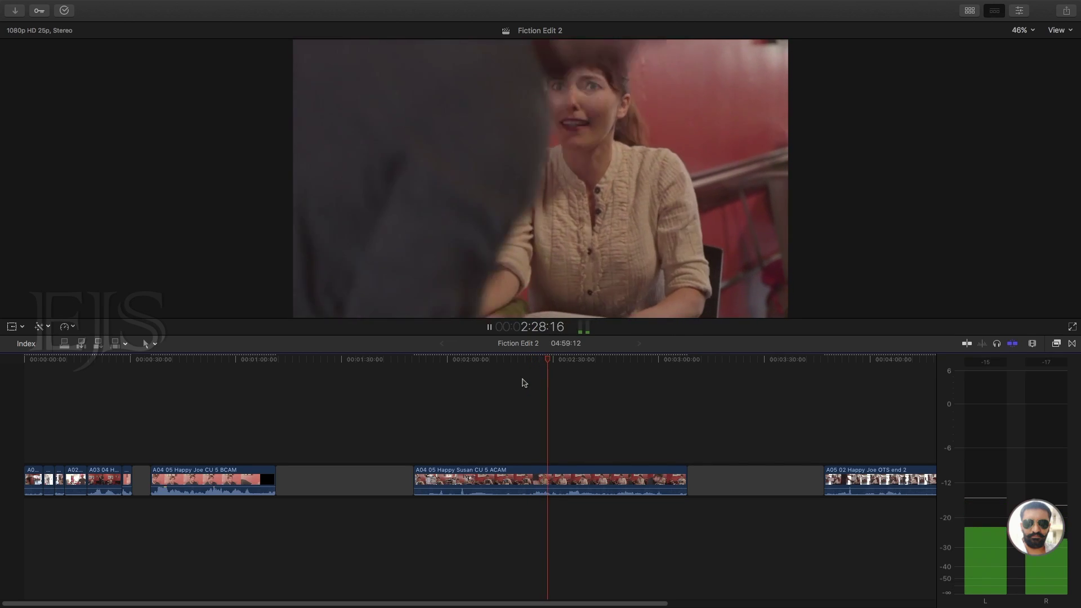
pyautogui.press('space')
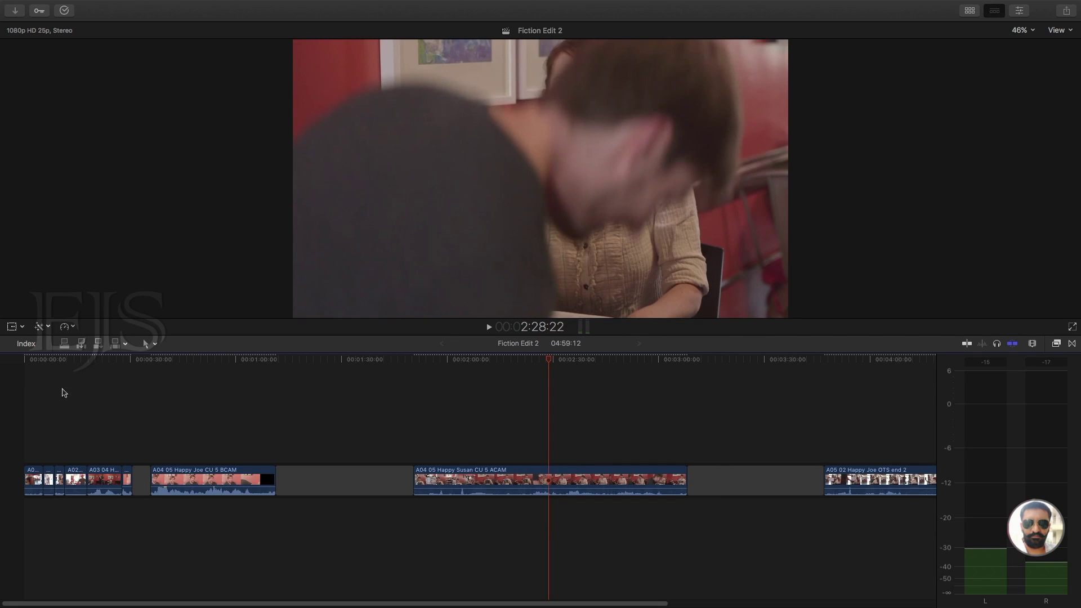
pyautogui.click(104, 360)
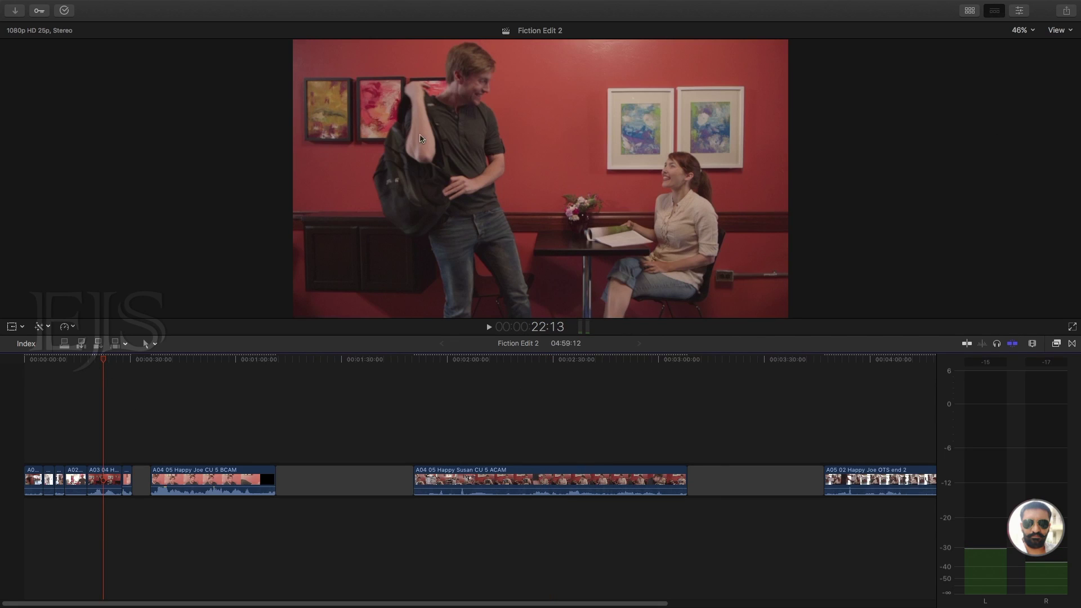
pyautogui.moveTo(543, 360); pyautogui.dragTo(550, 359)
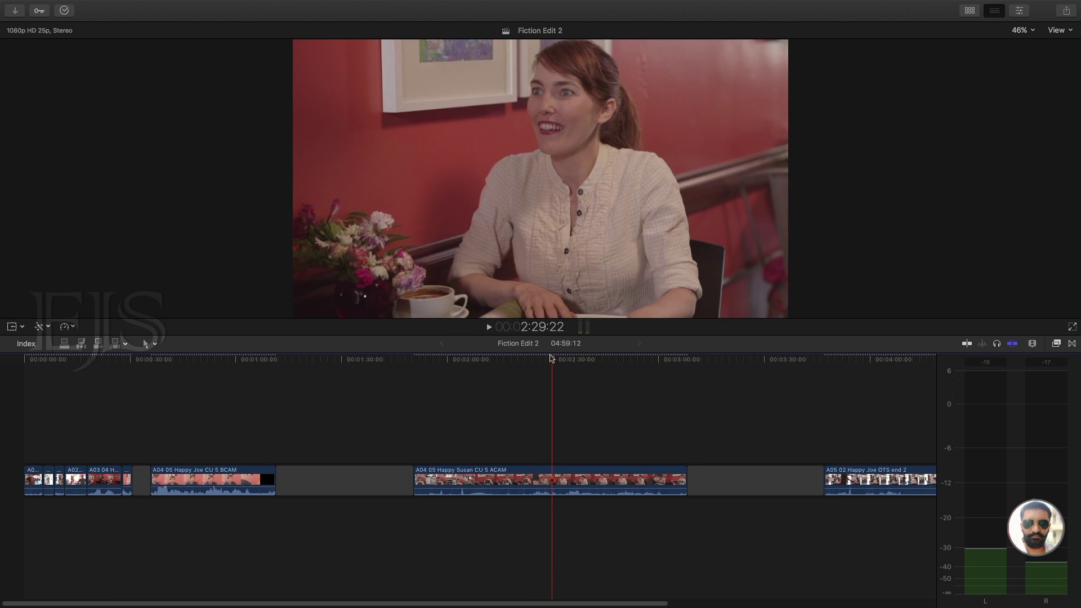
pyautogui.press('space')
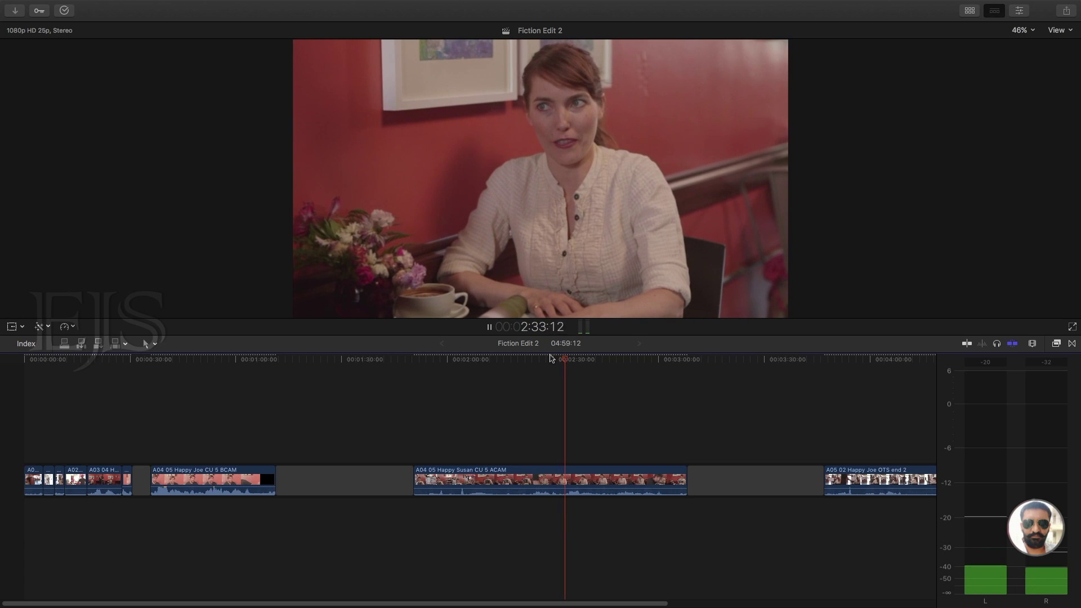
pyautogui.press('space')
# Split the A04 05 Happy Susan CU 5 ACAM clip at 2:32:17, just before the woman's reply.
pyautogui.press('super+equal')
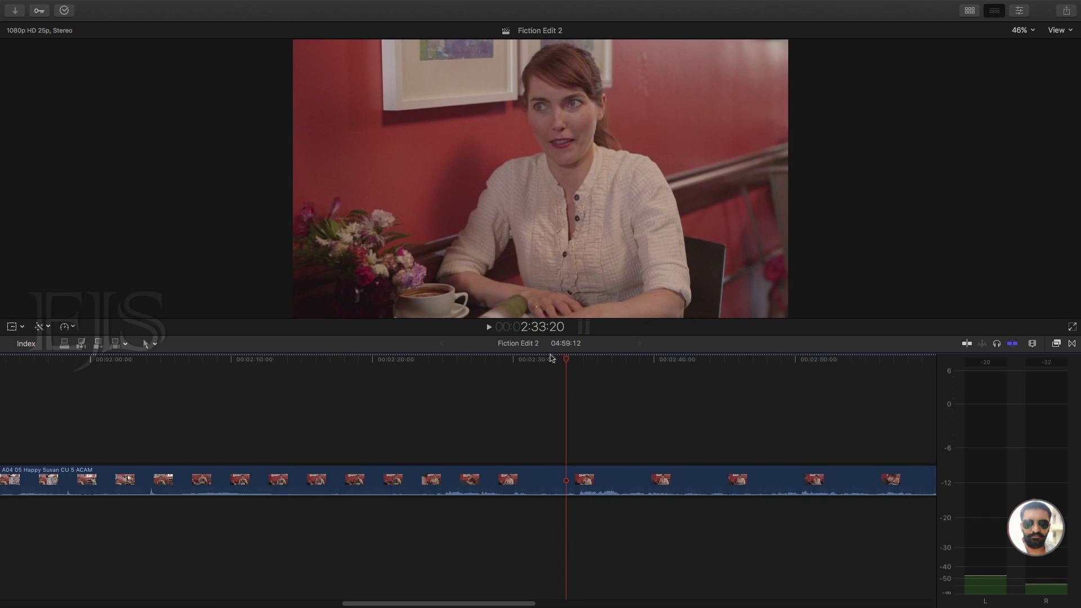
pyautogui.click(506, 360)
pyautogui.press('space')
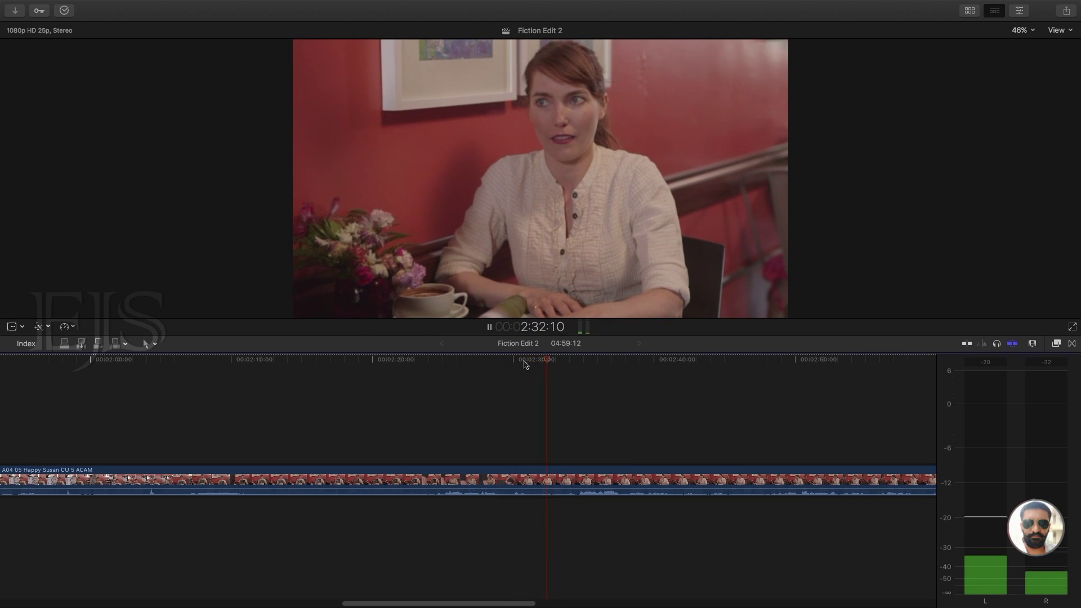
pyautogui.press('space')
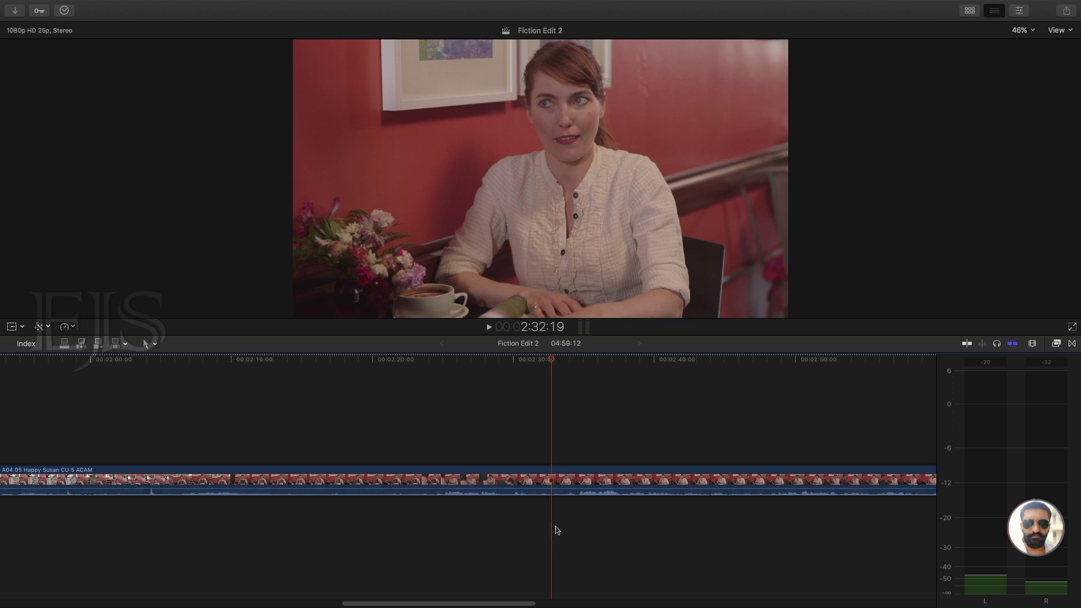
pyautogui.press('super+minus')
pyautogui.press('super+minus')
pyautogui.press('super+equal')
pyautogui.press('super+equal')
pyautogui.press('super+equal')
pyautogui.press('super+equal')
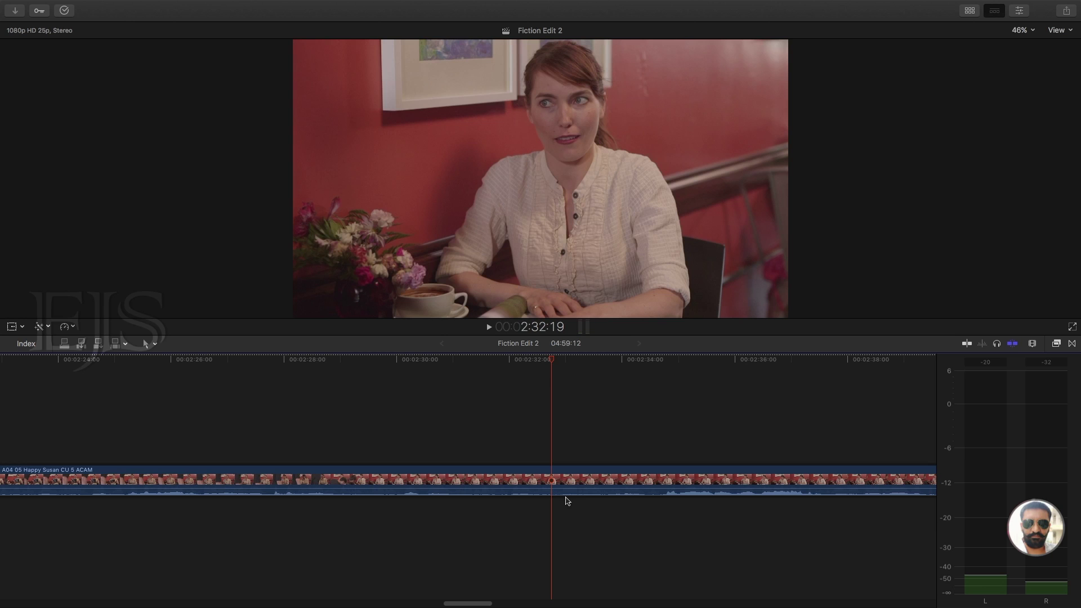
pyautogui.click(549, 360)
pyautogui.click(554, 478)
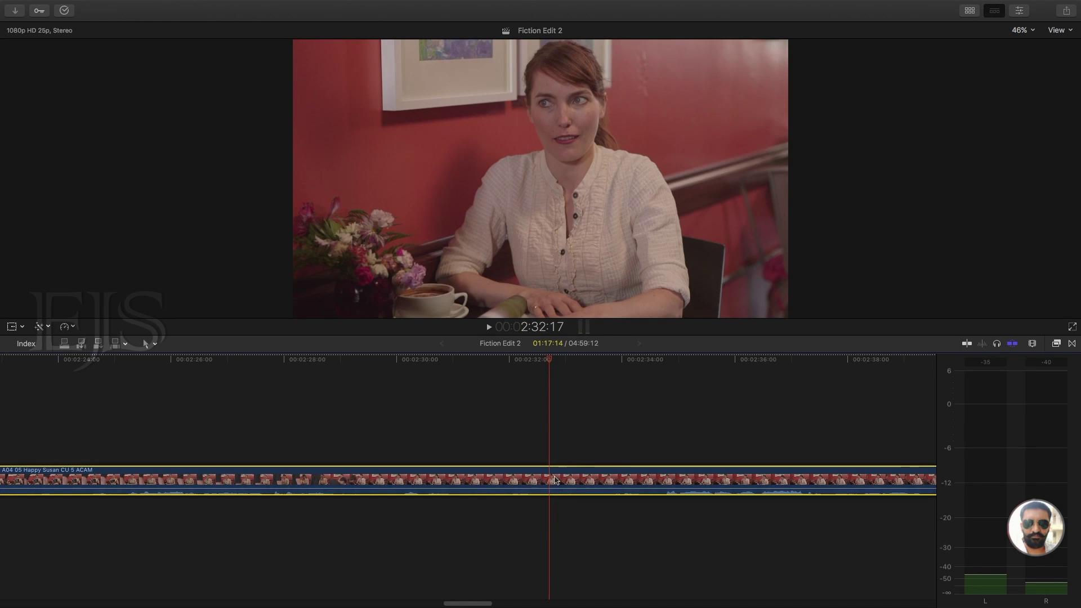
pyautogui.press('super+b')
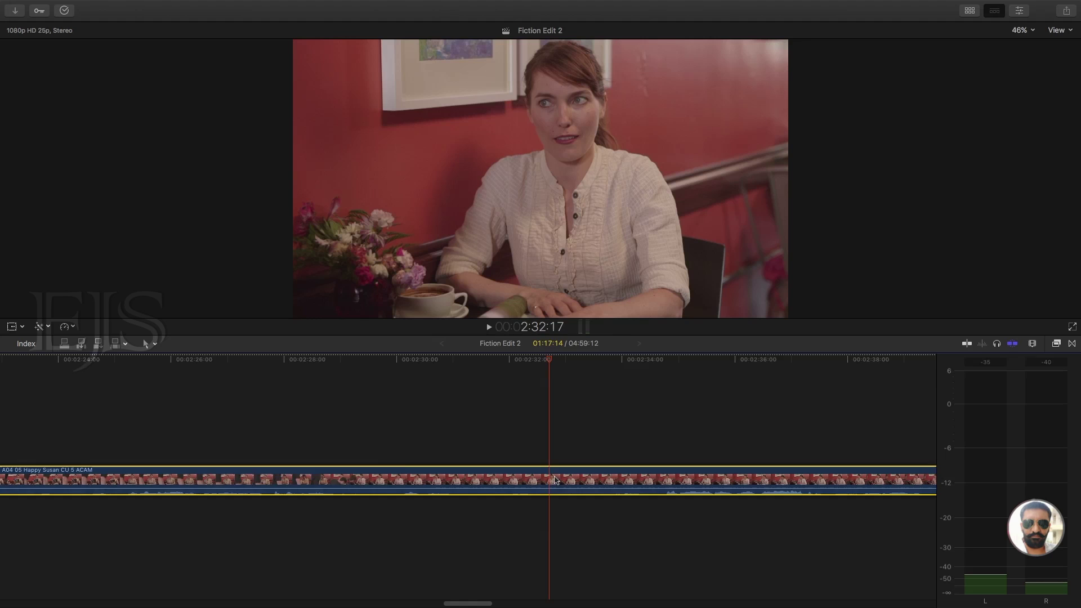
# Move the part of A04 05 Happy Susan CU 5 ACAM after the cut to directly behind the short Joe close-up.
pyautogui.press('super+minus')
pyautogui.press('super+minus')
pyautogui.moveTo(571, 478); pyautogui.dragTo(127, 481)
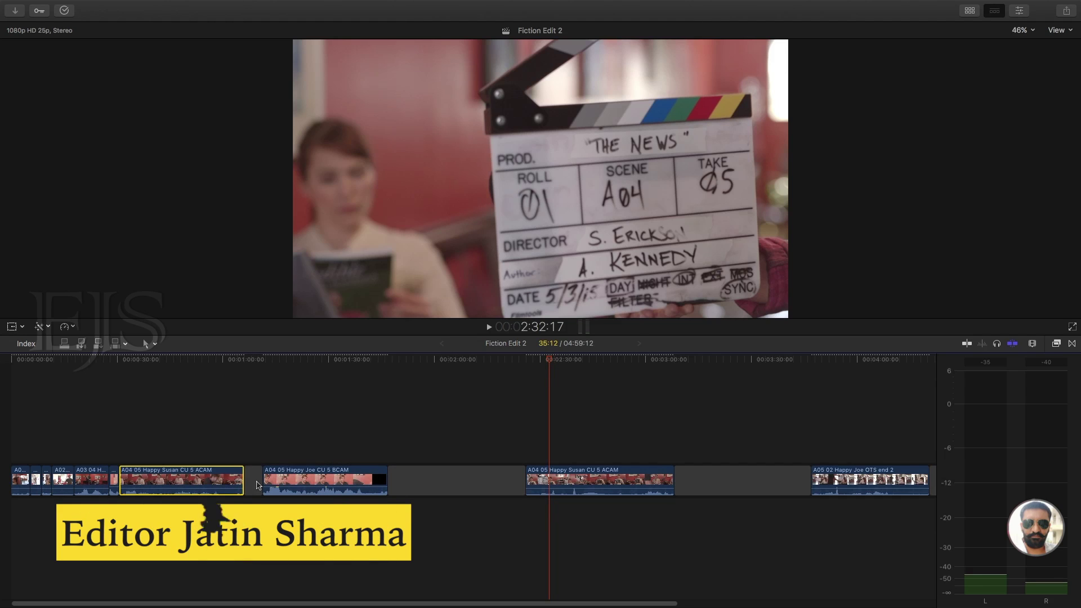
# Play the sequence from the Joe close-up into the Susan close-up to check the new cut.
pyautogui.click(102, 410)
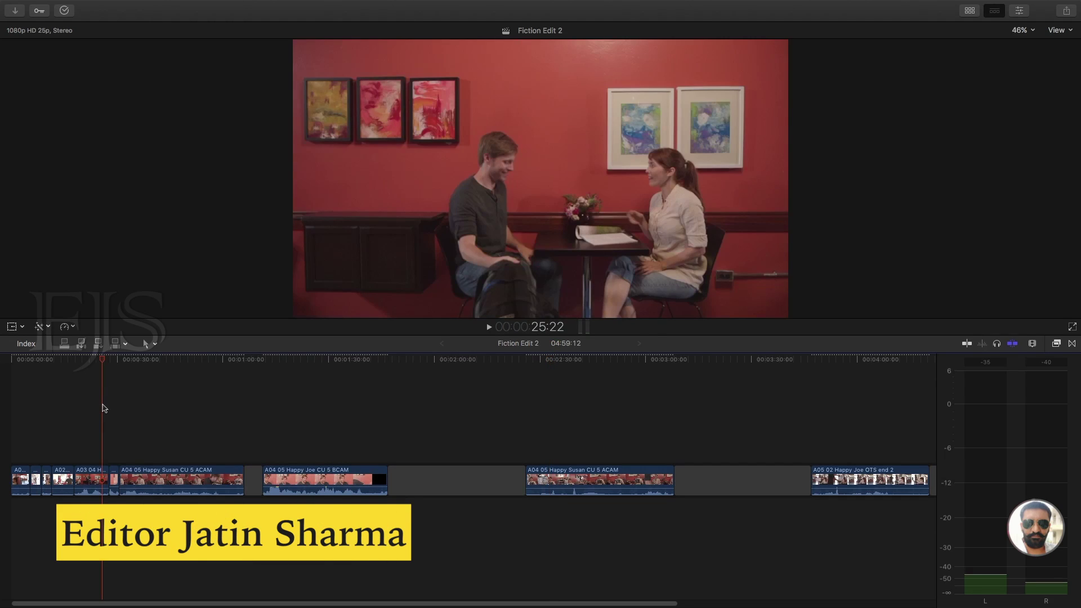
pyautogui.press('super+equal')
pyautogui.press('super+equal')
pyautogui.press('super+equal')
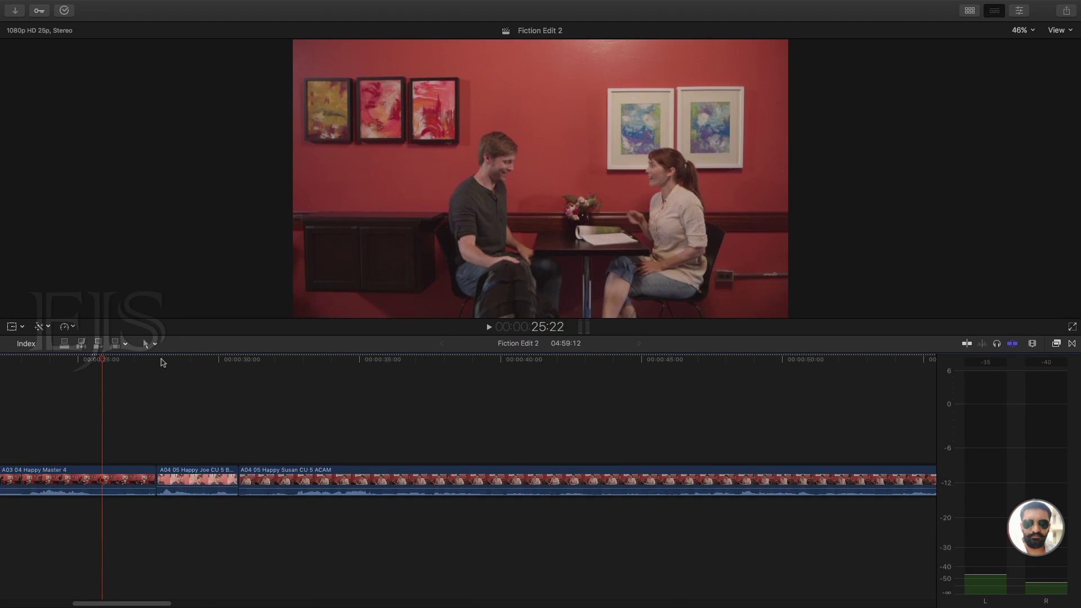
pyautogui.press('Down')
pyautogui.press('space')
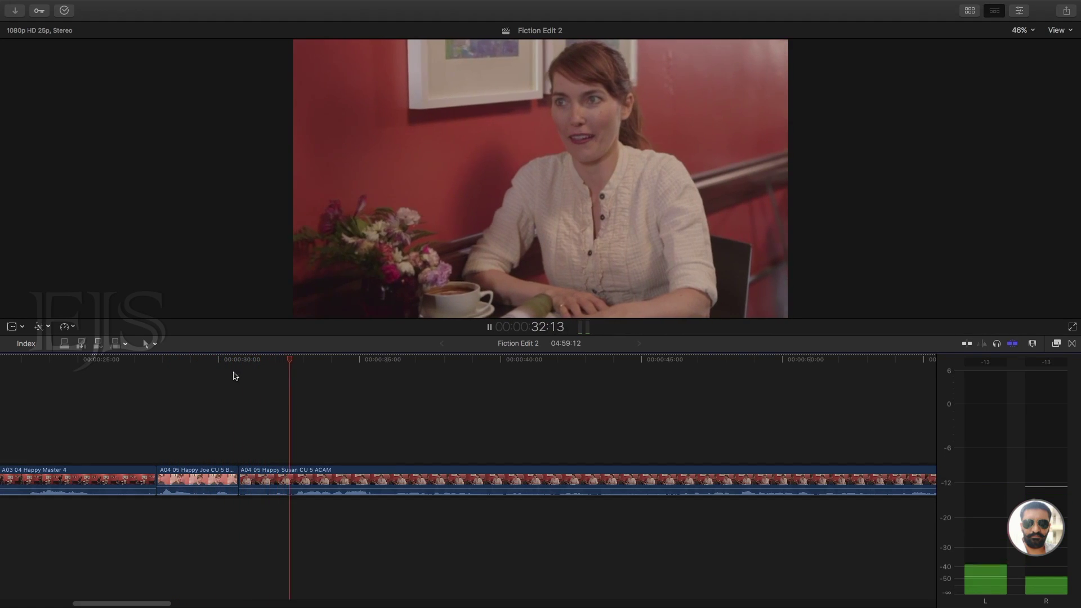
pyautogui.press('space')
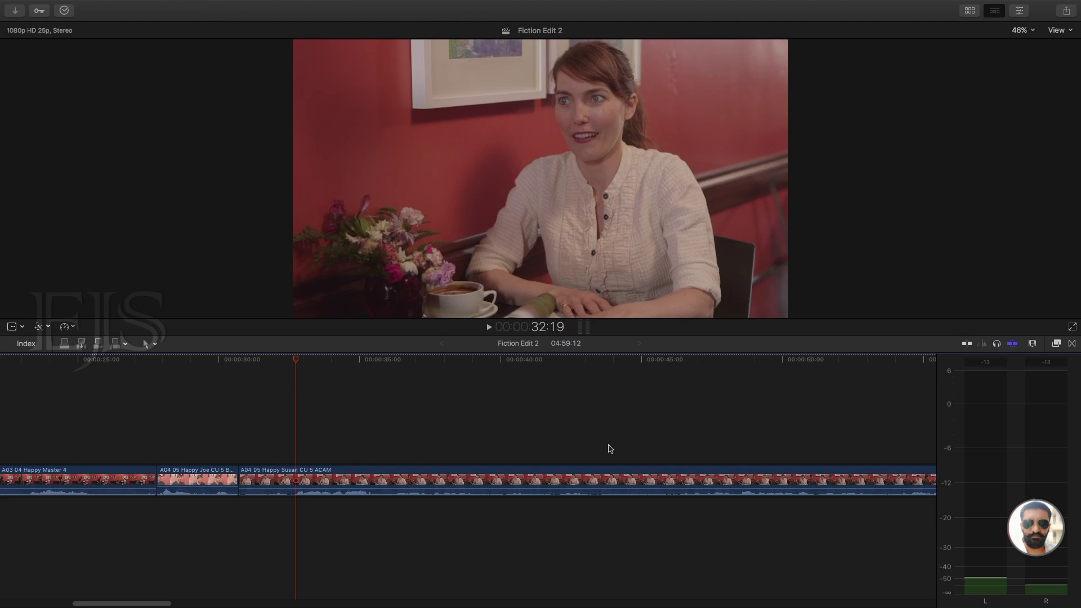
# Split the A04 05 Happy Susan CU 5 ACAM clip that follows the Joe close-up at 31:20.
pyautogui.click(243, 365)
pyautogui.press('space')
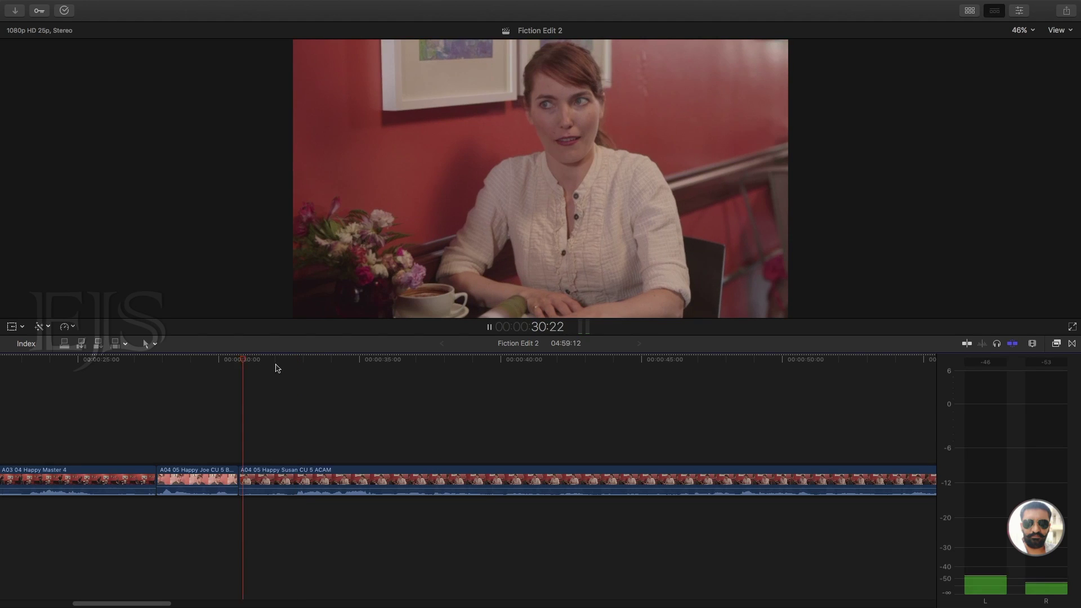
pyautogui.click(242, 365)
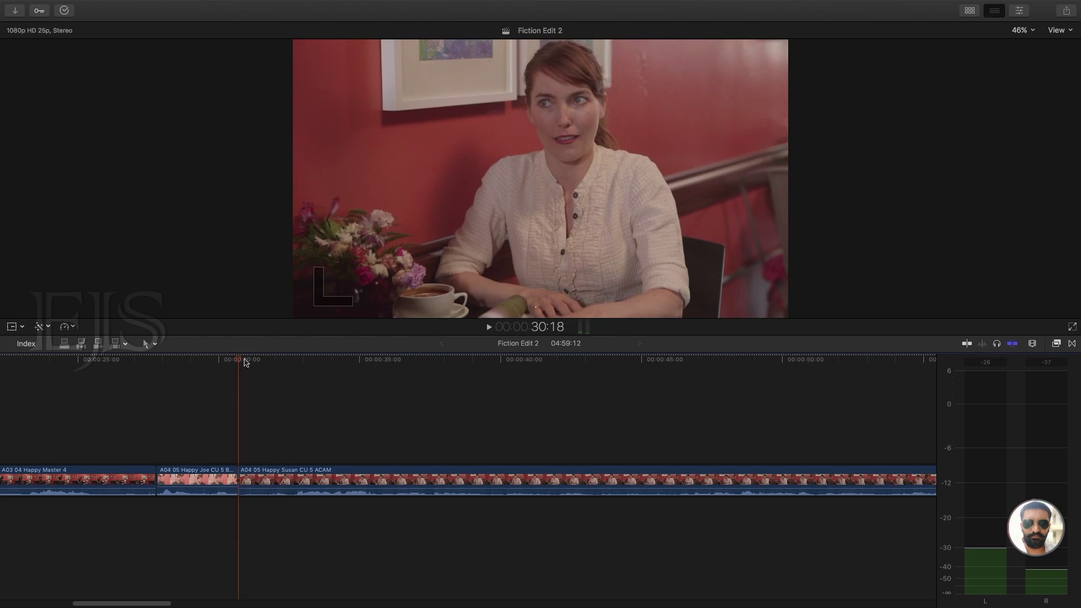
pyautogui.press('space')
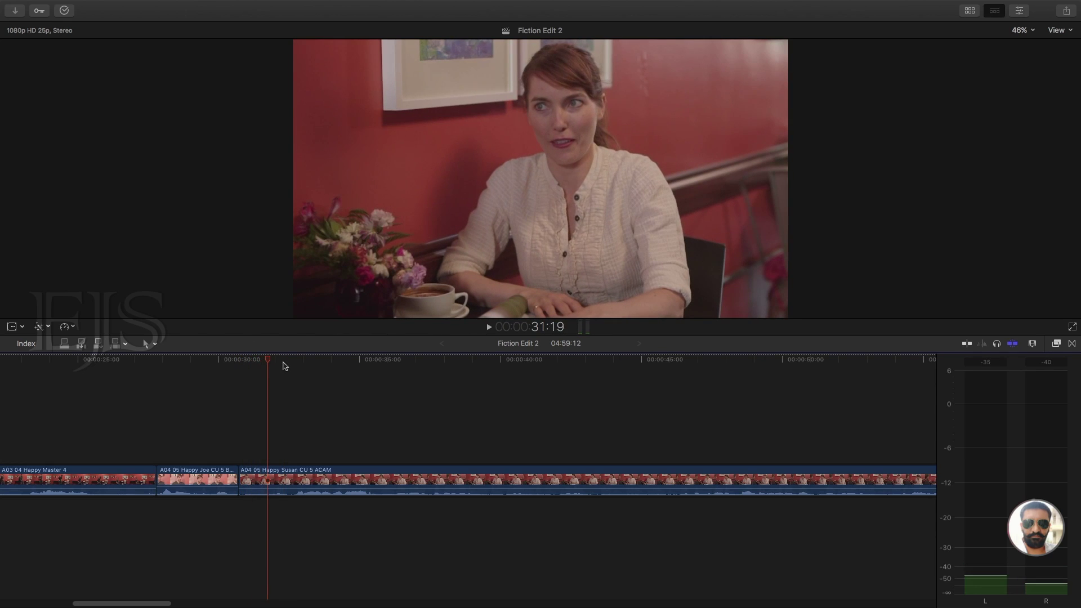
pyautogui.press('Right')
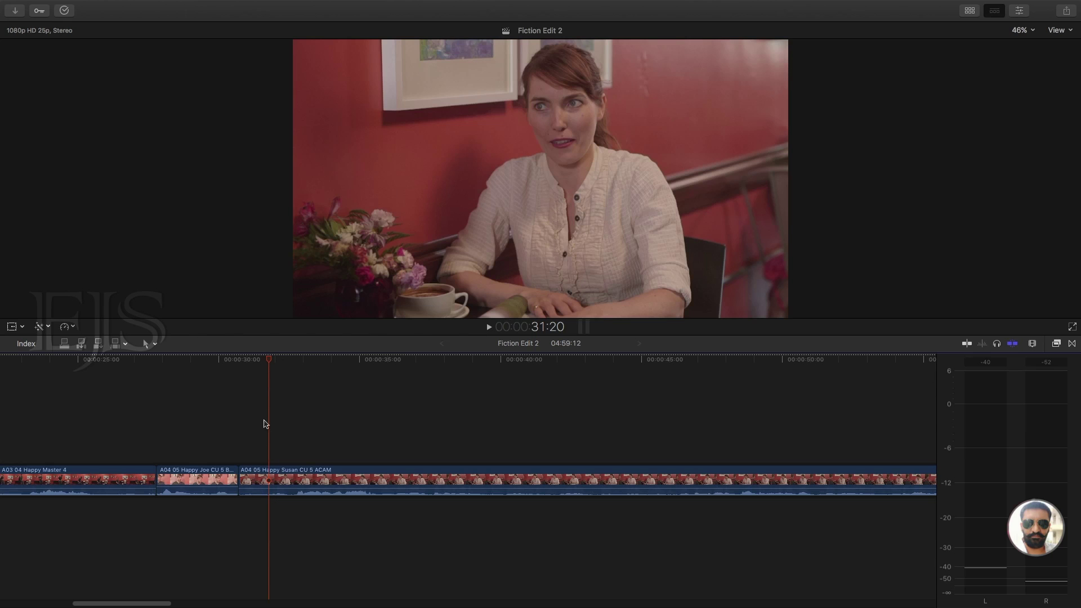
pyautogui.press('super+b')
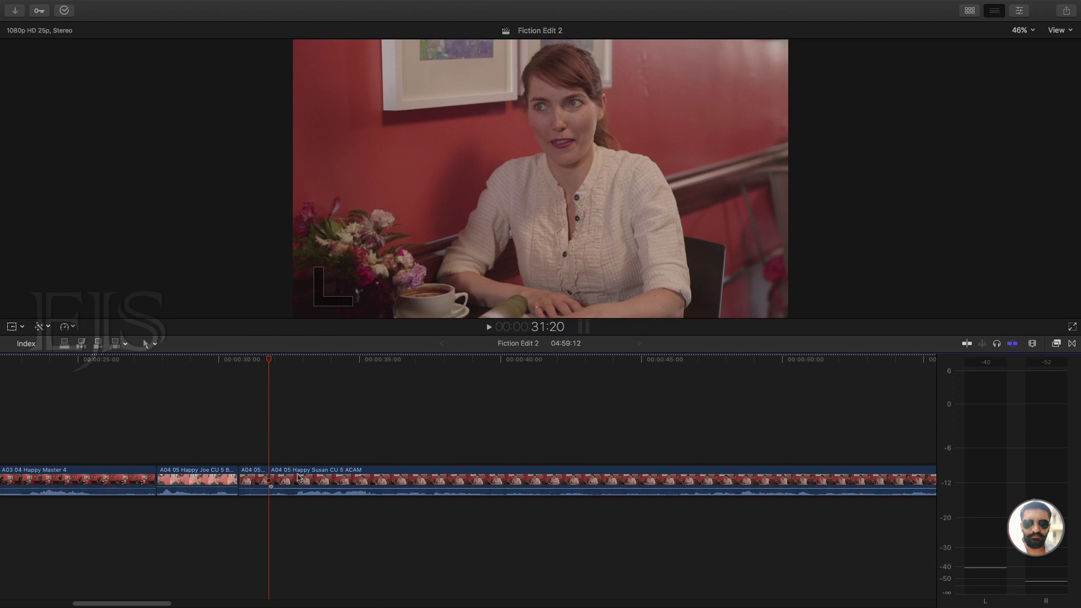
# Move the A04 05 Happy Joe CU 5 BCAM clip from beyond the gap to directly behind the short Susan close-up ending at 31:20.
pyautogui.press('super+minus')
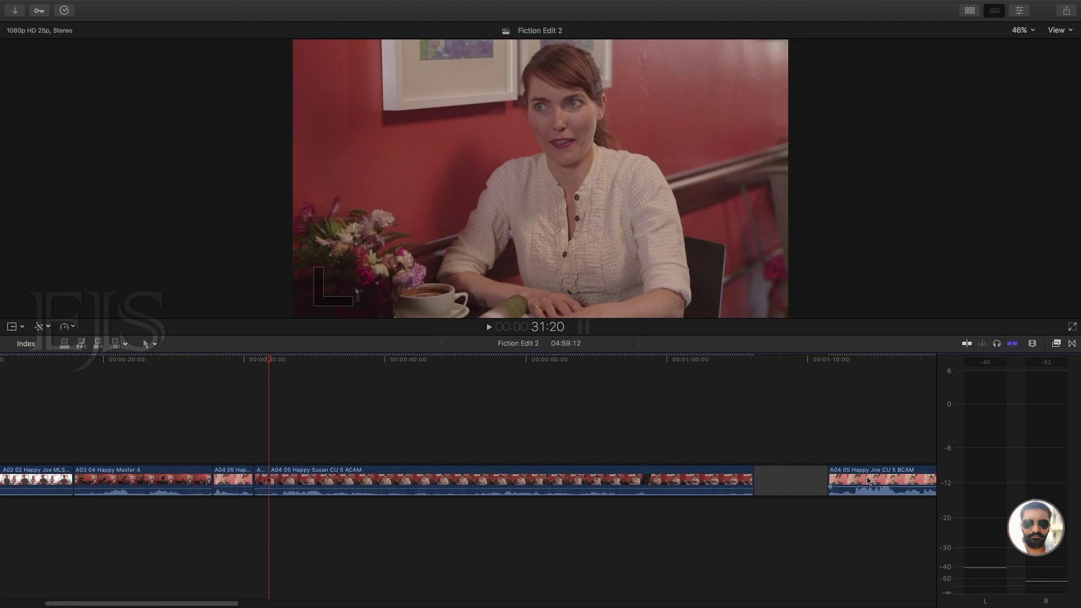
pyautogui.moveTo(868, 480); pyautogui.dragTo(306, 481)
pyautogui.press('super+equal')
# Trim the start of the newly placed A04 05 Happy Joe CU 5 BCAM clip up to the 32:17 point.
pyautogui.click(282, 410)
pyautogui.press('space')
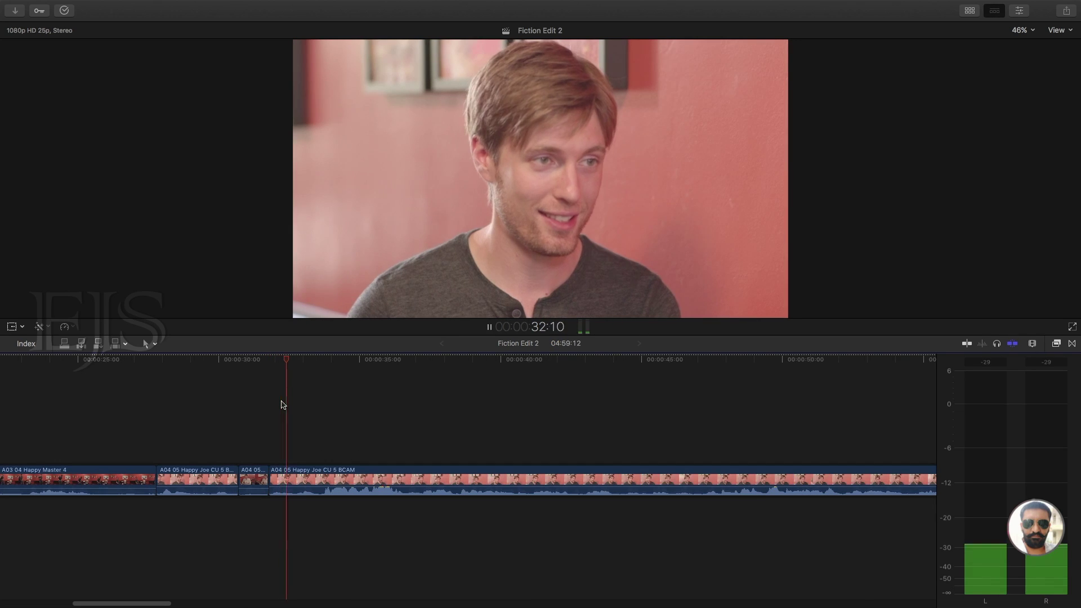
pyautogui.click(286, 368)
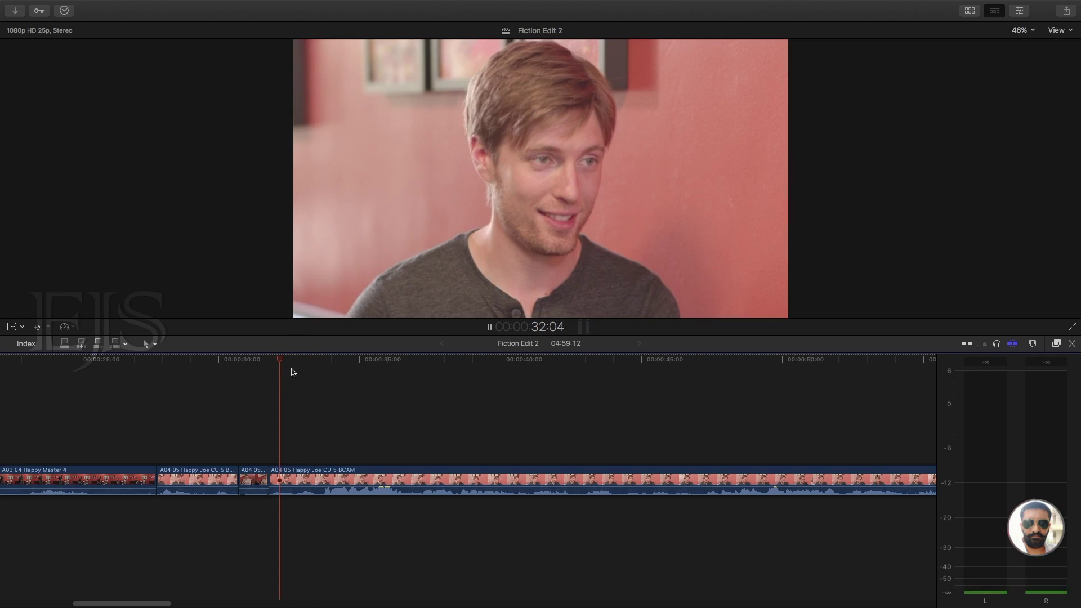
pyautogui.press('space')
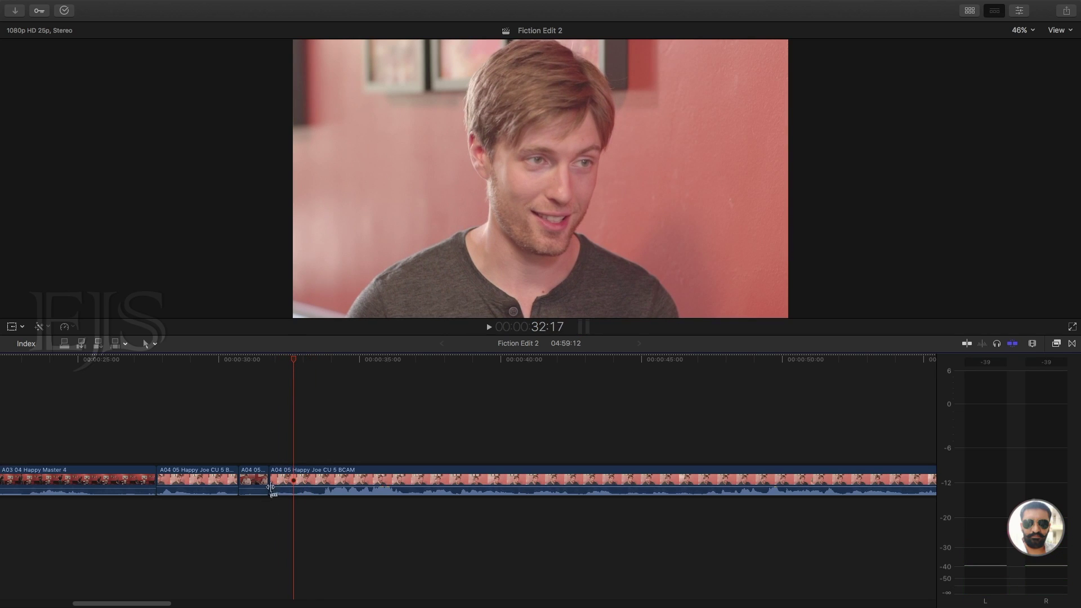
pyautogui.moveTo(276, 479); pyautogui.dragTo(295, 478)
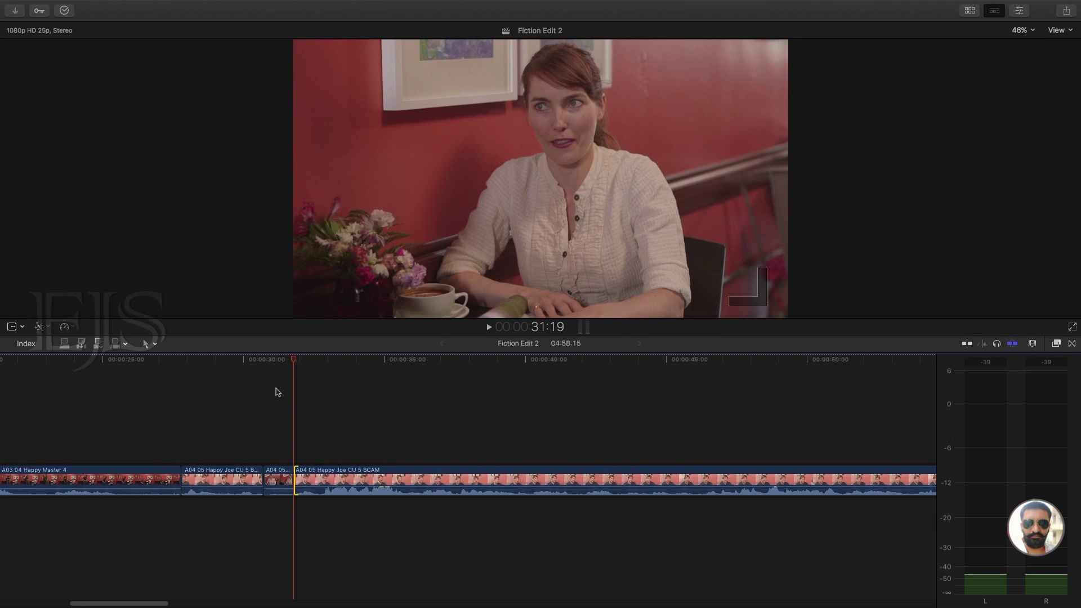
# Split the trimmed A04 05 Happy Joe CU 5 BCAM clip at 33:18.
pyautogui.click(204, 376)
pyautogui.press('space')
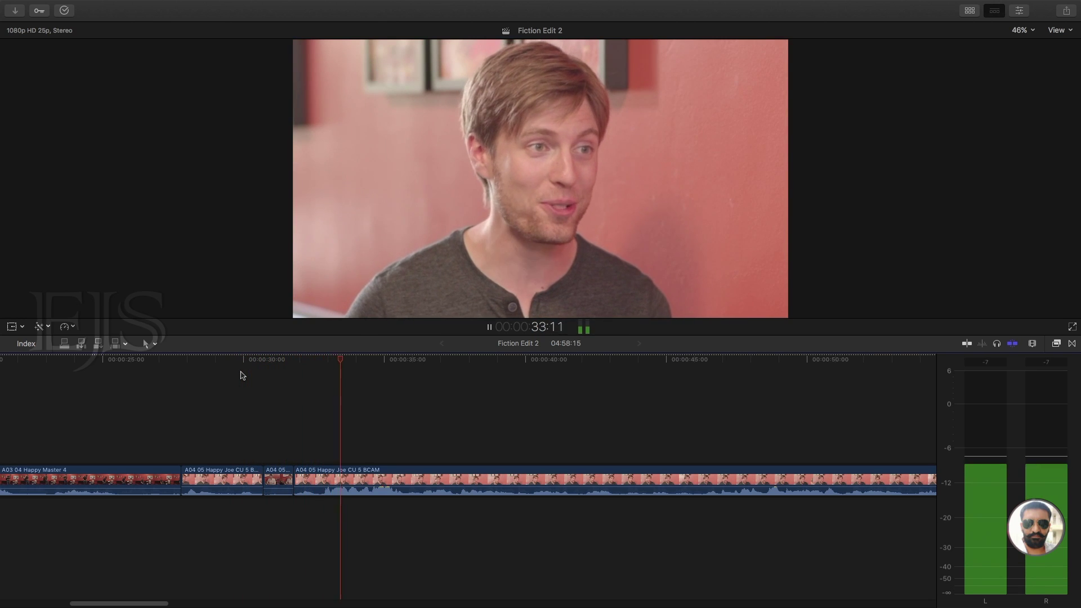
pyautogui.press('space')
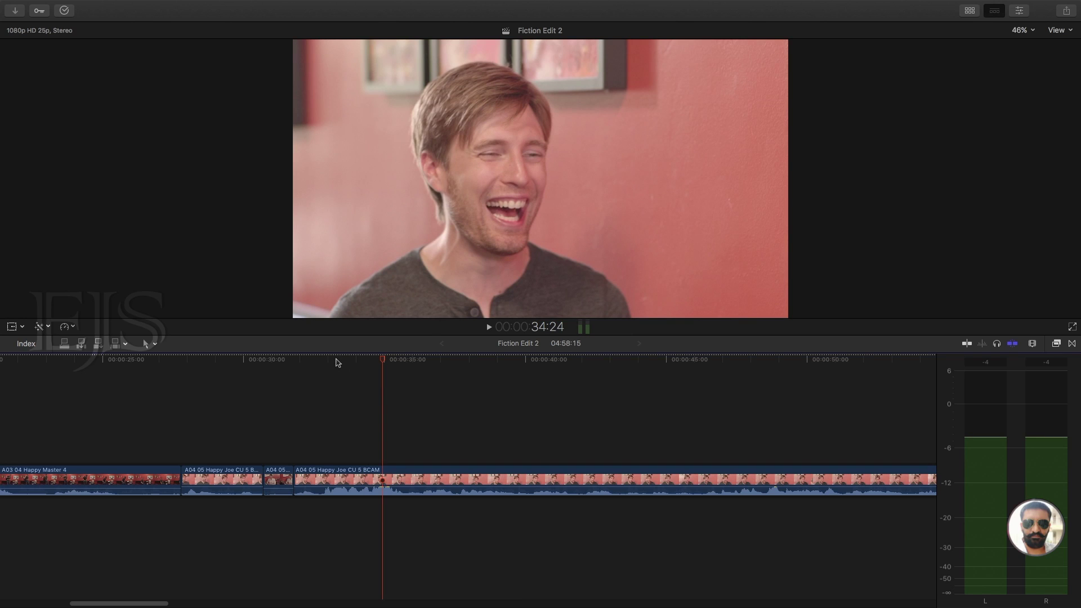
pyautogui.click(333, 363)
pyautogui.press('space')
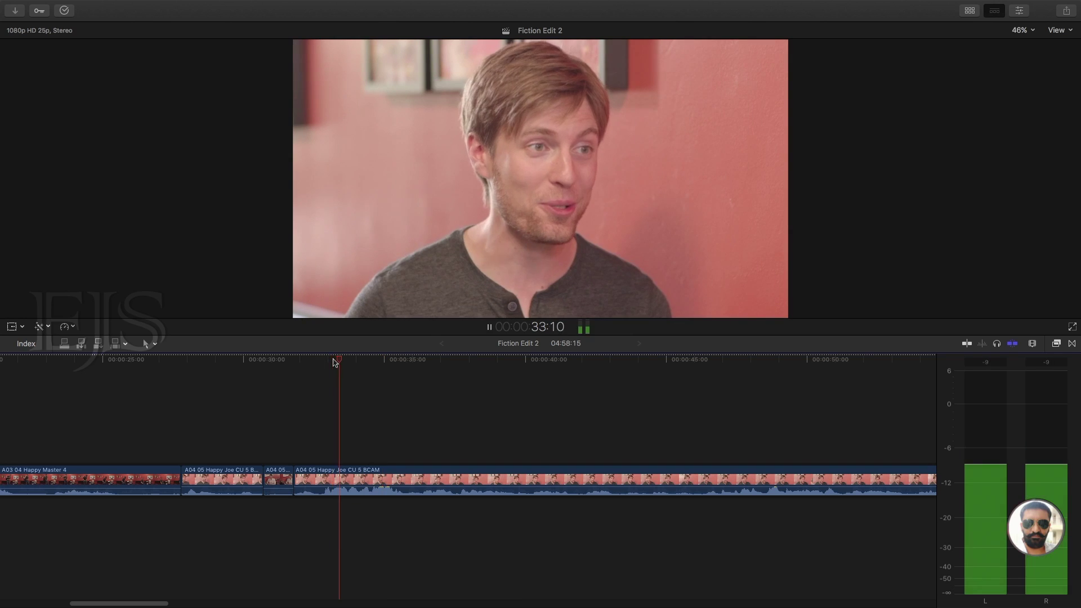
pyautogui.press('space')
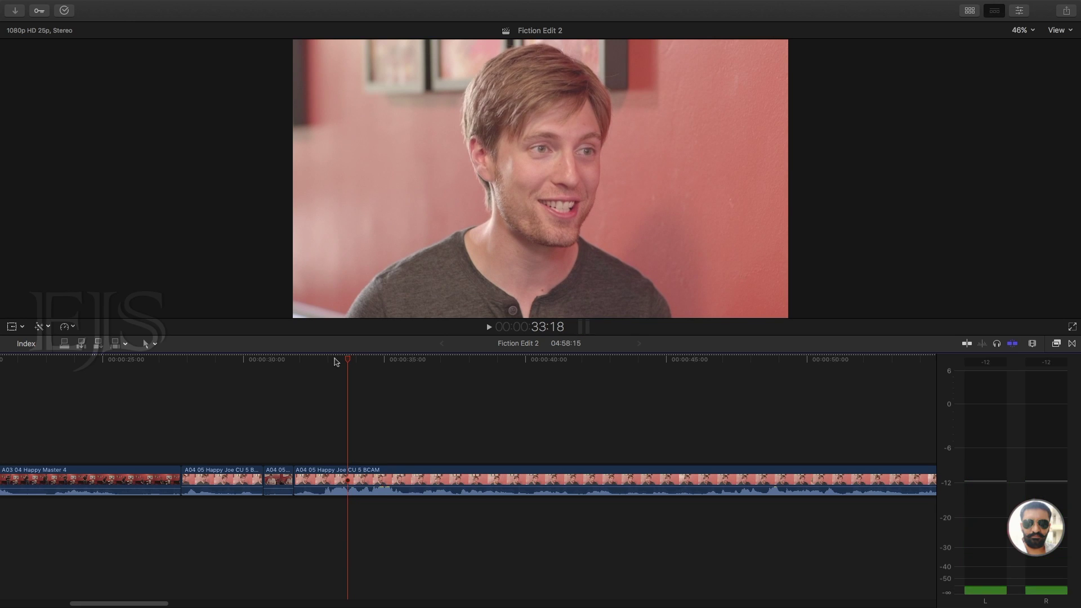
pyautogui.click(359, 480)
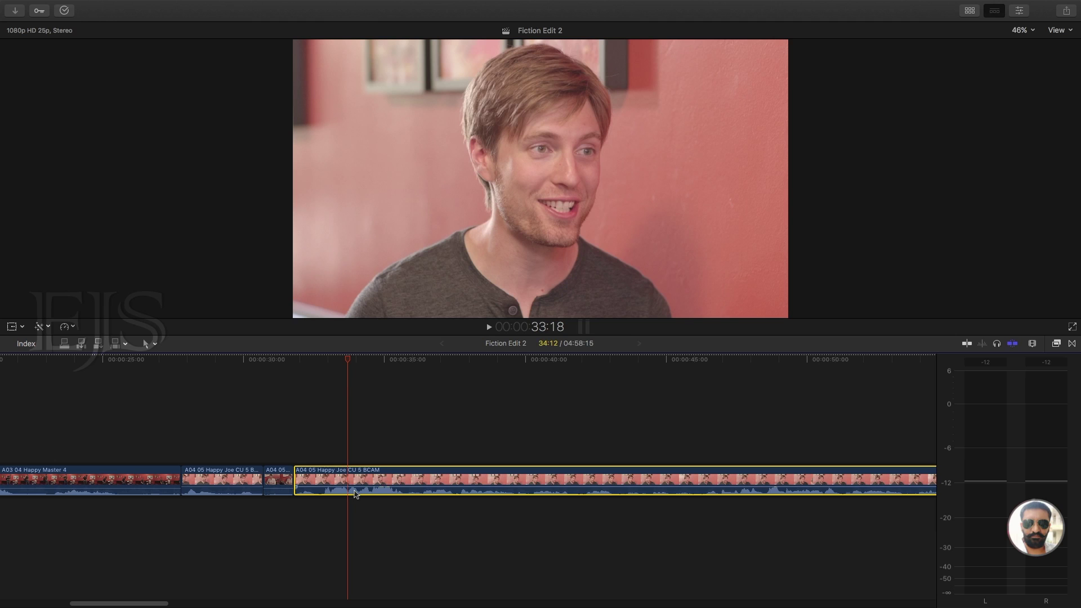
pyautogui.press('super+b')
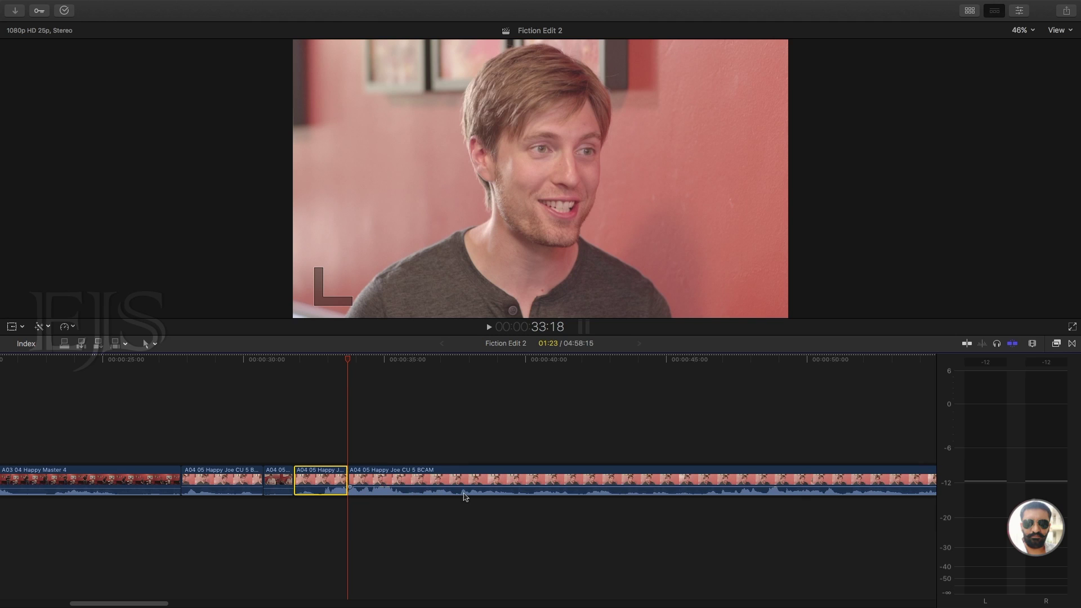
# Move the long A04 05 Happy Susan CU 5 ACAM clip to directly behind the short Joe close-up ending at 33:18.
pyautogui.press('super+minus')
pyautogui.moveTo(651, 481); pyautogui.dragTo(375, 476)
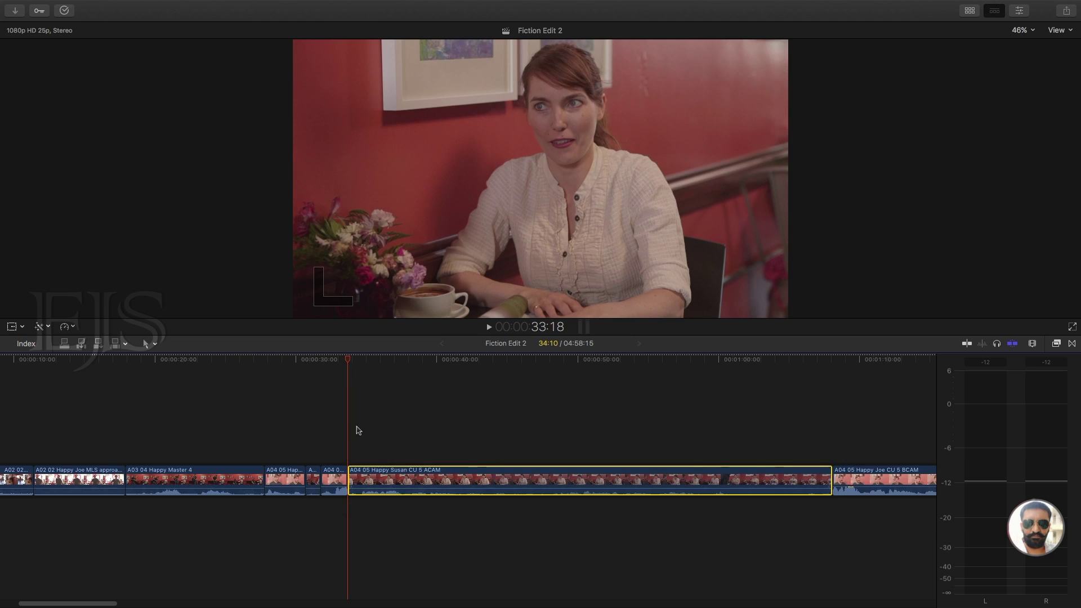
pyautogui.click(357, 407)
pyautogui.press('super+equal')
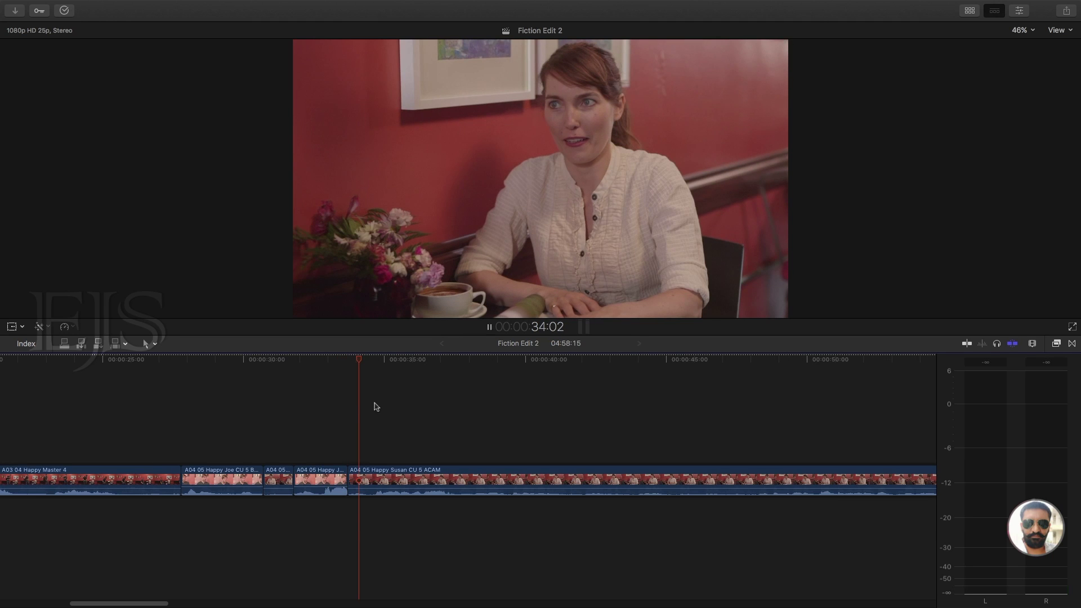
# Play the start of the moved Susan close-up repeatedly to find where her line should begin.
pyautogui.press('space')
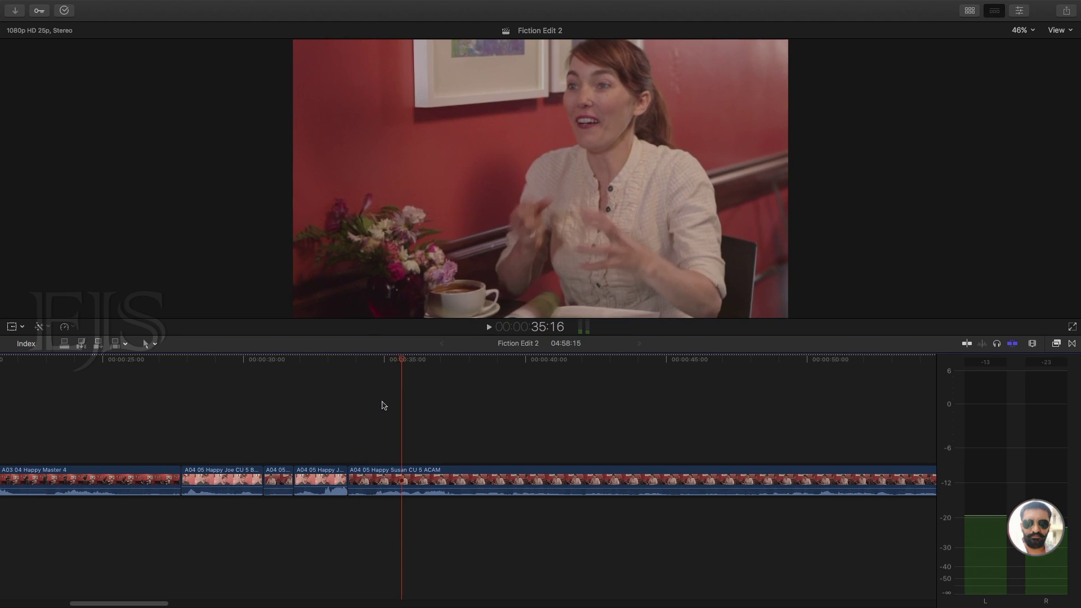
pyautogui.click(377, 389)
pyautogui.press('space')
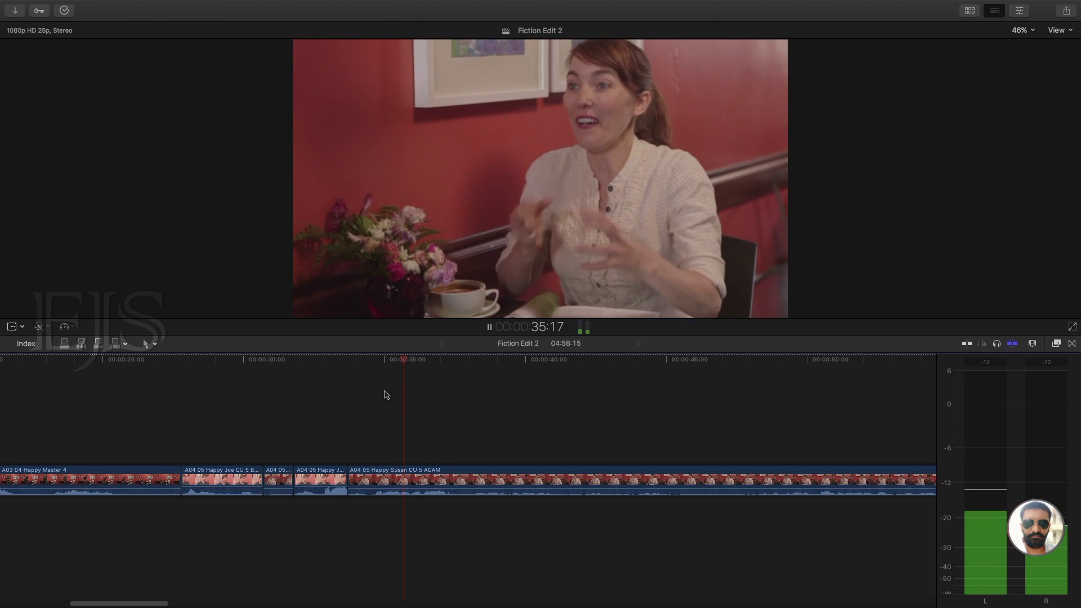
pyautogui.click(382, 377)
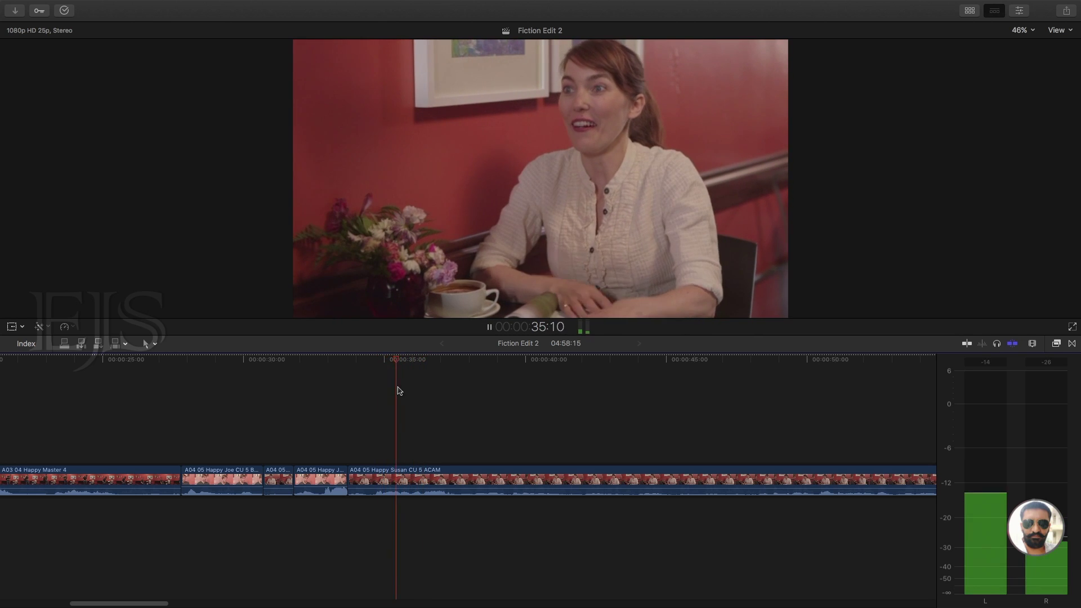
pyautogui.press('space')
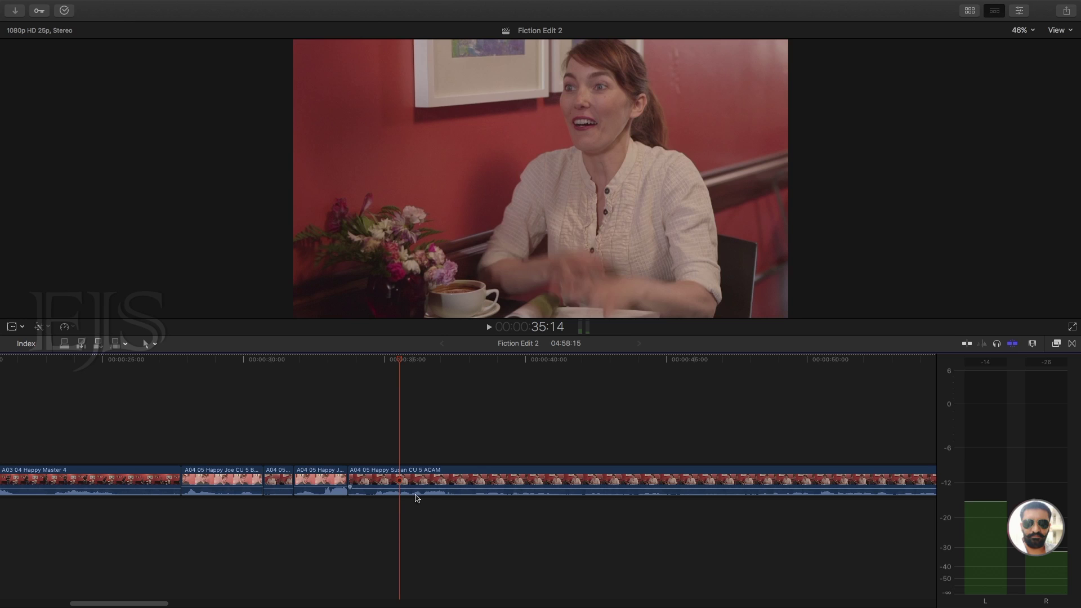
# Change the timeline clip appearance to show only audio waveforms.
pyautogui.click(1032, 345)
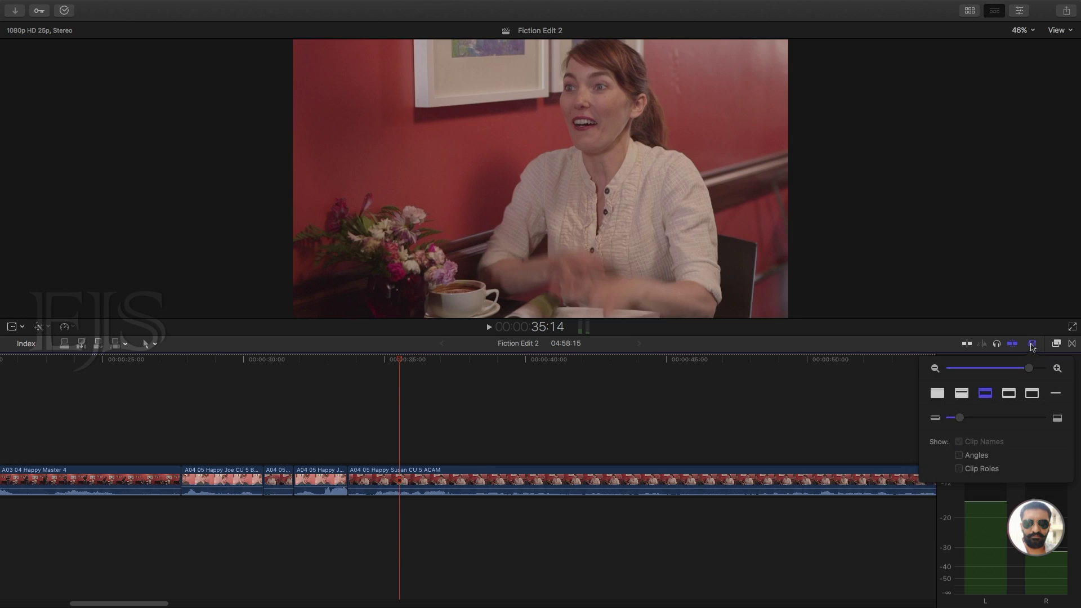
pyautogui.click(937, 393)
pyautogui.click(1033, 344)
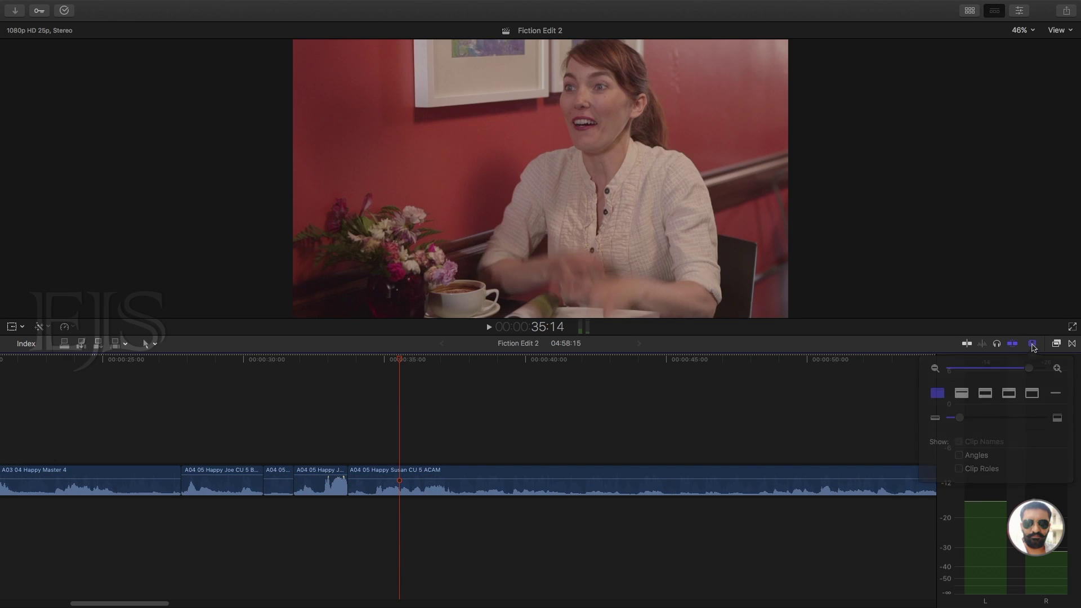
# Split the last A04 05 Happy Susan CU 5 ACAM clip at 35:15 and delete the part before the cut.
pyautogui.click(417, 435)
pyautogui.press('super+equal')
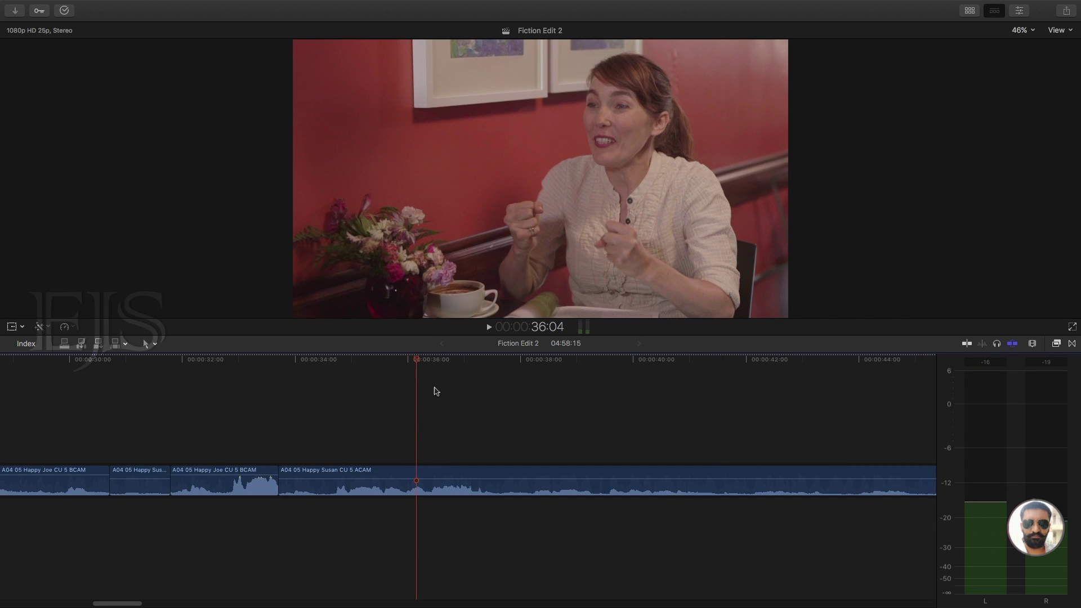
pyautogui.moveTo(418, 365); pyautogui.dragTo(316, 362)
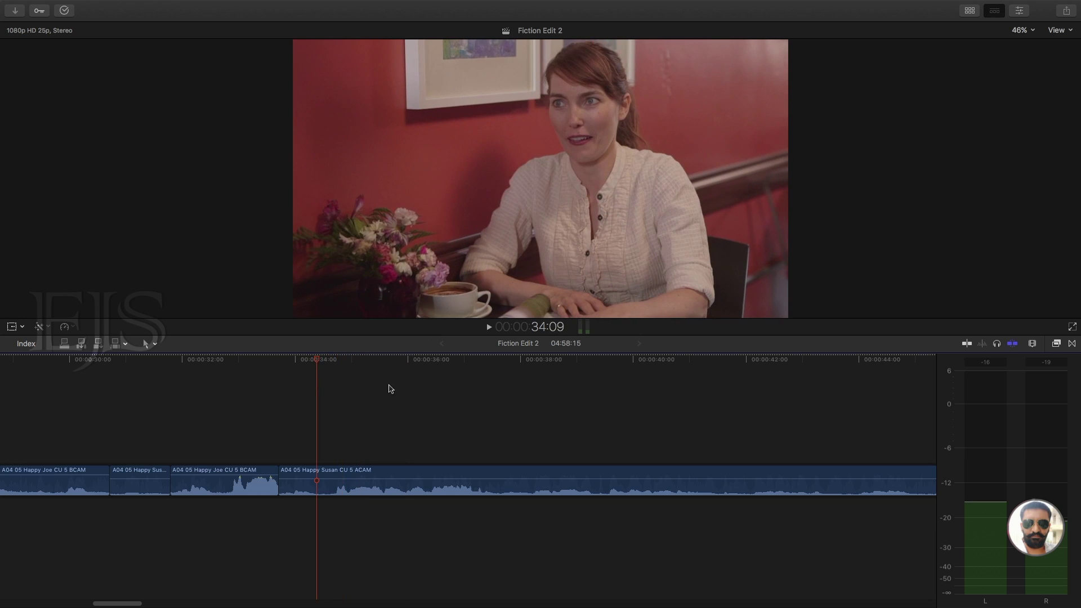
pyautogui.press('space')
pyautogui.press('space')
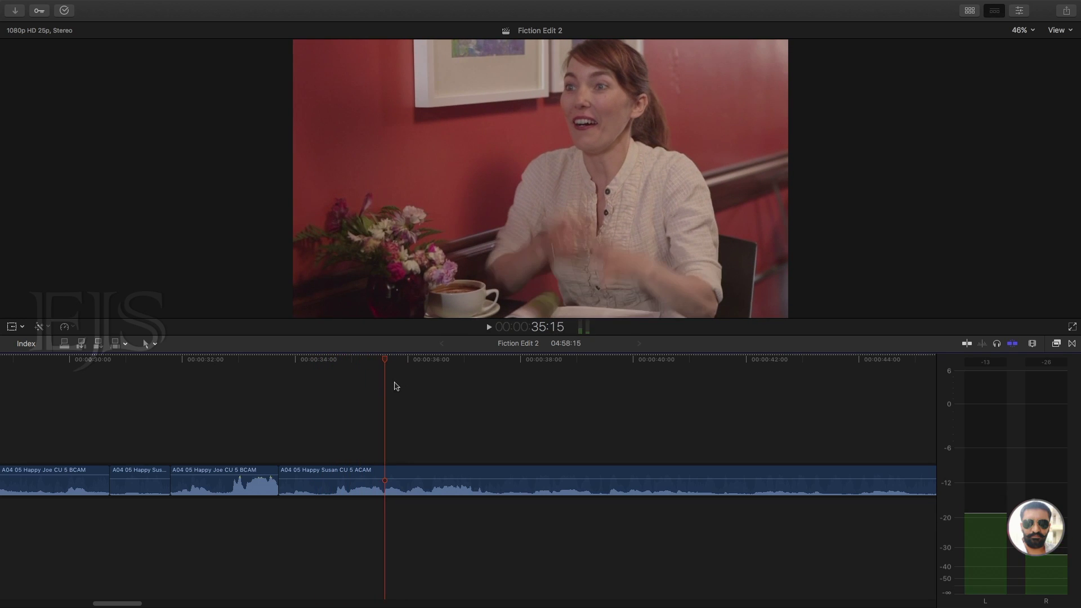
pyautogui.press('Right')
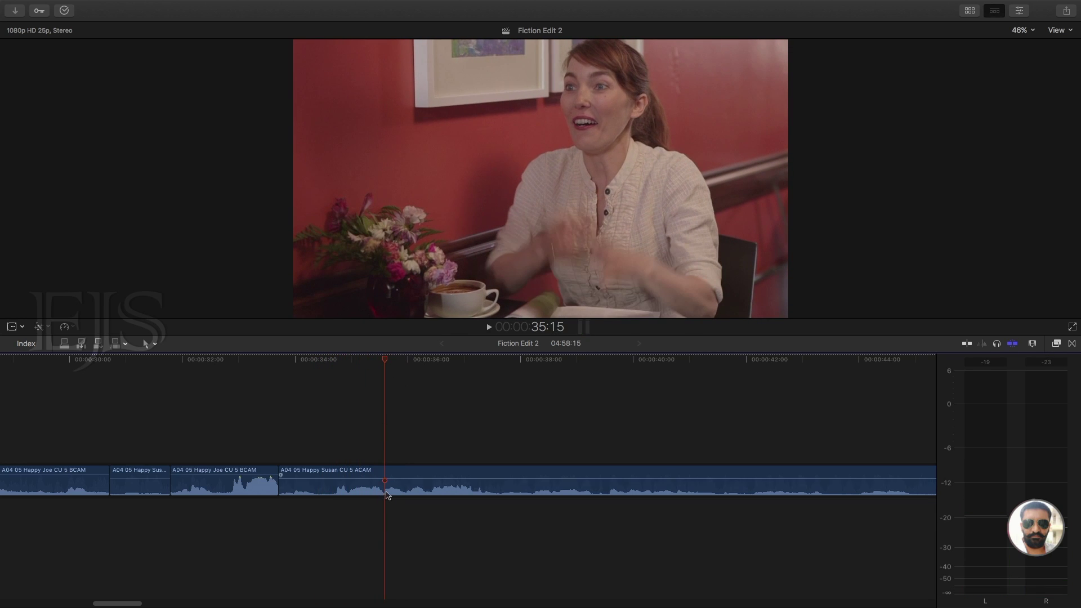
pyautogui.click(397, 476)
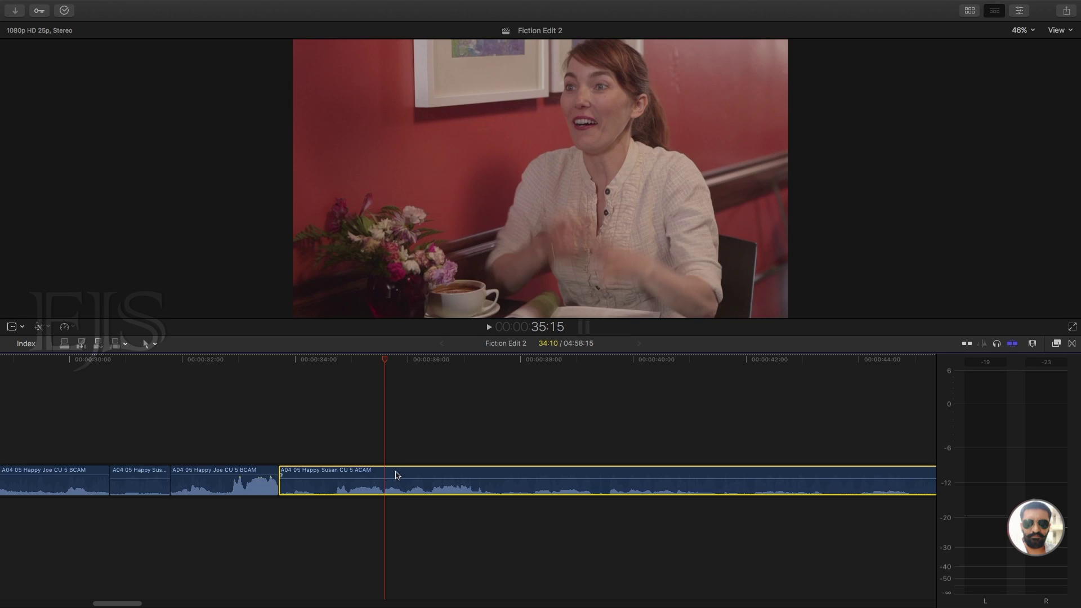
pyautogui.press('super+b')
pyautogui.click(336, 477)
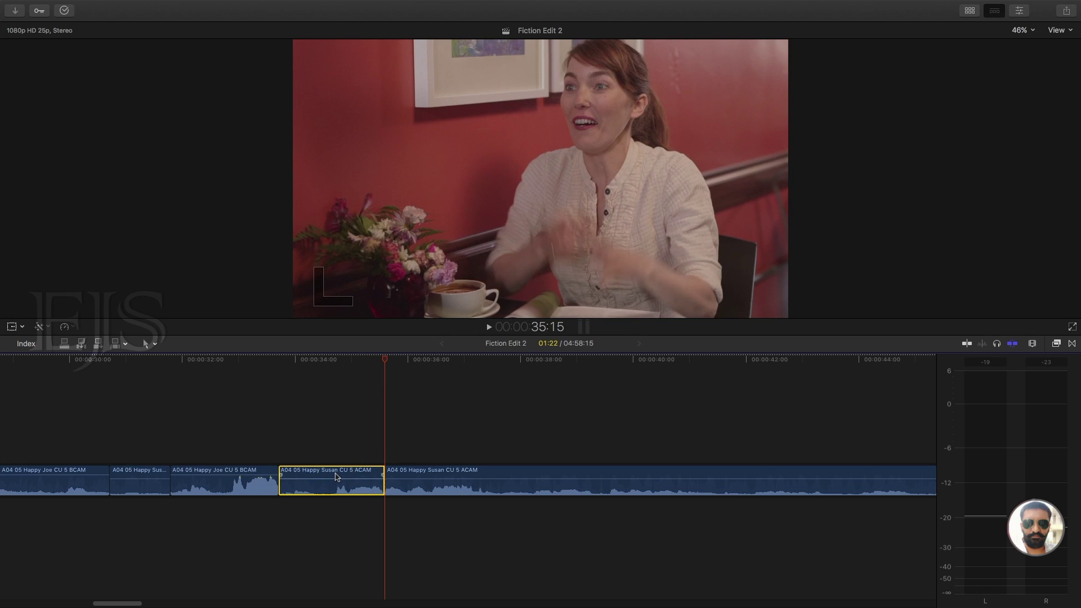
pyautogui.press('Delete')
# Play through the recent close-up cuts and split the last A04 05 Happy Susan CU 5 ACAM clip at 36:09.
pyautogui.click(23, 389)
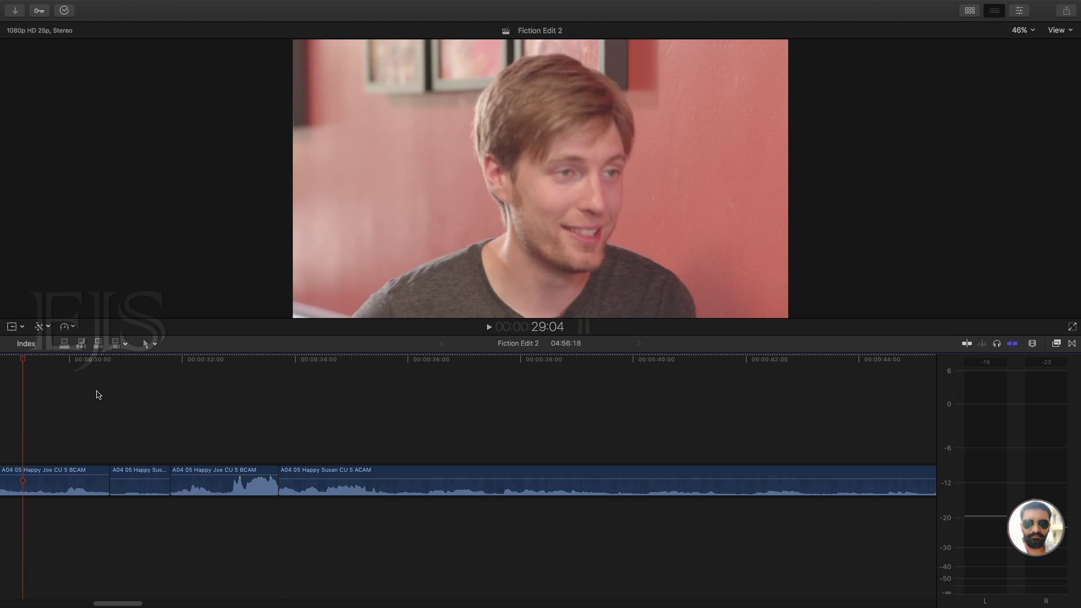
pyautogui.click(109, 387)
pyautogui.press('space')
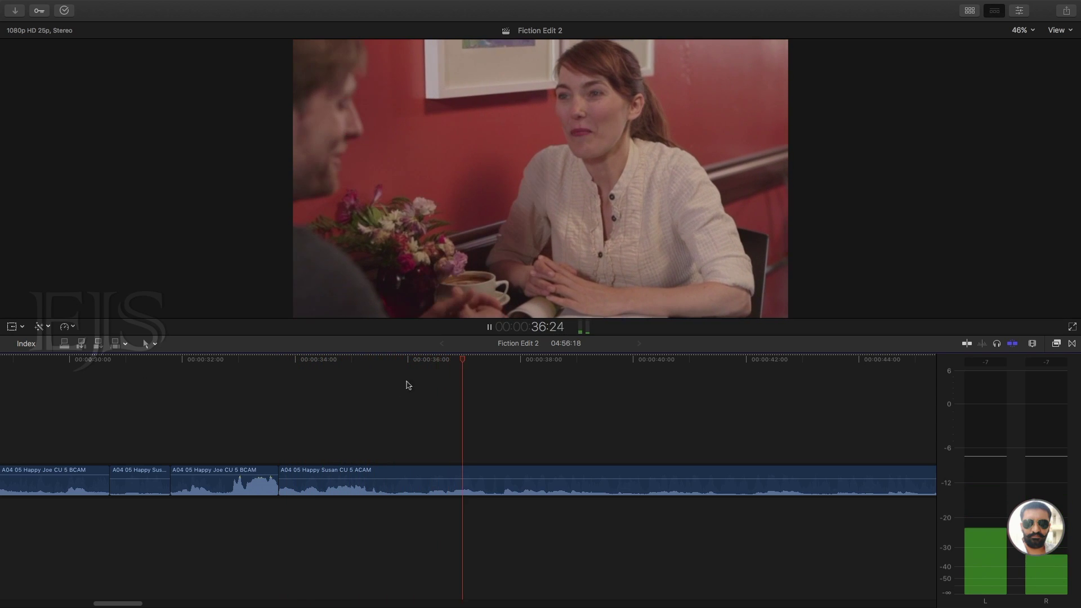
pyautogui.press('space')
pyautogui.moveTo(442, 365); pyautogui.dragTo(428, 362)
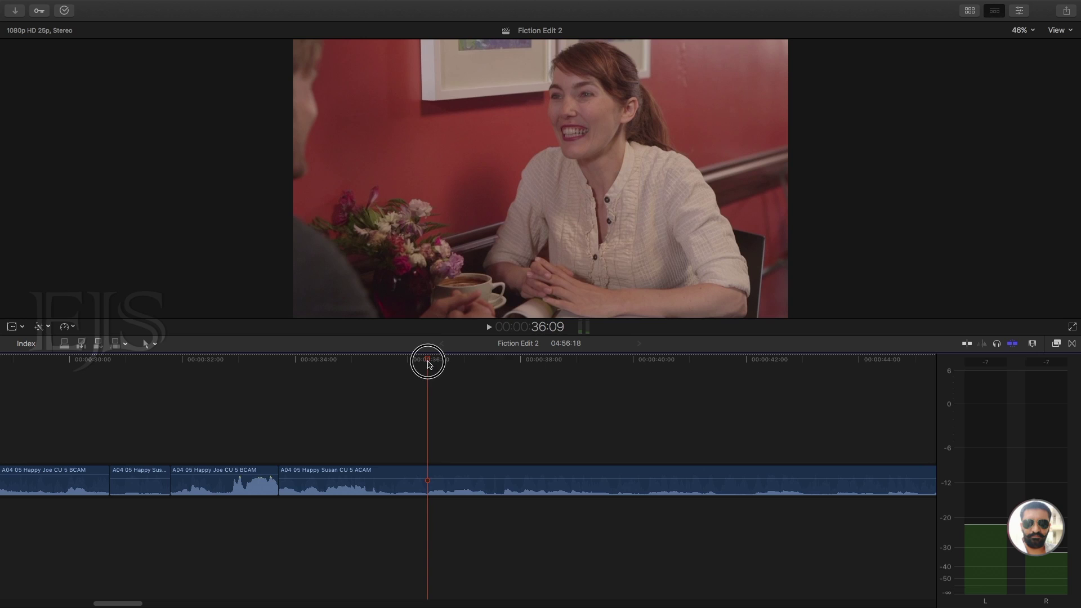
pyautogui.click(438, 476)
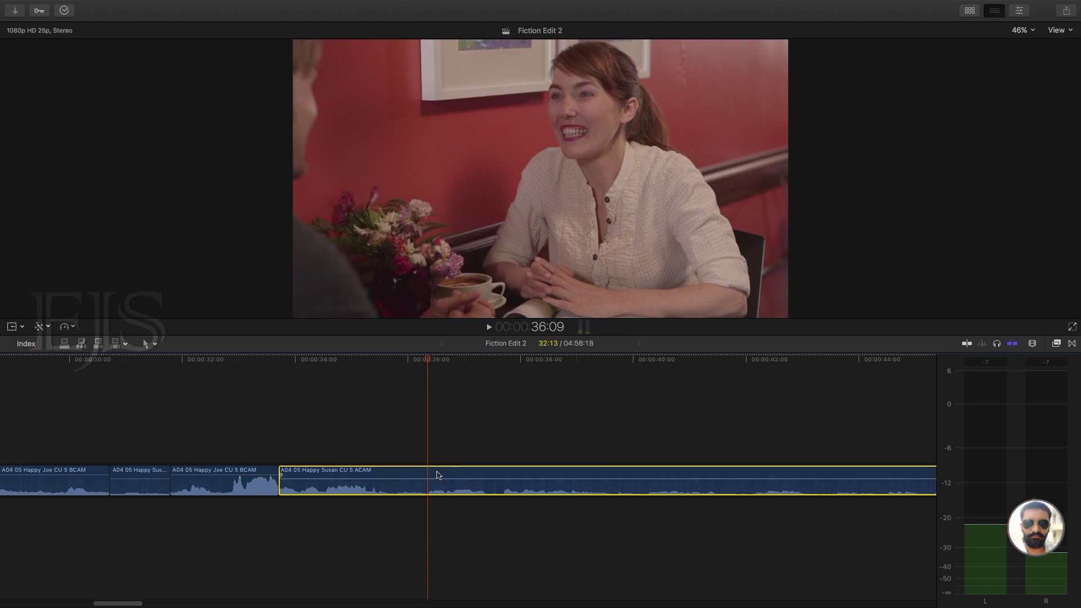
pyautogui.press('super+b')
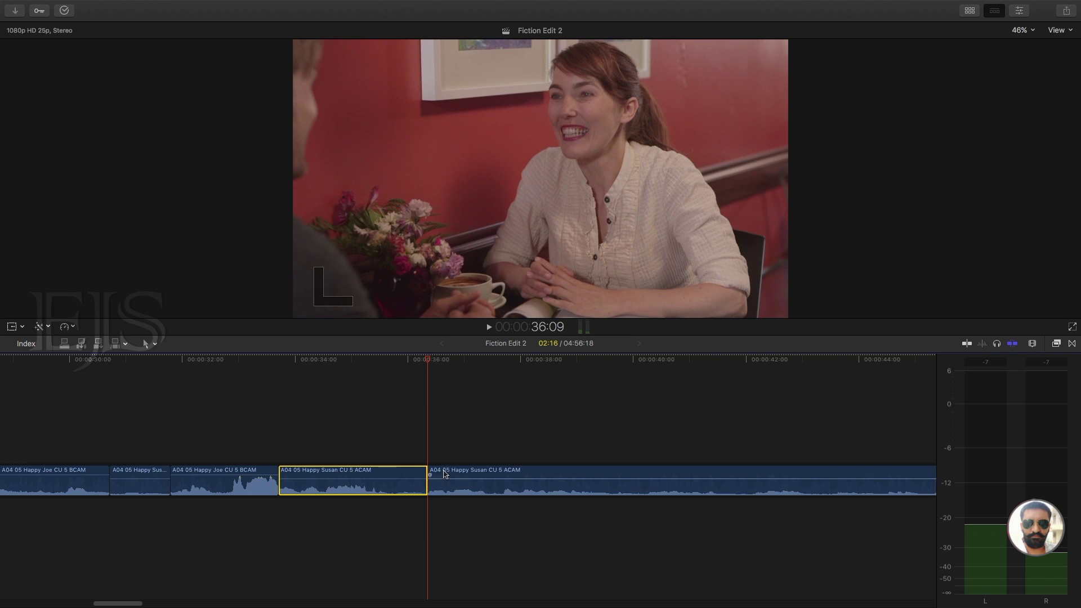
# Move the remaining A04 05 Happy Joe CU 5 BCAM clip to directly behind the Susan close-up ending at 36:09.
pyautogui.press('super+minus')
pyautogui.press('super+minus')
pyautogui.press('super+minus')
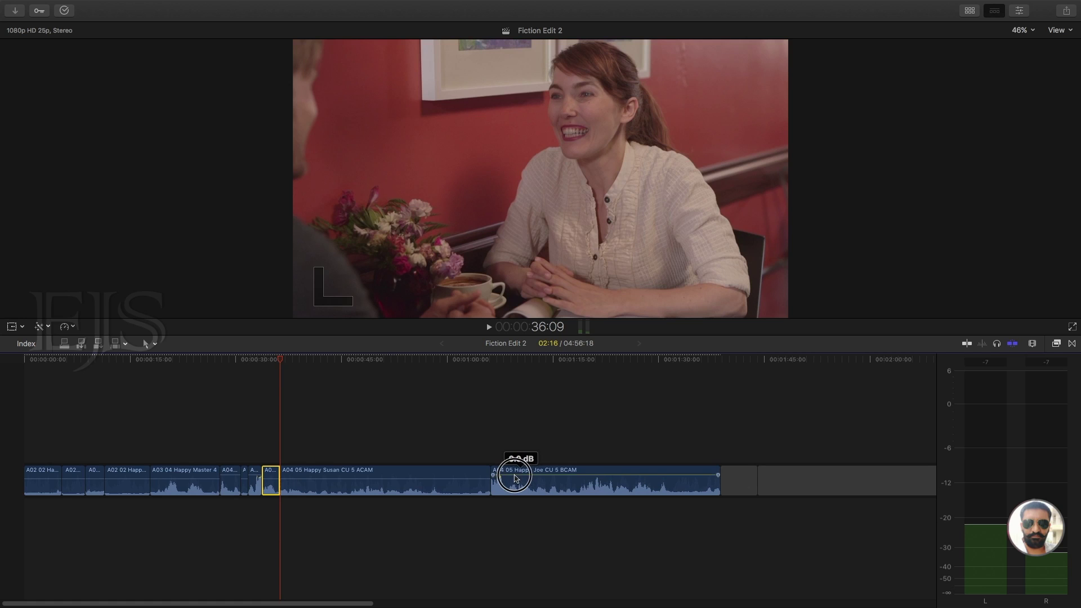
pyautogui.moveTo(526, 482); pyautogui.dragTo(355, 488)
pyautogui.press('super+equal')
pyautogui.press('super+equal')
# Split the last A04 05 Happy Joe CU 5 BCAM clip at 39:01 and delete the part before the cut.
pyautogui.click(293, 394)
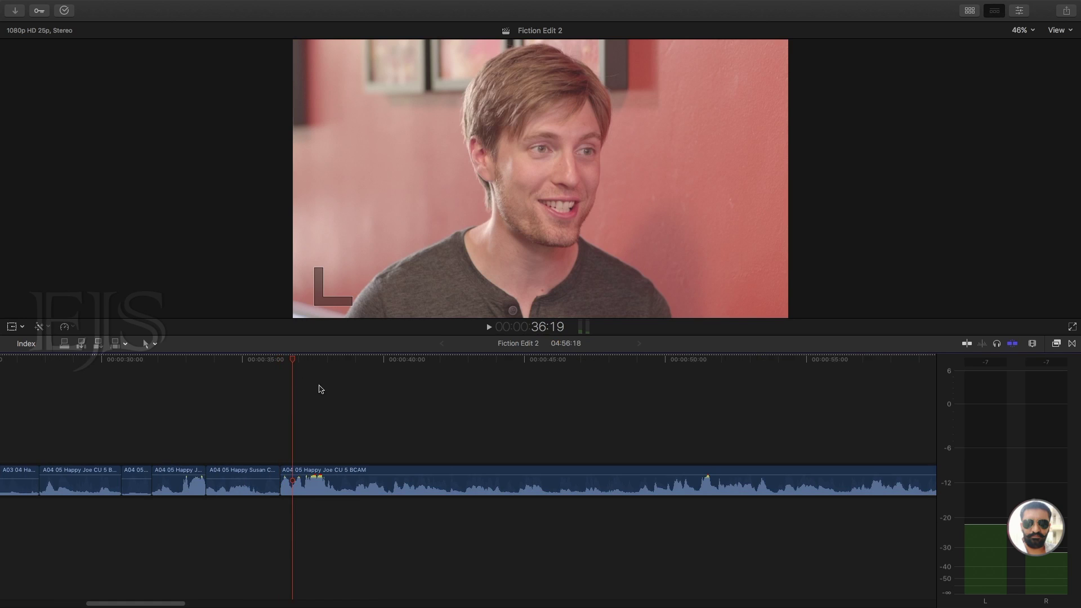
pyautogui.press('space')
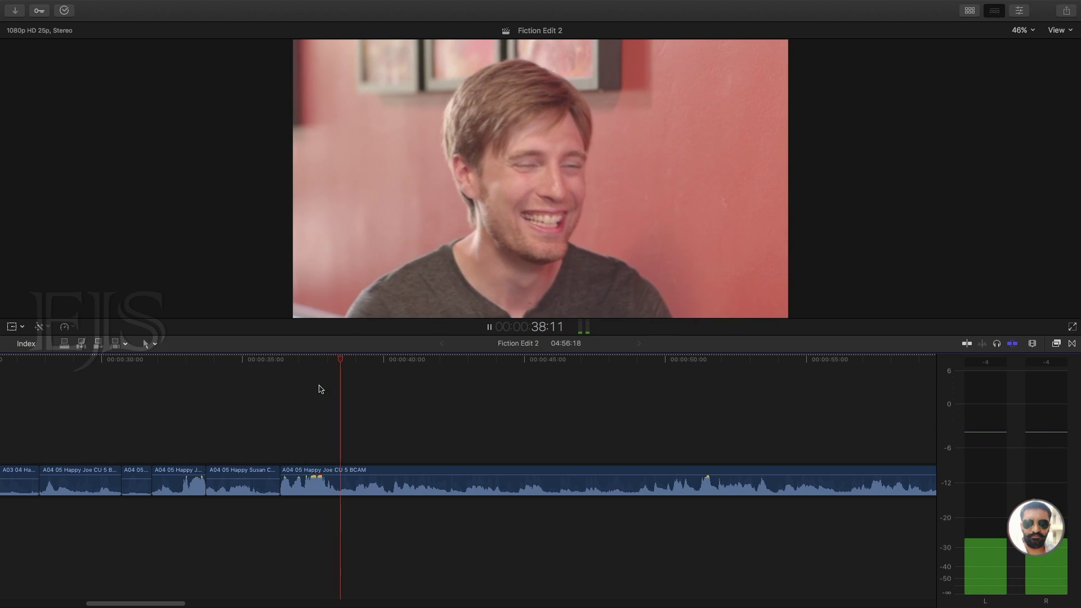
pyautogui.press('space')
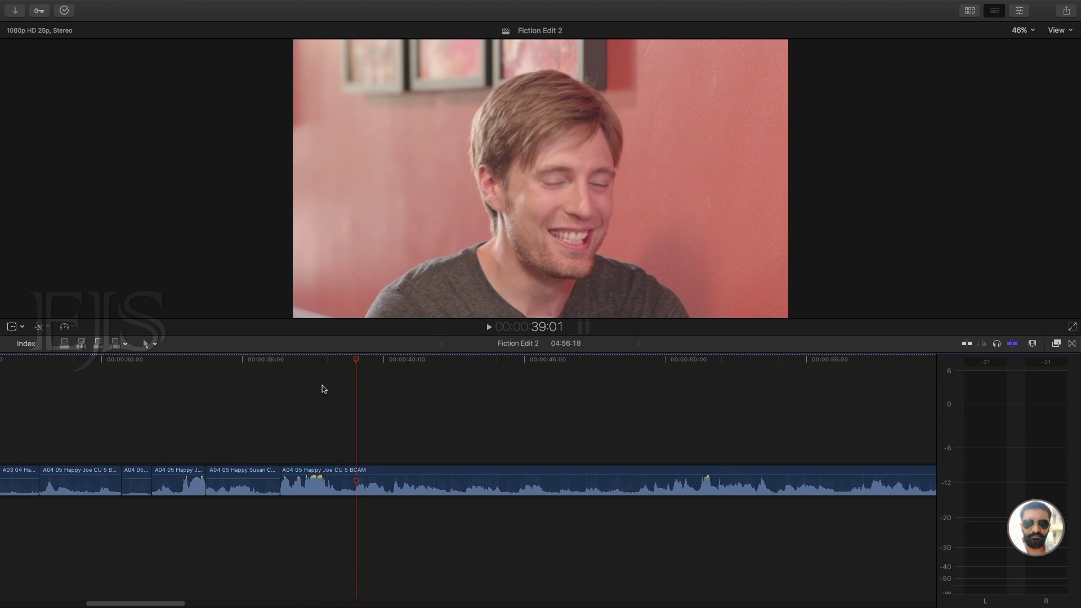
pyautogui.click(355, 490)
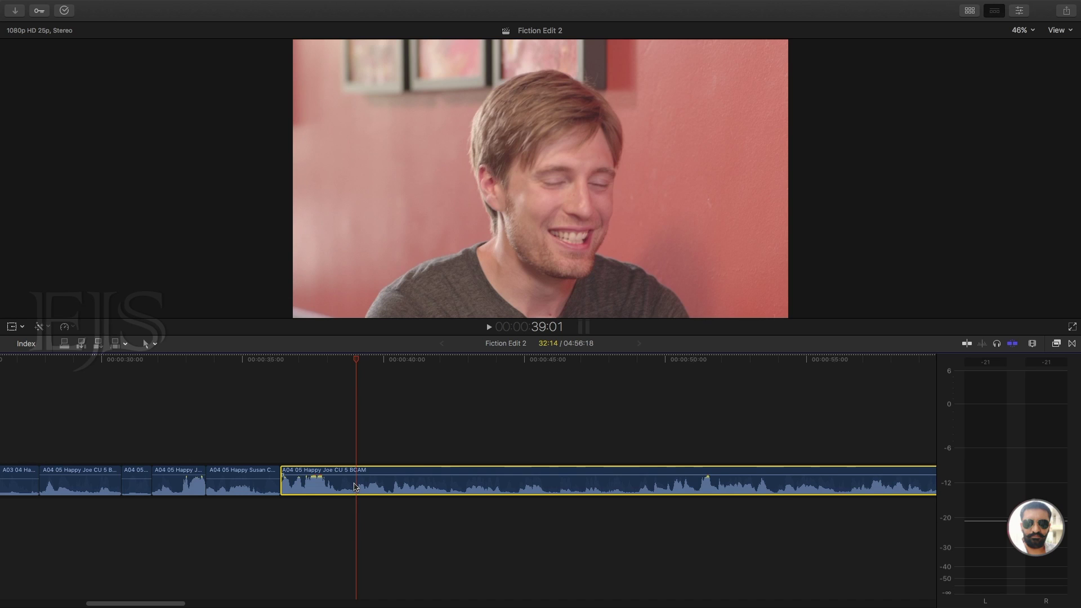
pyautogui.press('super+b')
pyautogui.press('Delete')
# Play back the transition from the Susan close-up into the trimmed Joe close-up to check his line delivery.
pyautogui.click(171, 395)
pyautogui.press('space')
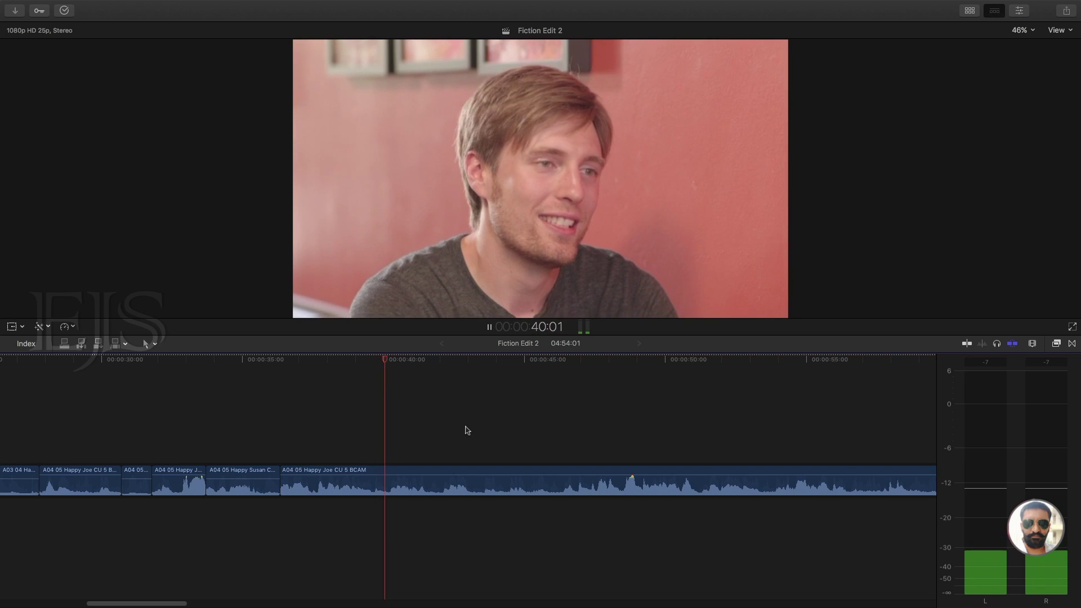
pyautogui.press('space')
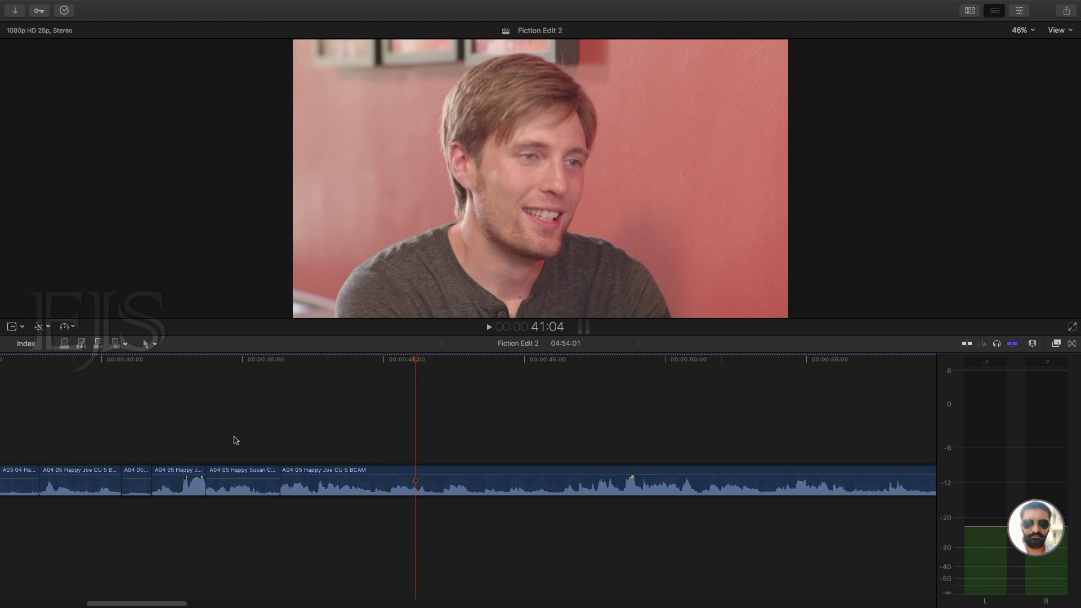
pyautogui.click(281, 360)
pyautogui.press('space')
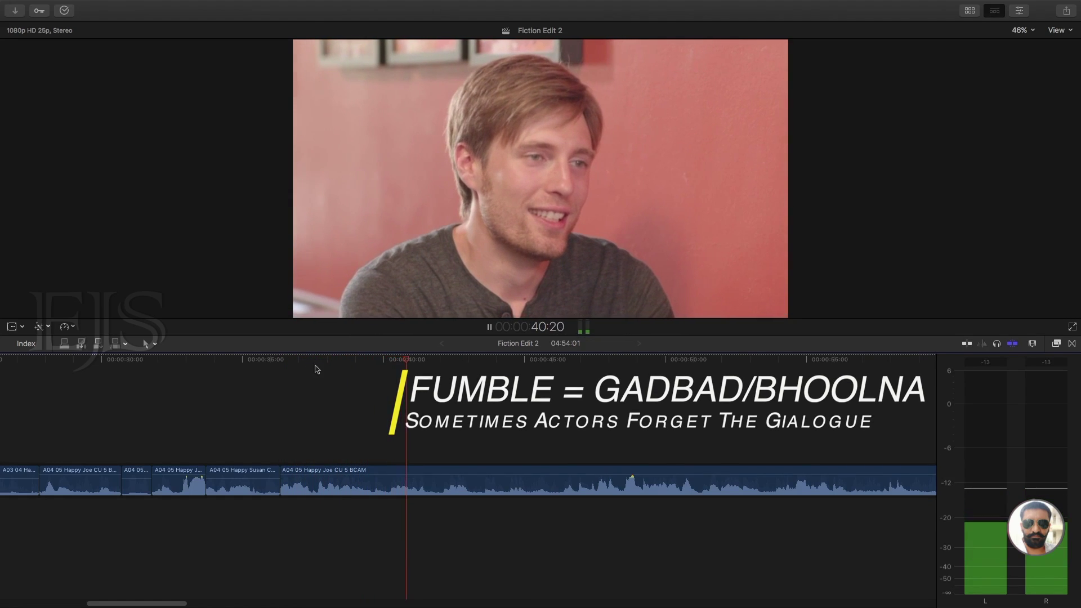
pyautogui.press('space')
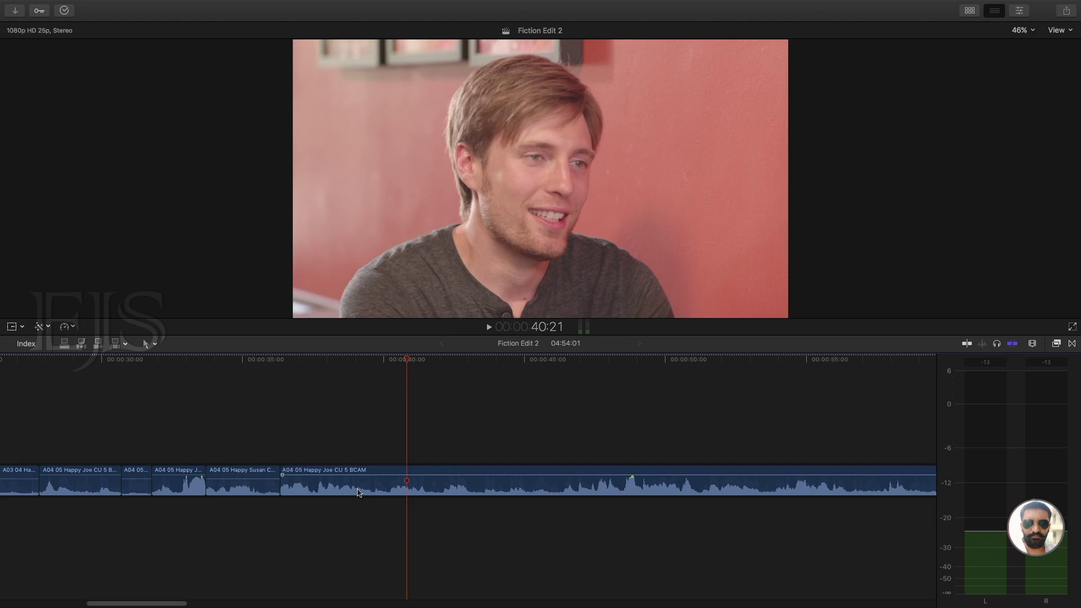
# Show the browser and open the Fiction Edit 1 project in the timeline.
pyautogui.click(970, 11)
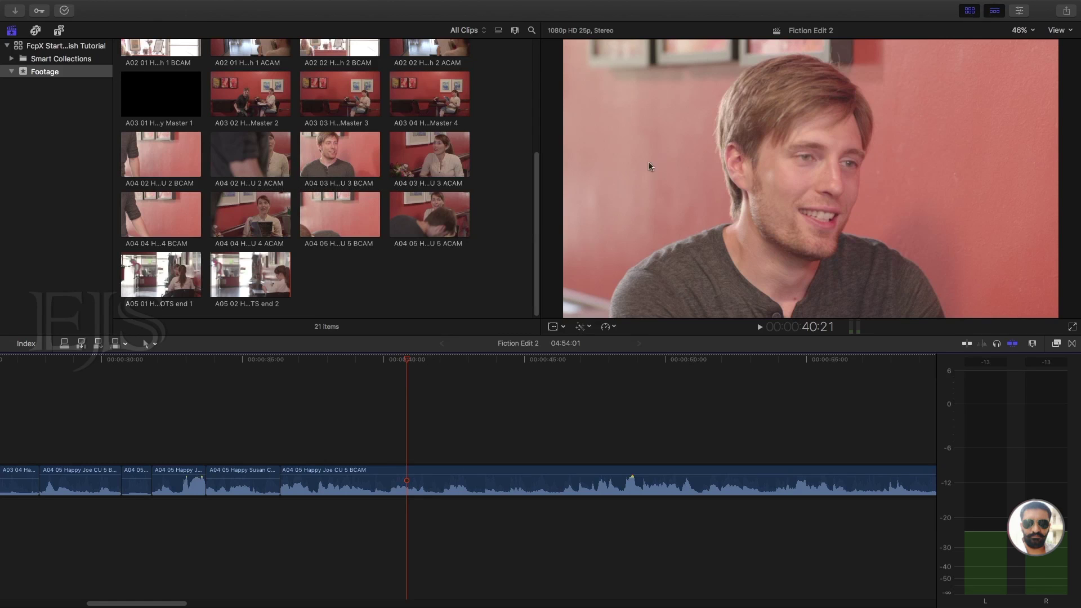
pyautogui.scroll(5, 410, 226)
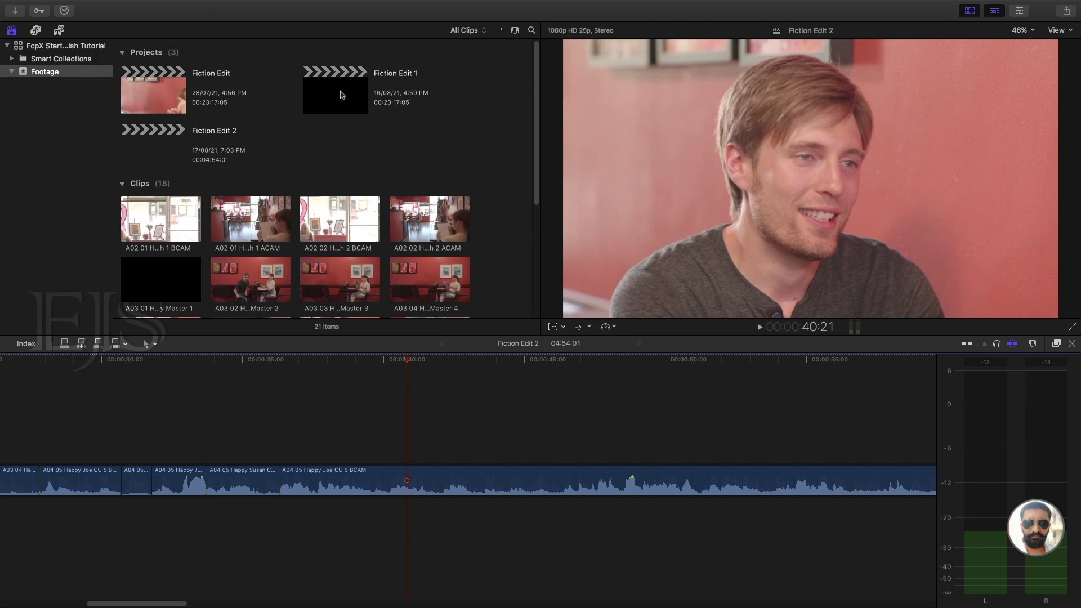
pyautogui.click(340, 96)
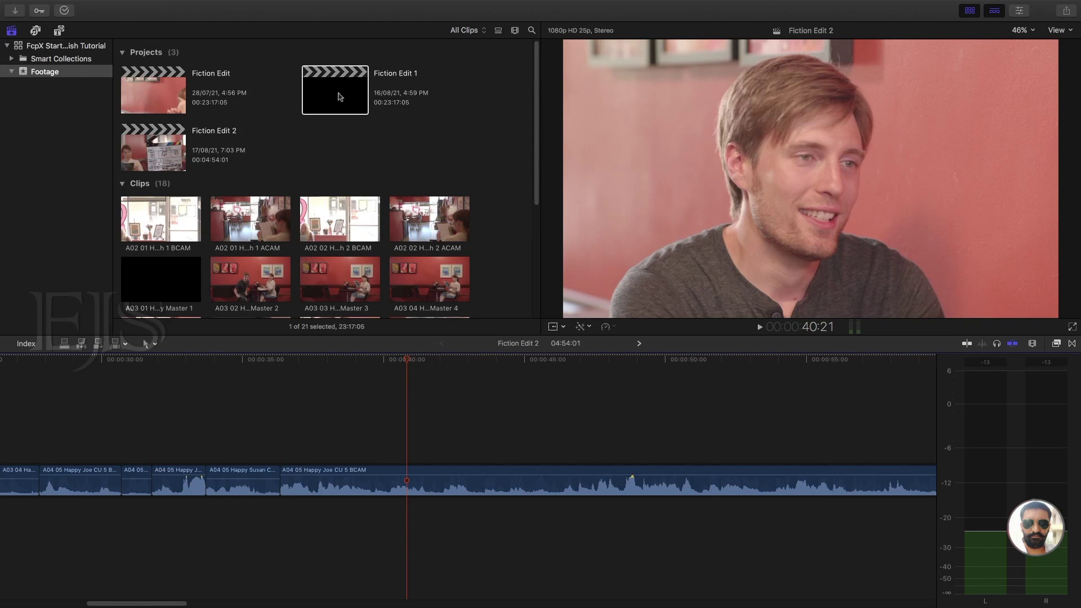
pyautogui.doubleClick(340, 96)
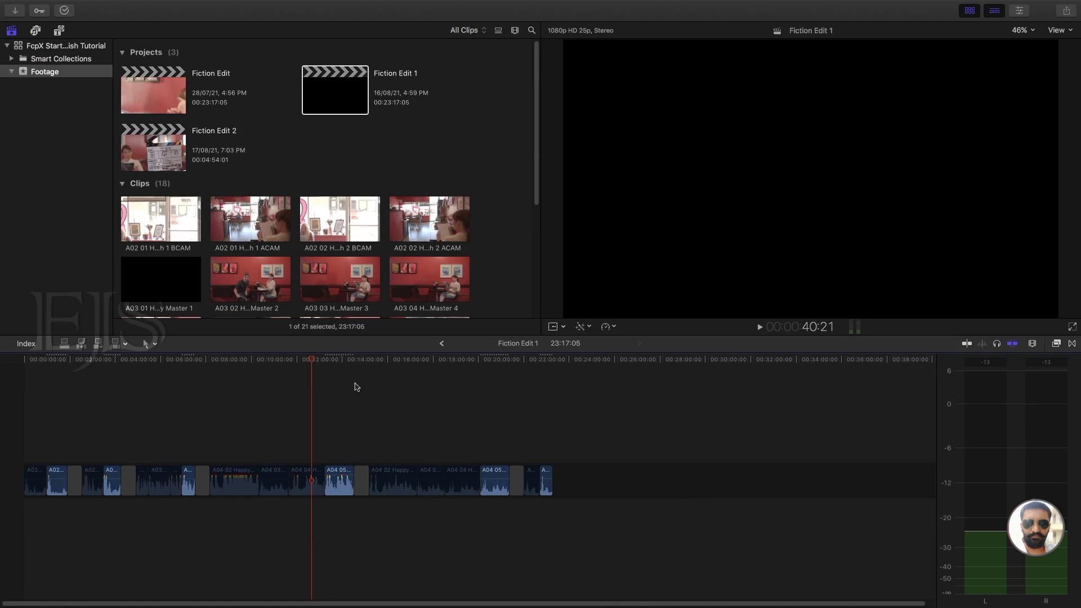
# Enable the disabled A04 04 Happy Joe CU 4 BCAM clip just before the A04 05 Happy Joe CU 5 BCAM clip.
pyautogui.moveTo(336, 361); pyautogui.dragTo(342, 361)
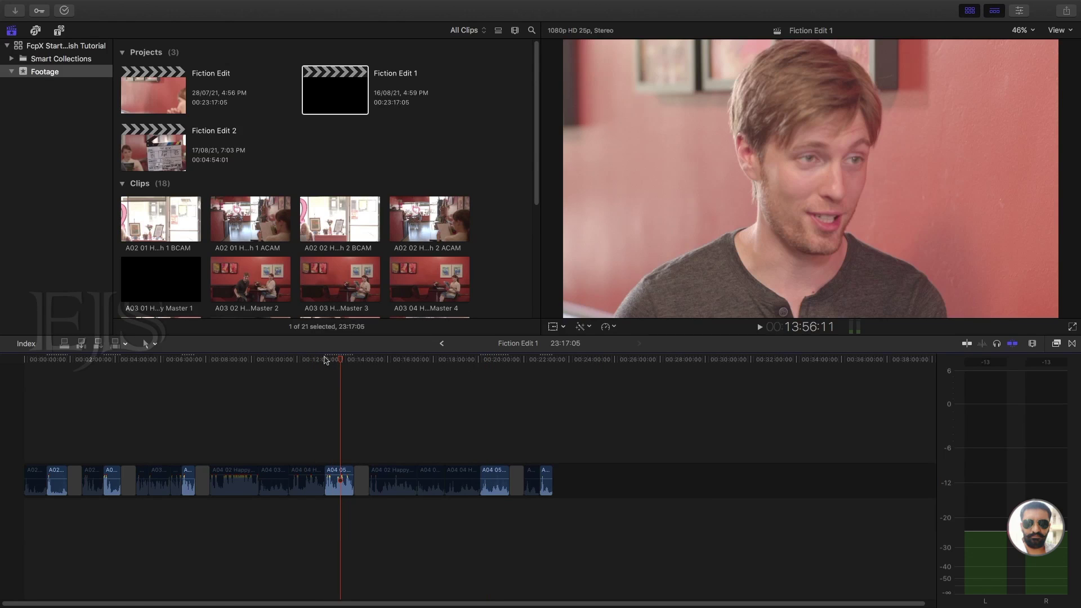
pyautogui.press('super+equal')
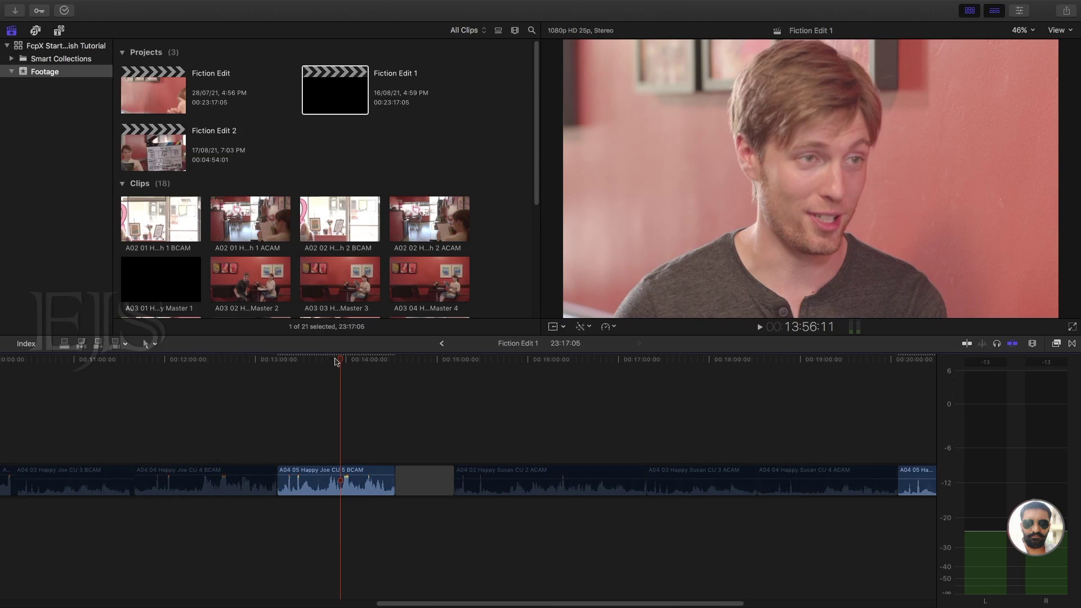
pyautogui.press('h')
pyautogui.moveTo(318, 380); pyautogui.dragTo(512, 376)
pyautogui.moveTo(435, 449); pyautogui.dragTo(451, 475)
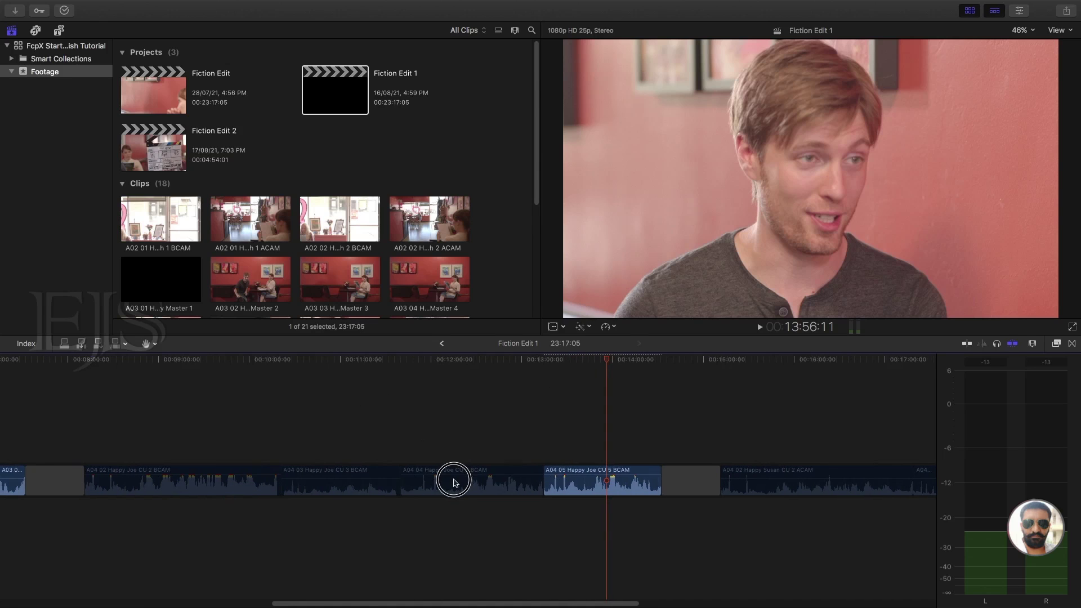
pyautogui.click(458, 488)
pyautogui.rightClick(458, 488)
pyautogui.click(477, 476)
# Play the A04 04 Happy Joe CU 4 BCAM clip from 12:35:07 to look for an alternative take of Joe's line.
pyautogui.click(469, 361)
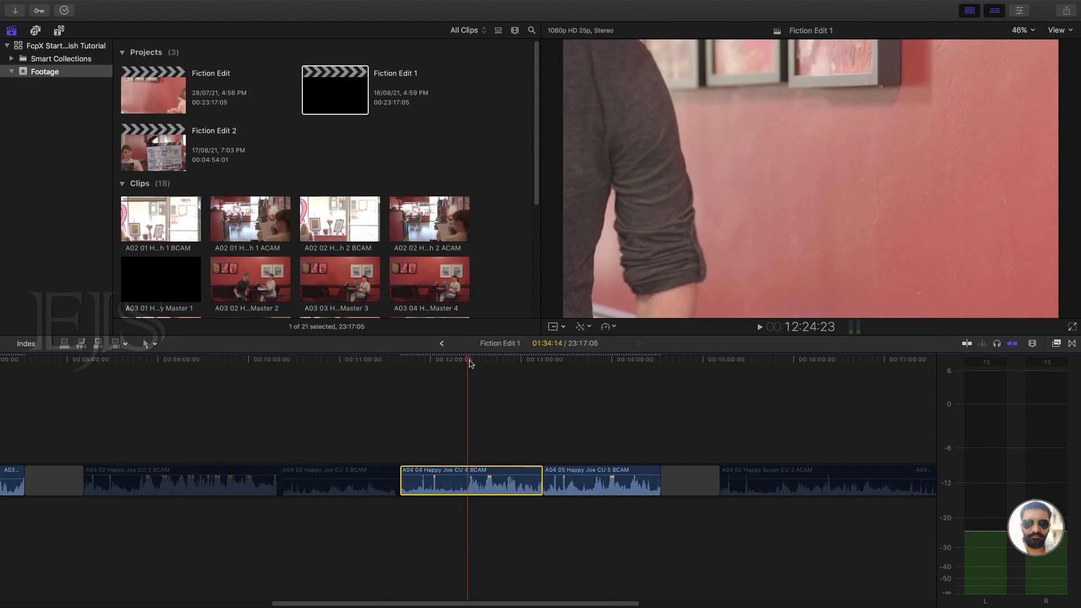
pyautogui.press('super+equal')
pyautogui.press('super+equal')
pyautogui.press('super+equal')
pyautogui.moveTo(508, 366); pyautogui.dragTo(594, 375)
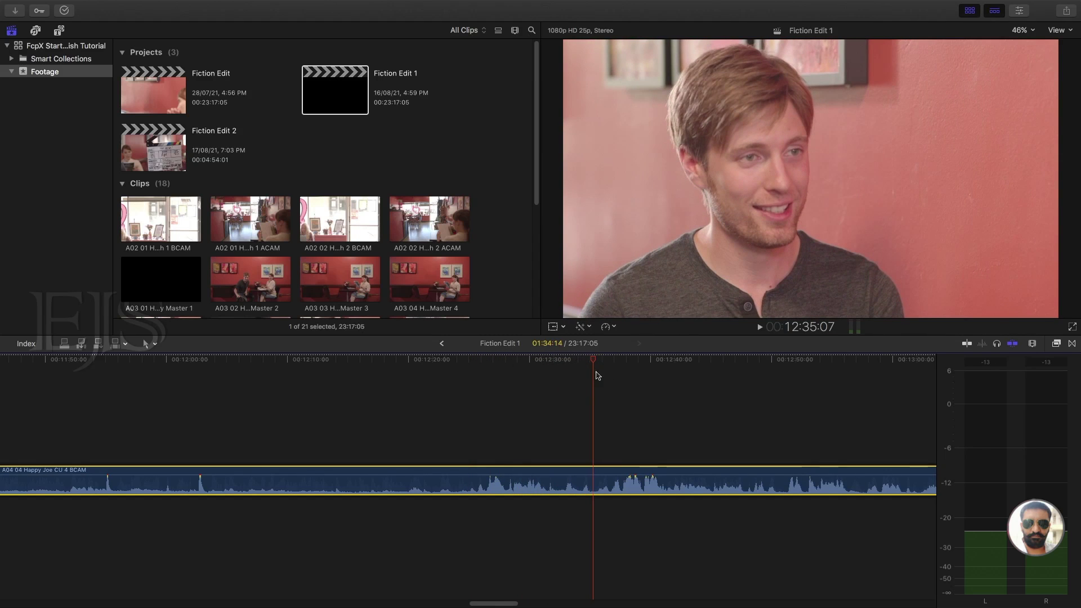
pyautogui.press('space')
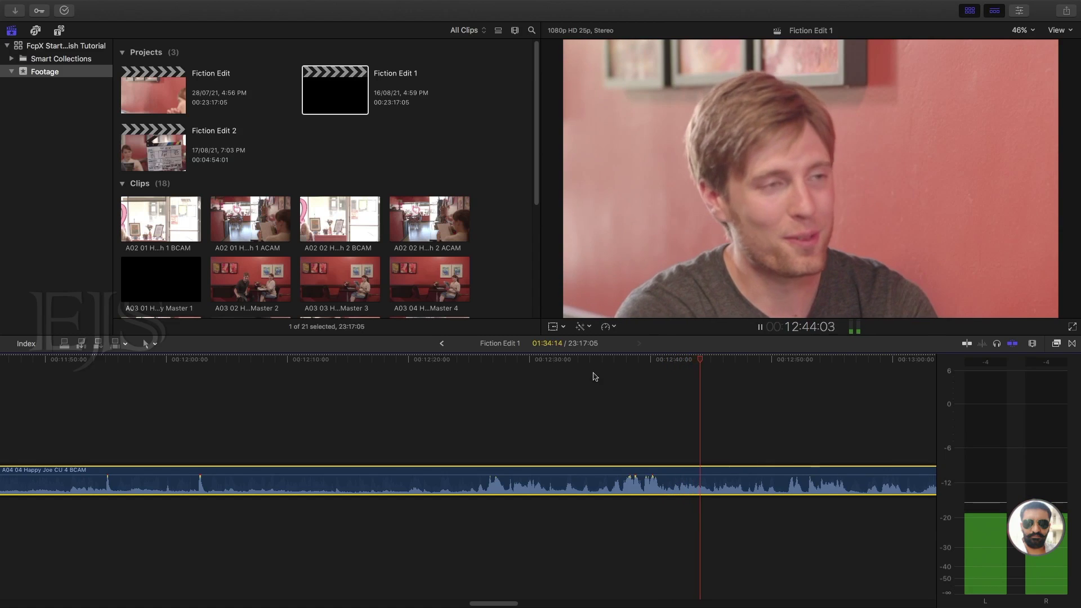
pyautogui.press('space')
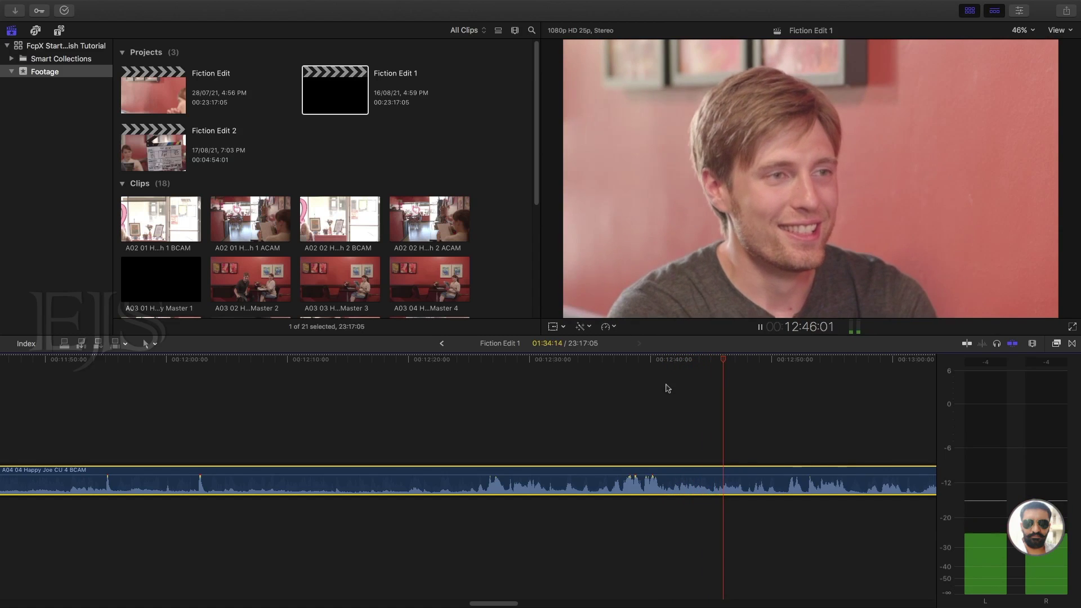
# Locate the start of Joe's line and split the A04 04 Happy Joe CU 4 BCAM clip at 12:42:00.
pyautogui.press('super+equal')
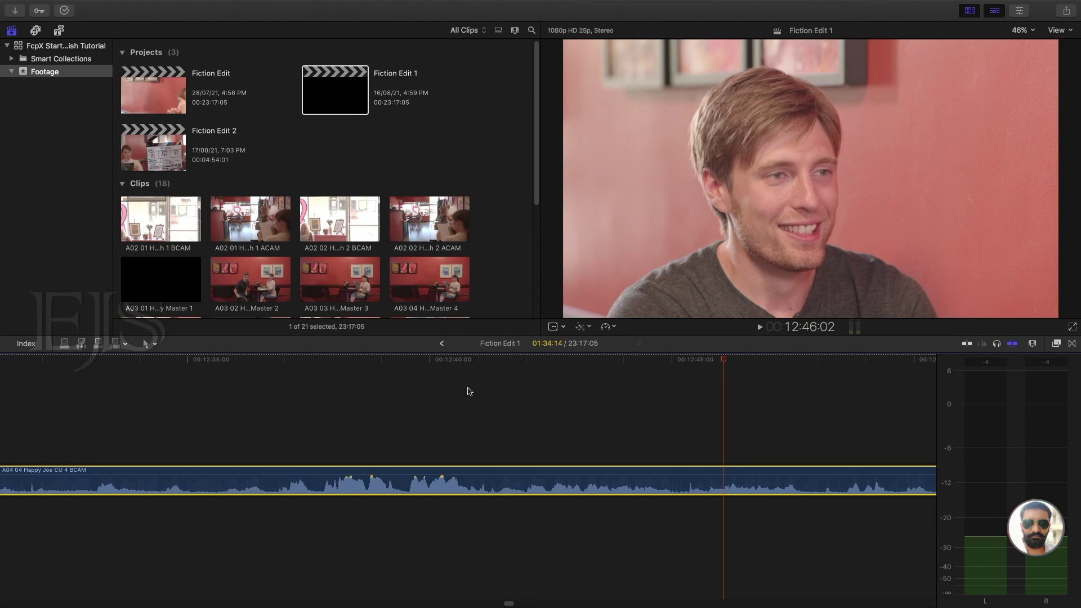
pyautogui.click(471, 390)
pyautogui.press('space')
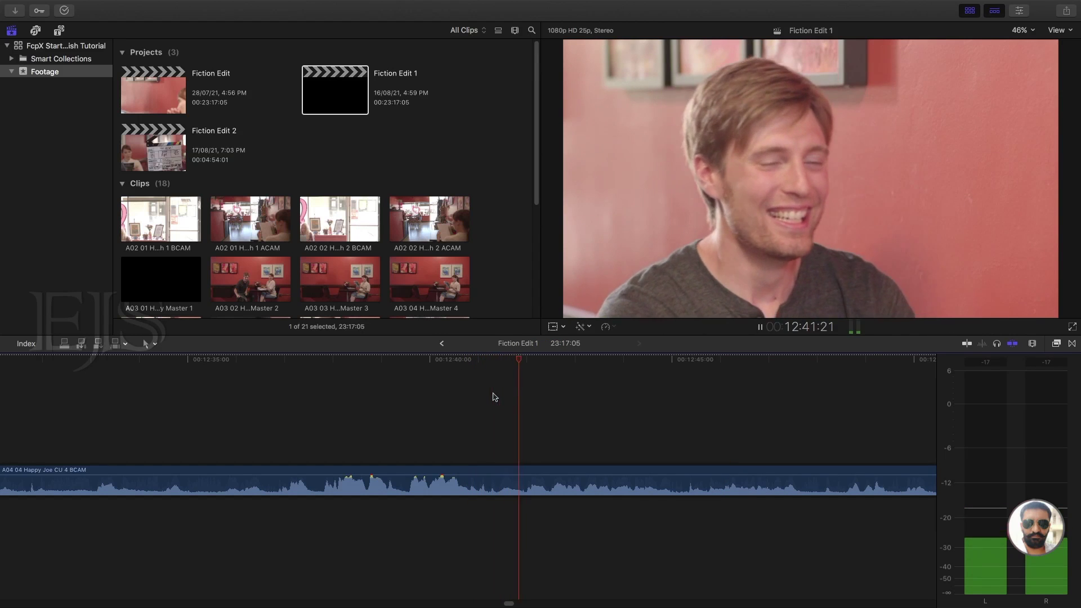
pyautogui.press('space')
pyautogui.moveTo(543, 361); pyautogui.dragTo(528, 361)
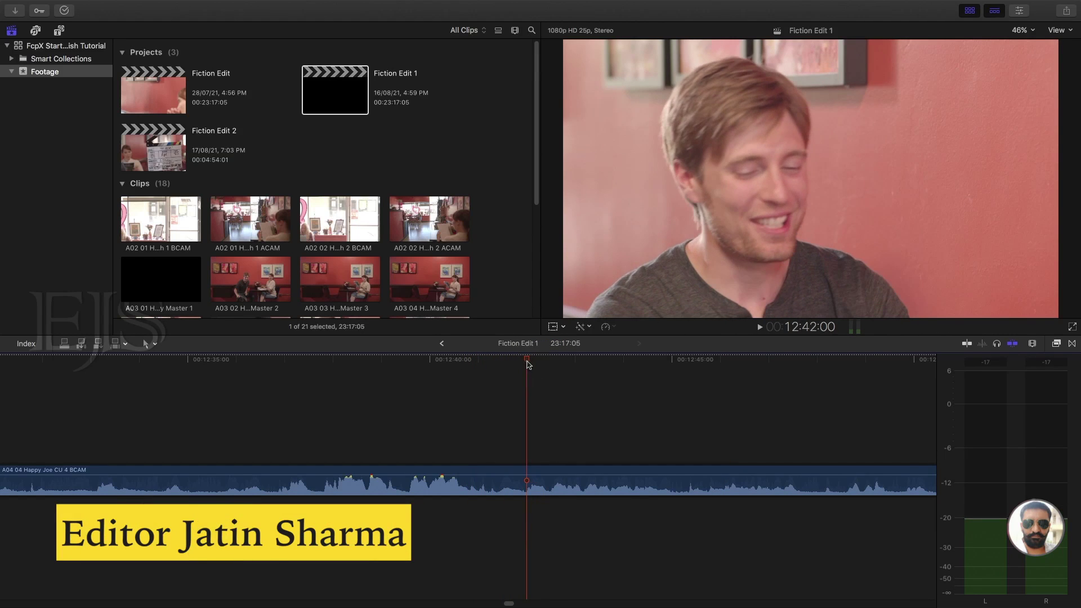
pyautogui.click(548, 470)
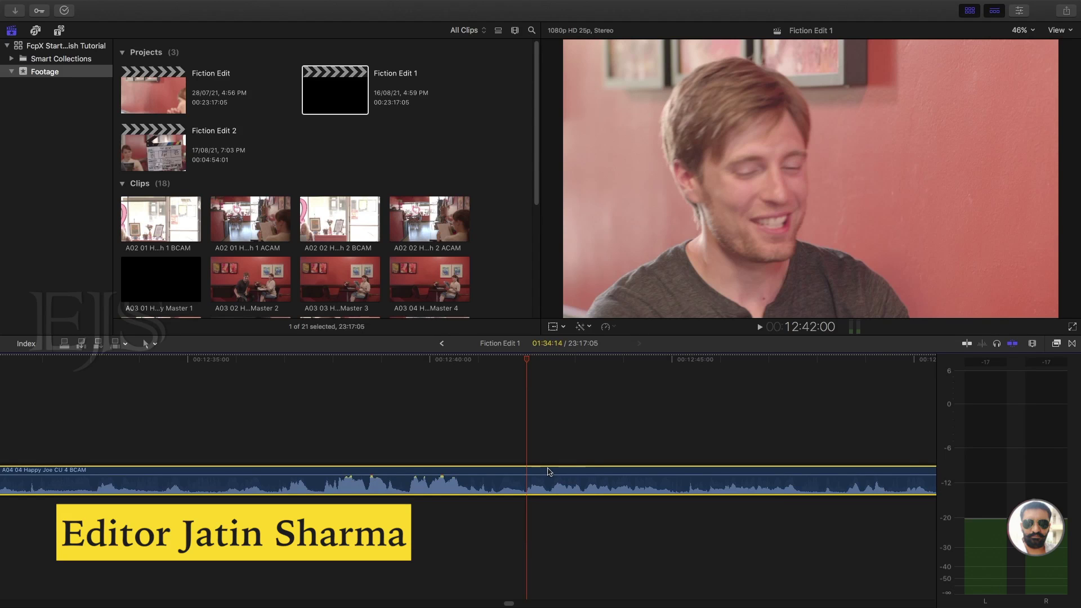
pyautogui.press('super+b')
# Play to the end of Joe's line and split the A04 04 Happy Joe CU 4 BCAM clip at 12:45:08.
pyautogui.press('space')
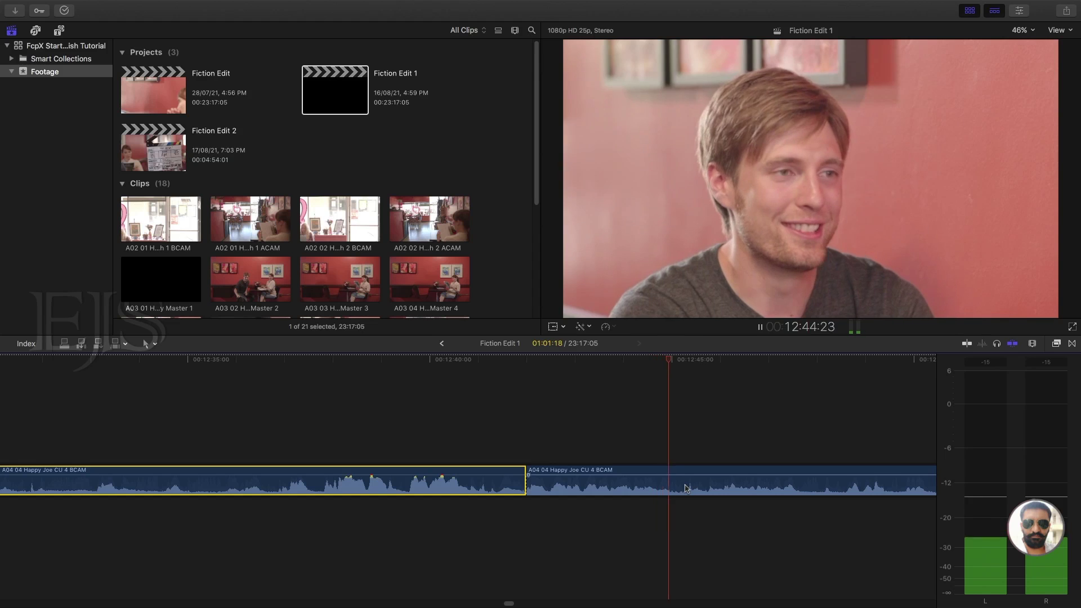
pyautogui.press('space')
pyautogui.moveTo(707, 362)
pyautogui.mouseDown()
pyautogui.moveTo(691, 362)
pyautogui.moveTo(729, 362)
pyautogui.moveTo(691, 364)
pyautogui.mouseUp()
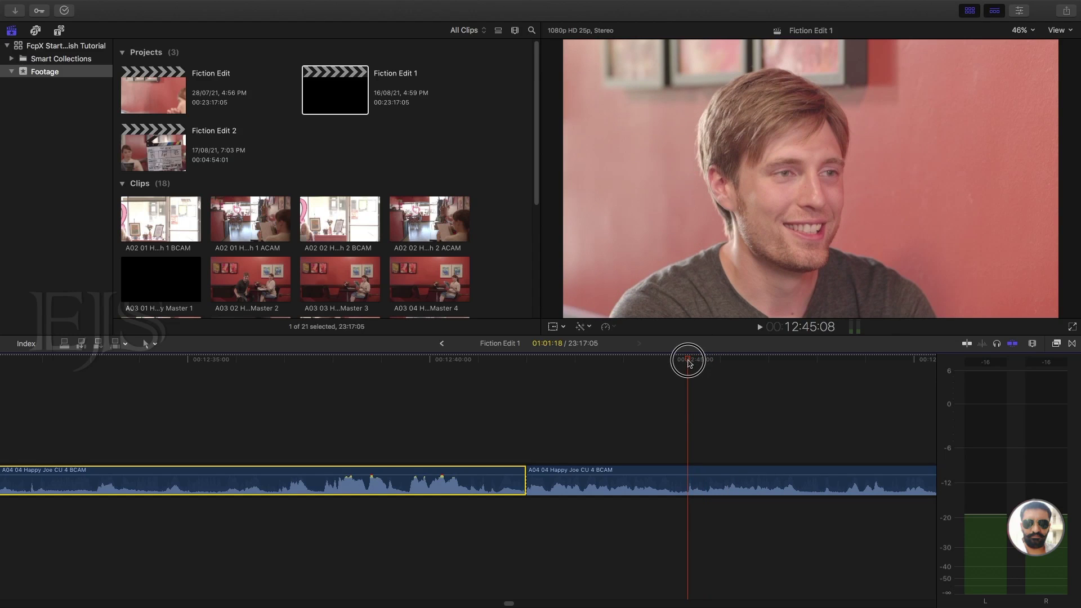
pyautogui.click(676, 470)
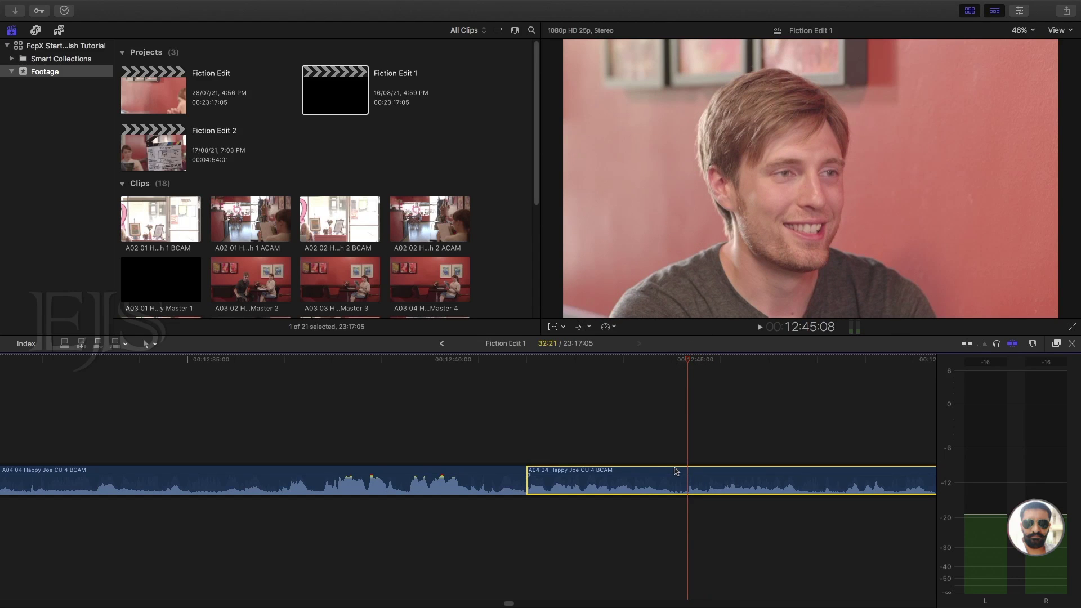
pyautogui.press('super+b')
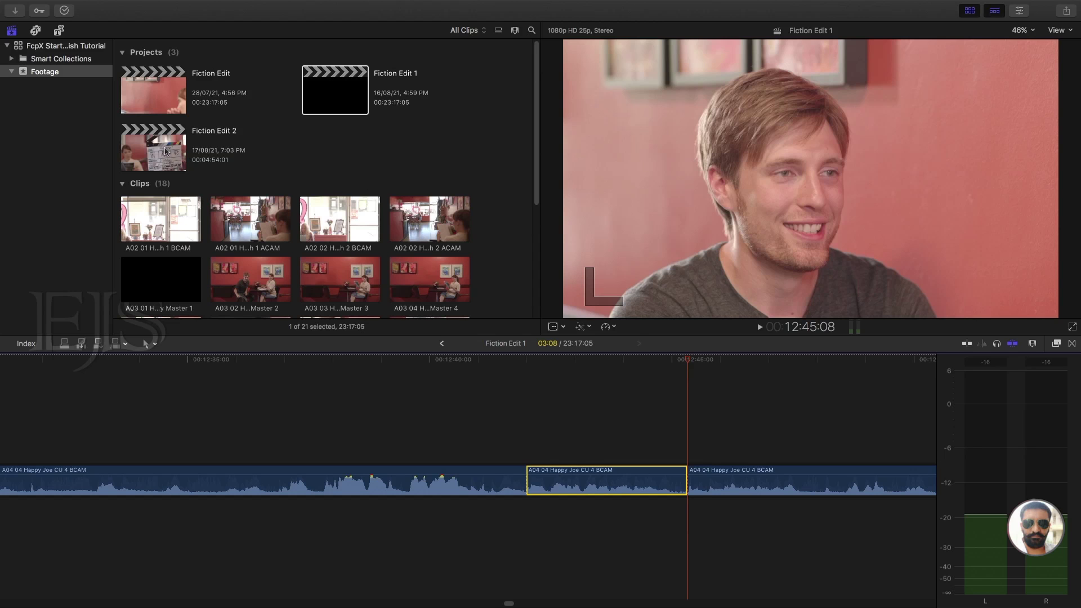
# Reopen Fiction Edit 2 and paste the copied A04 04 Happy Joe CU 4 BCAM segment at 36:09, directly behind the Susan close-up.
pyautogui.doubleClick(165, 151)
pyautogui.click(226, 360)
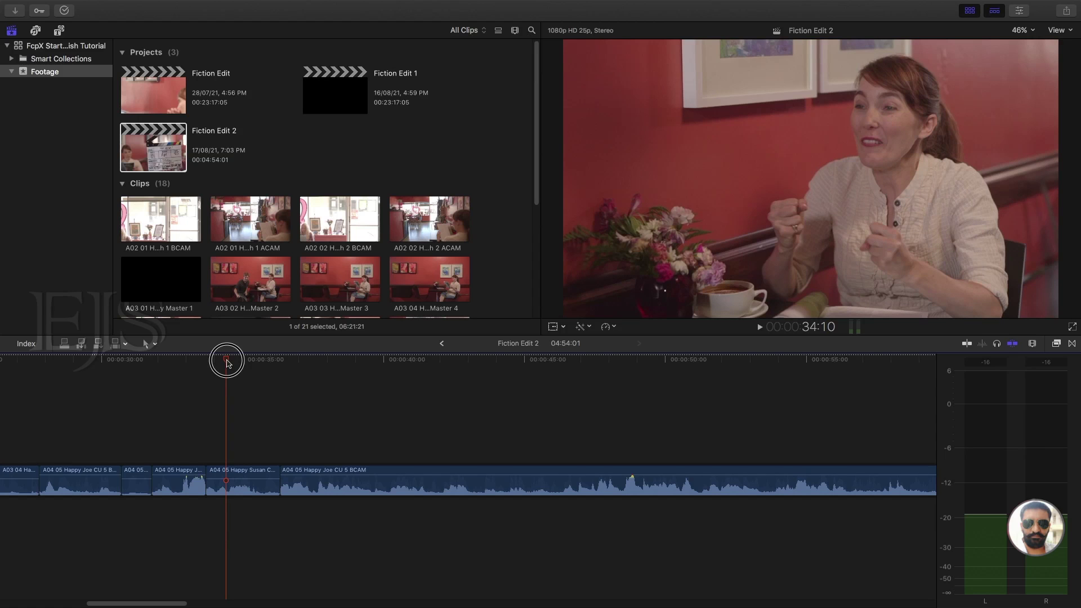
pyautogui.press('space')
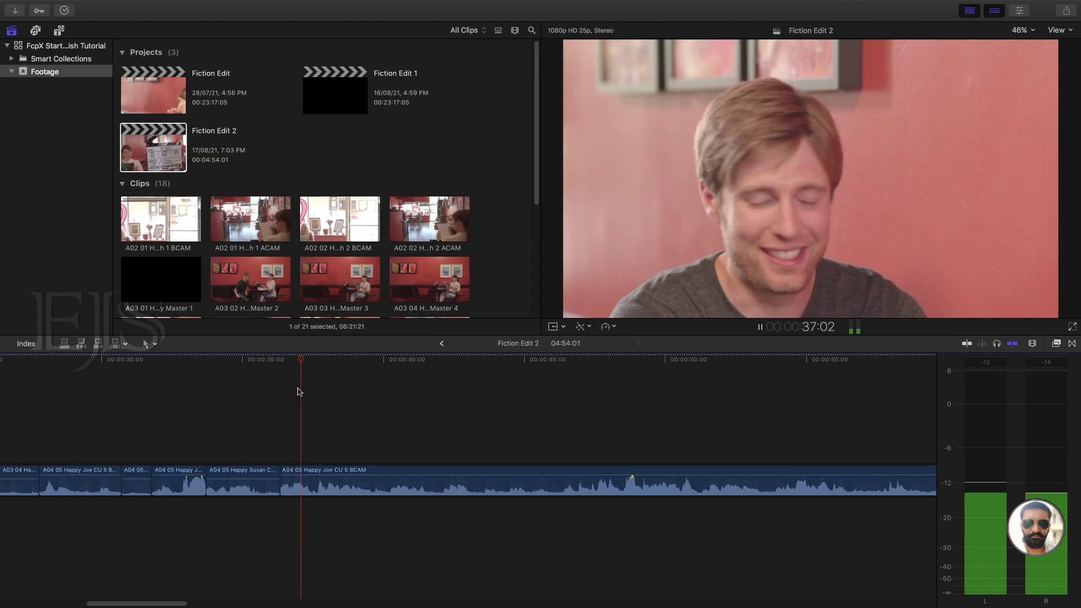
pyautogui.click(287, 359)
pyautogui.press('l')
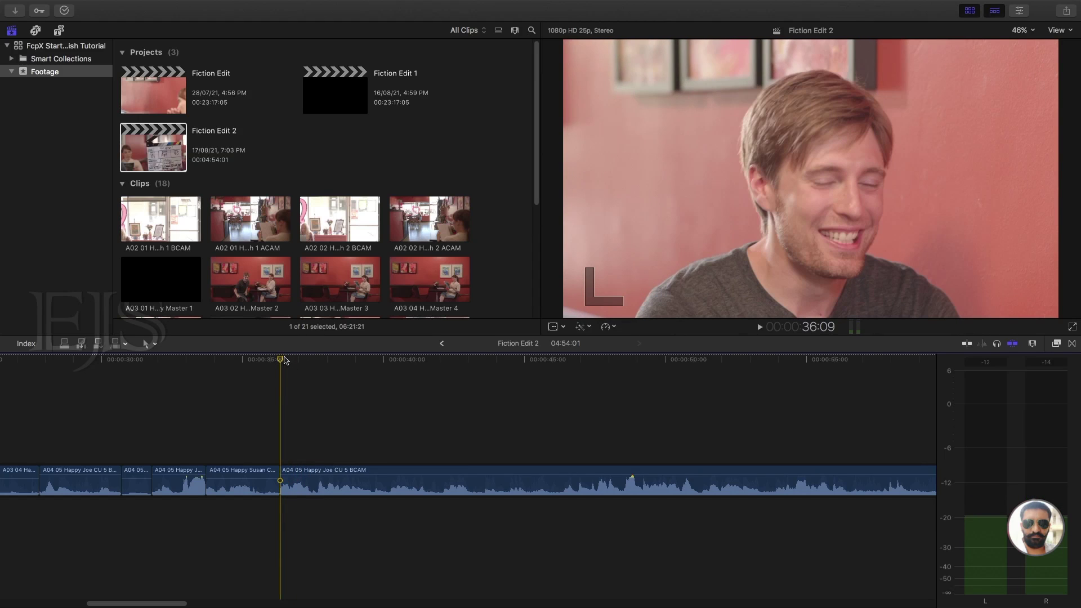
pyautogui.press('super+v')
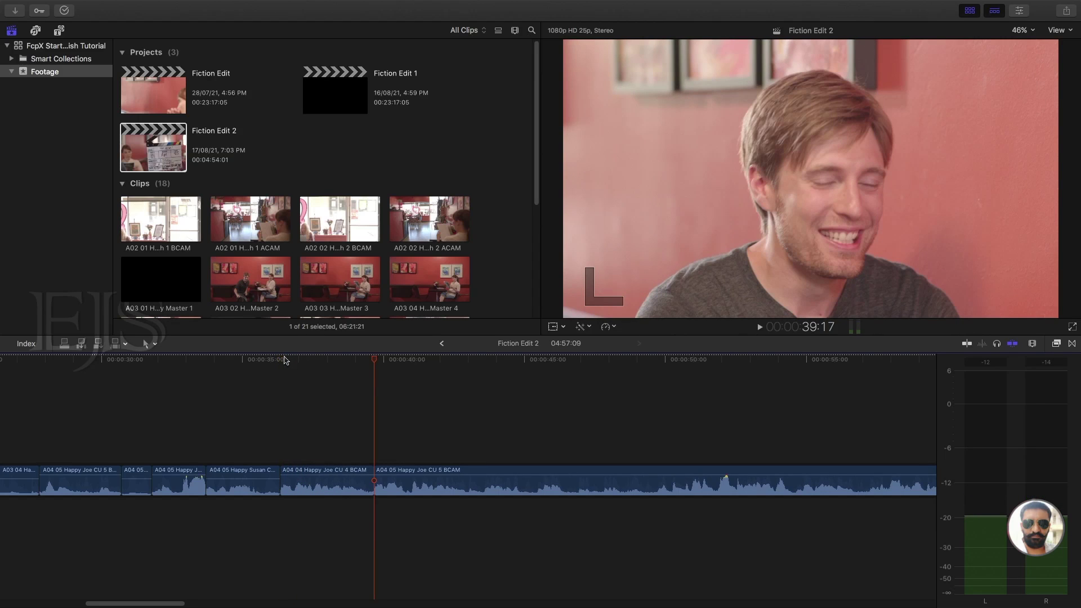
# Review the inserted take, split the following A04 05 Happy Joe CU 5 BCAM clip at 43:00 and delete the part before the cut.
pyautogui.click(241, 373)
pyautogui.press('space')
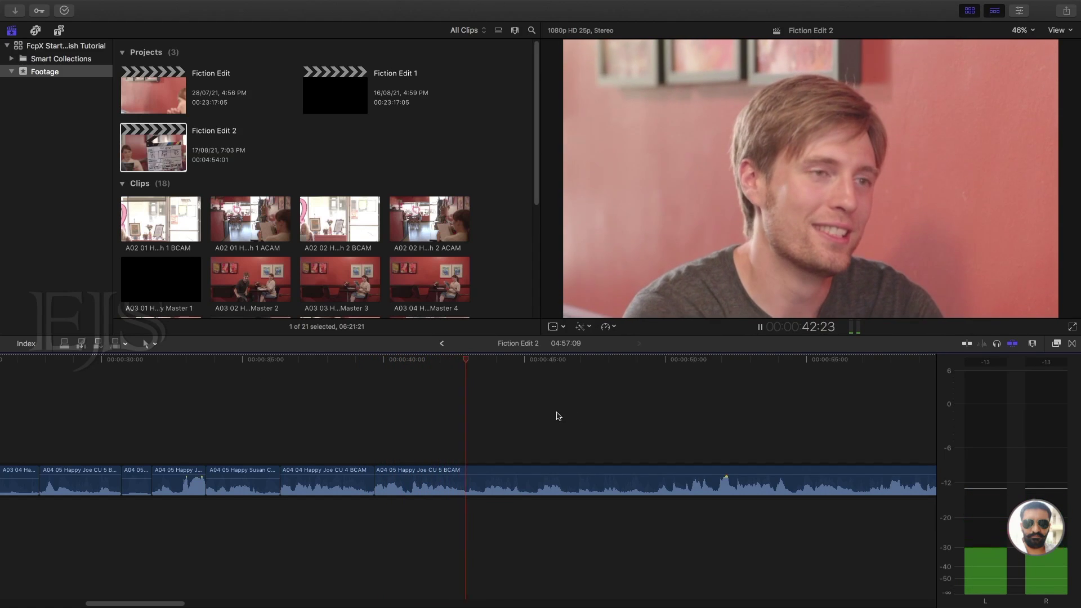
pyautogui.press('space')
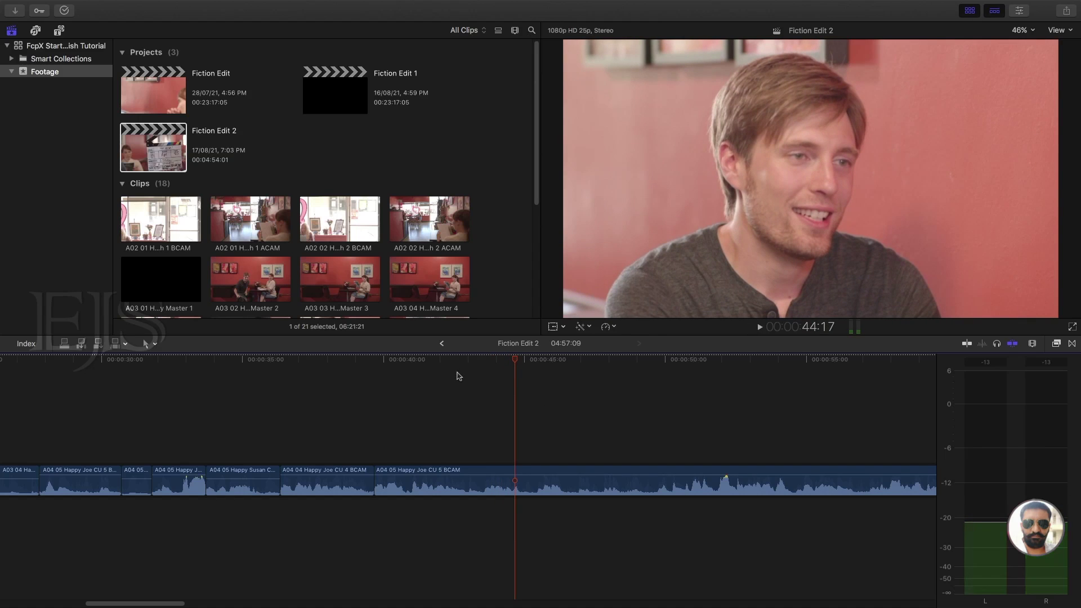
pyautogui.moveTo(462, 364); pyautogui.dragTo(467, 362)
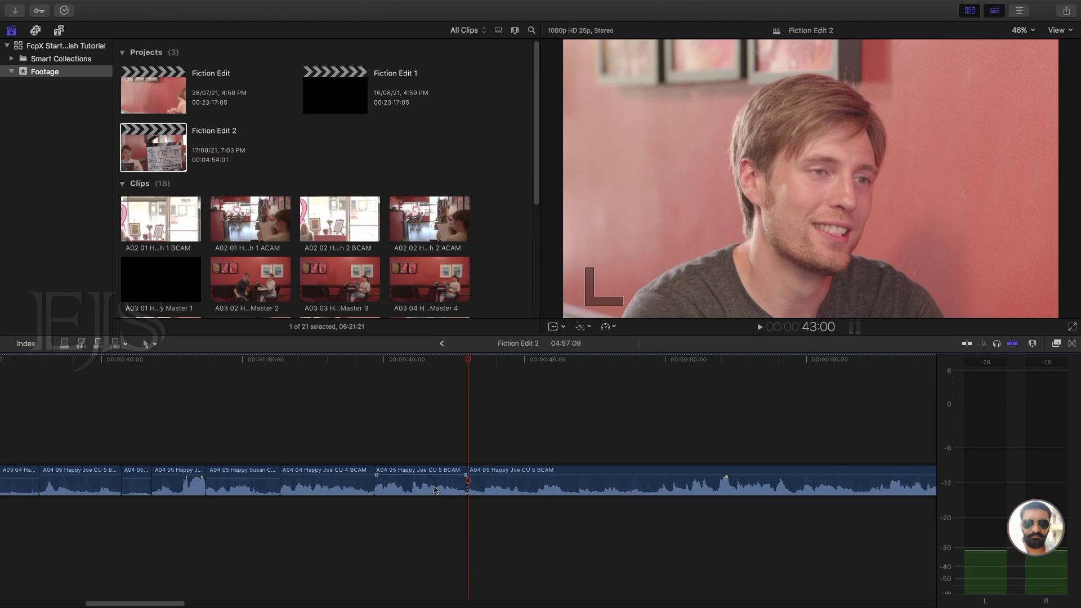
pyautogui.press('Delete')
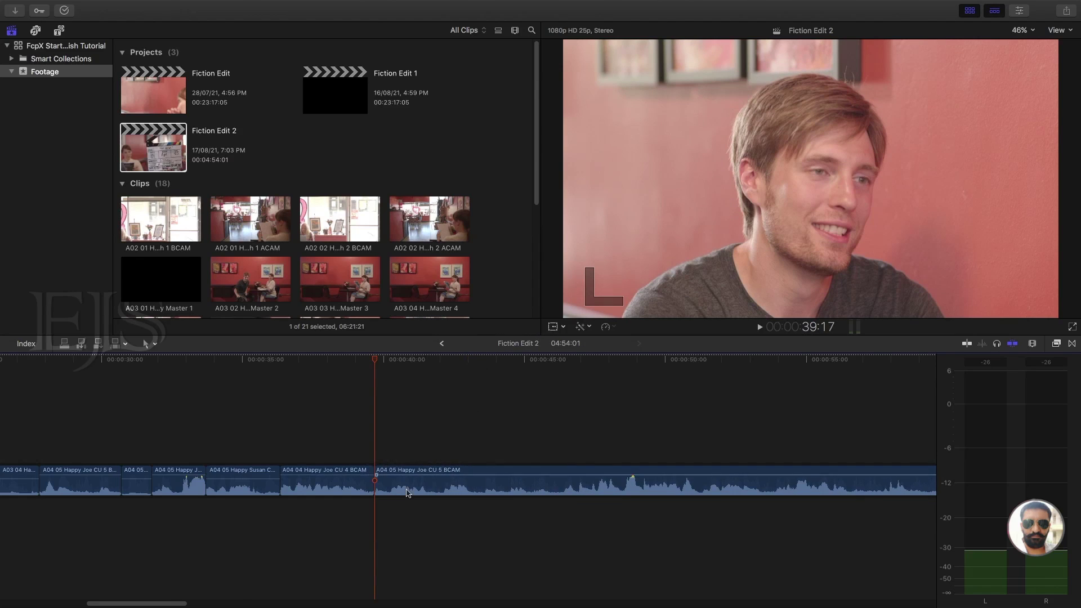
# Move the next A04 05 Happy Susan CU 5 ACAM clip to 39:17, directly behind the A04 04 Happy Joe CU 4 BCAM clip.
pyautogui.press('super+minus')
pyautogui.moveTo(802, 491); pyautogui.dragTo(430, 488)
pyautogui.press('super+equal')
# Play the inserted Susan clip to find the start of her line, split it at 43:01 and delete the part before the cut.
pyautogui.click(352, 388)
pyautogui.press('space')
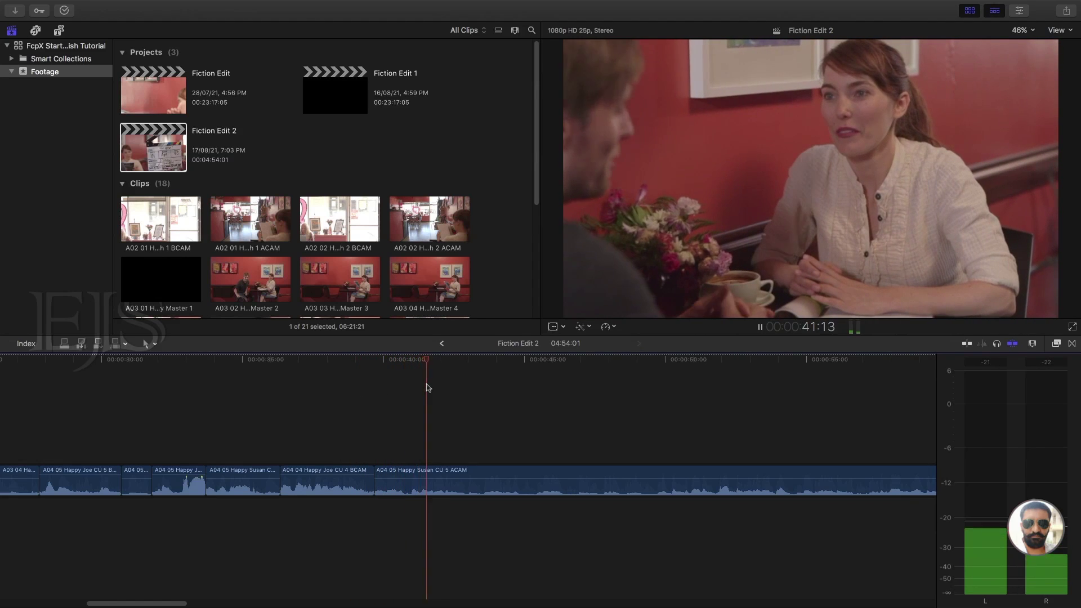
pyautogui.press('space')
pyautogui.click(473, 359)
pyautogui.moveTo(473, 359); pyautogui.dragTo(468, 359)
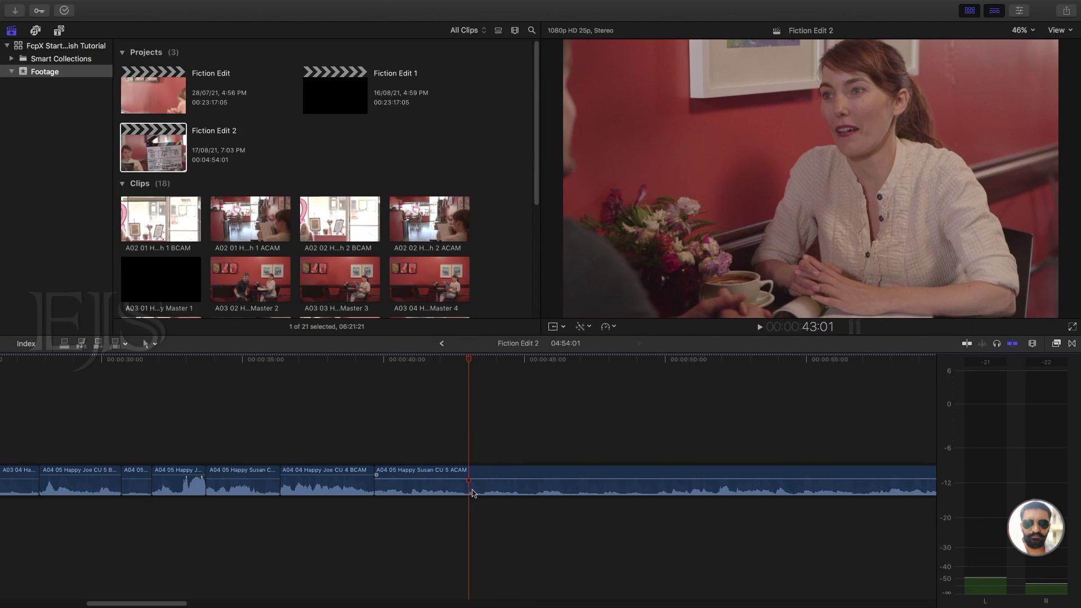
pyautogui.press('super+b')
pyautogui.click(443, 491)
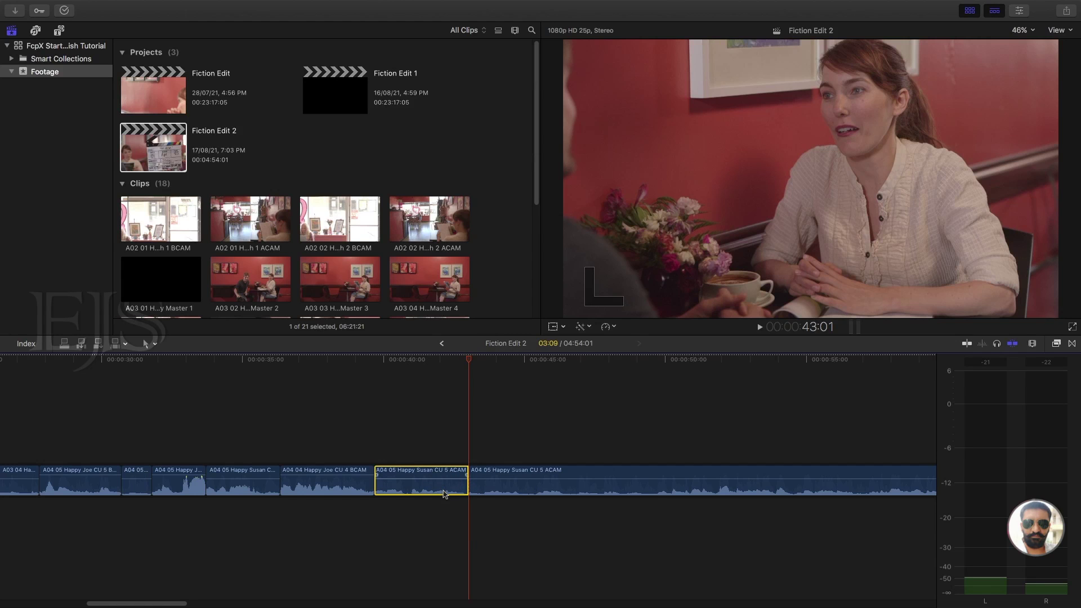
pyautogui.press('BackSpace')
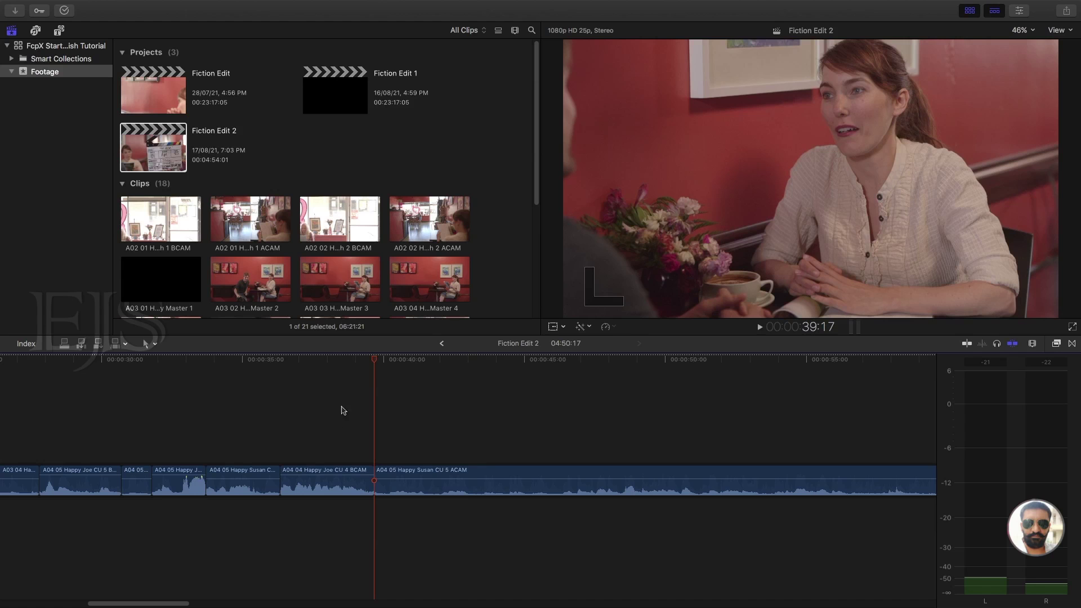
# Play to the end of Susan's line and split the A04 05 Happy Susan CU 5 ACAM clip at 43:13.
pyautogui.click(331, 407)
pyautogui.press('space')
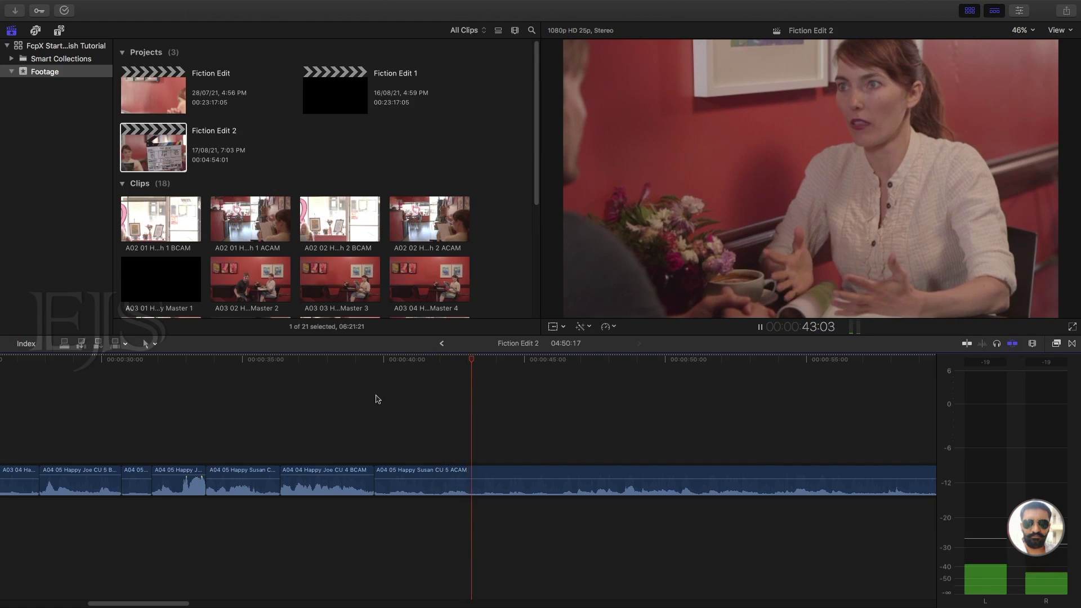
pyautogui.press('space')
pyautogui.moveTo(500, 359); pyautogui.dragTo(483, 360)
pyautogui.click(498, 491)
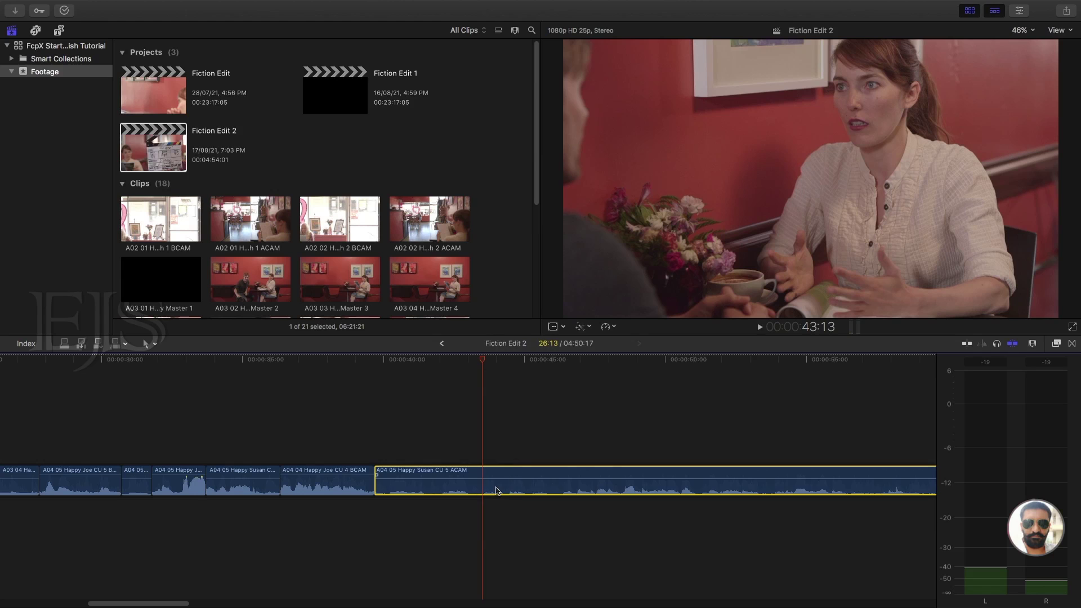
pyautogui.press('super+b')
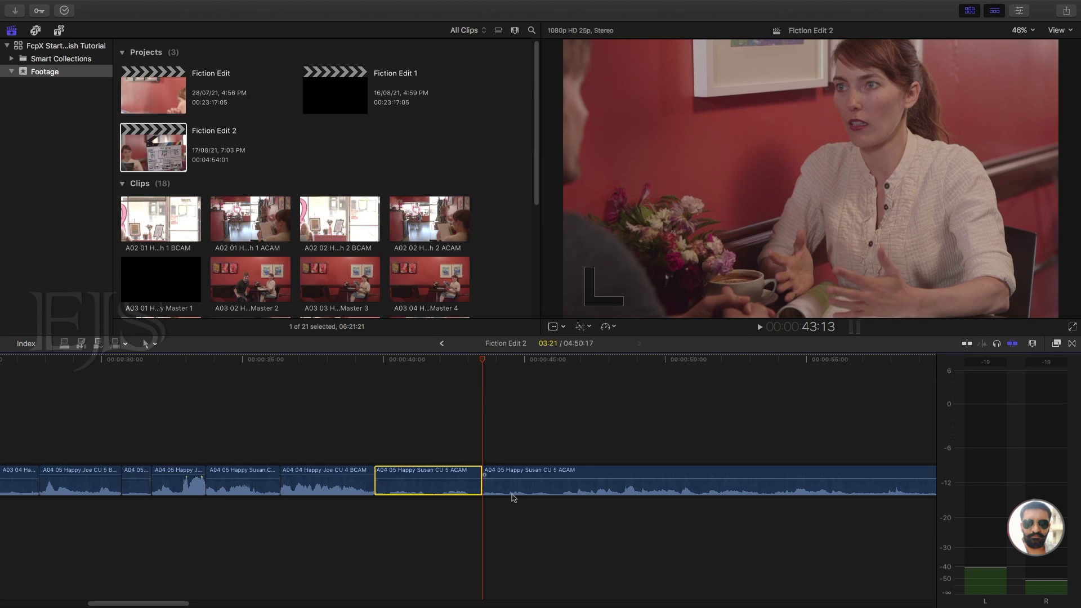
# Move the following A04 05 Happy Joe CU 5 BCAM clip directly behind the Susan cut at 43:13.
pyautogui.press('super+minus')
pyautogui.moveTo(799, 485); pyautogui.dragTo(519, 493)
pyautogui.click(488, 402)
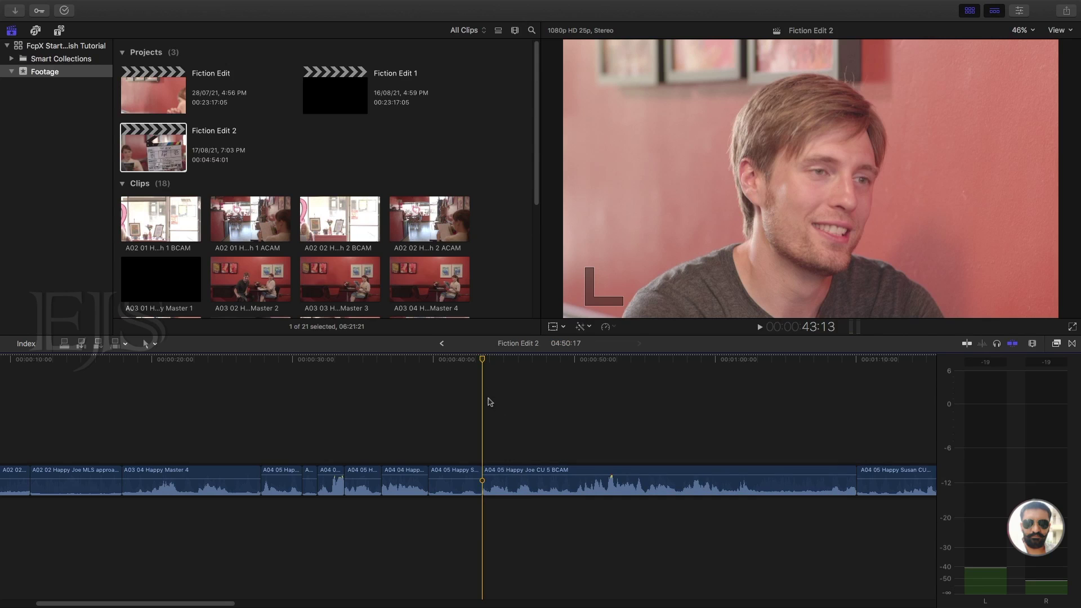
# Locate the start of Joe's line, split his close-up at 47:10 and delete the part before the cut.
pyautogui.press('space')
pyautogui.press('super+equal')
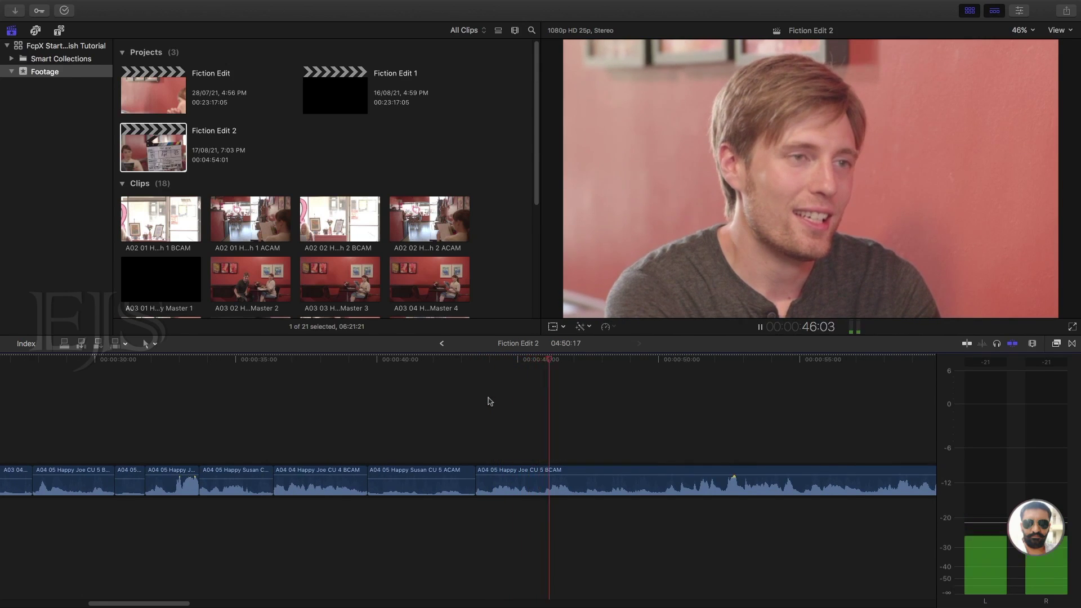
pyautogui.press('space')
pyautogui.moveTo(597, 360); pyautogui.dragTo(586, 361)
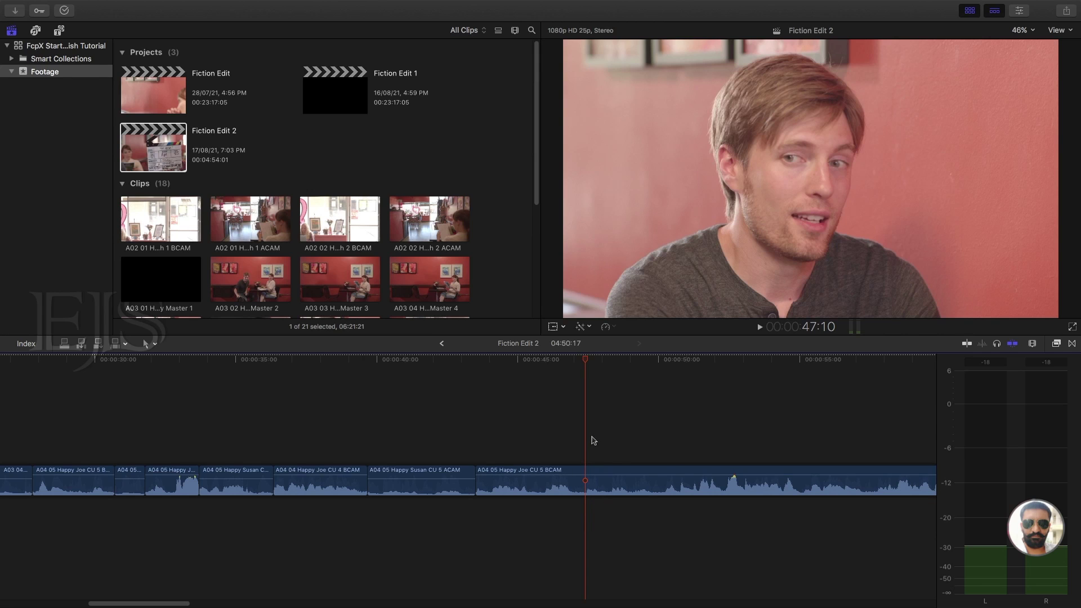
pyautogui.click(558, 489)
pyautogui.press('Delete')
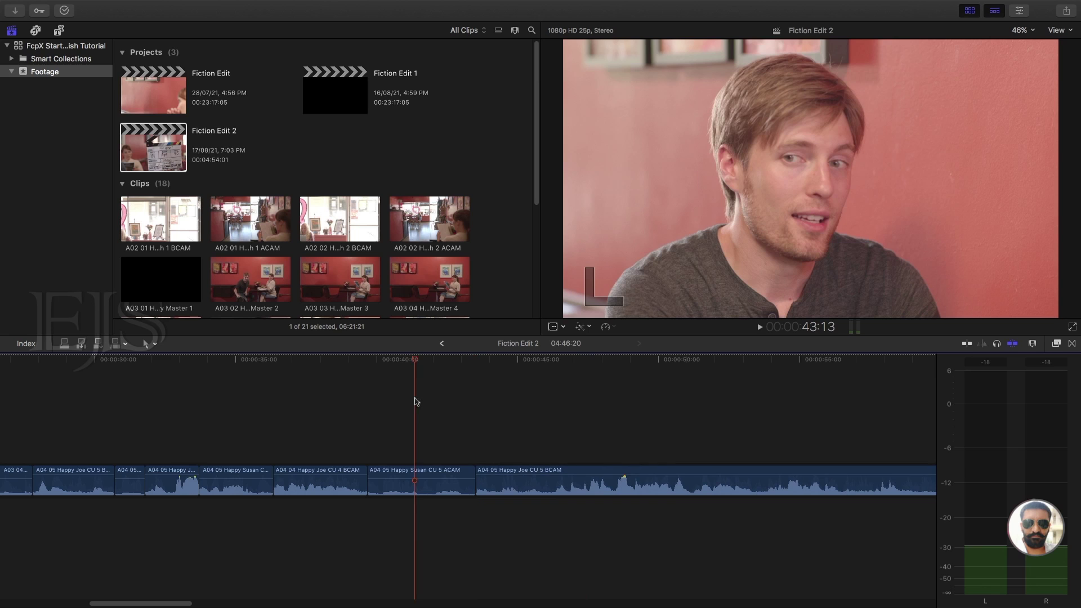
# Play to the end of Joe's line, split his clip at 46:08 and move the next A04 05 Happy Susan CU 5 ACAM clip behind the cut.
pyautogui.press('space')
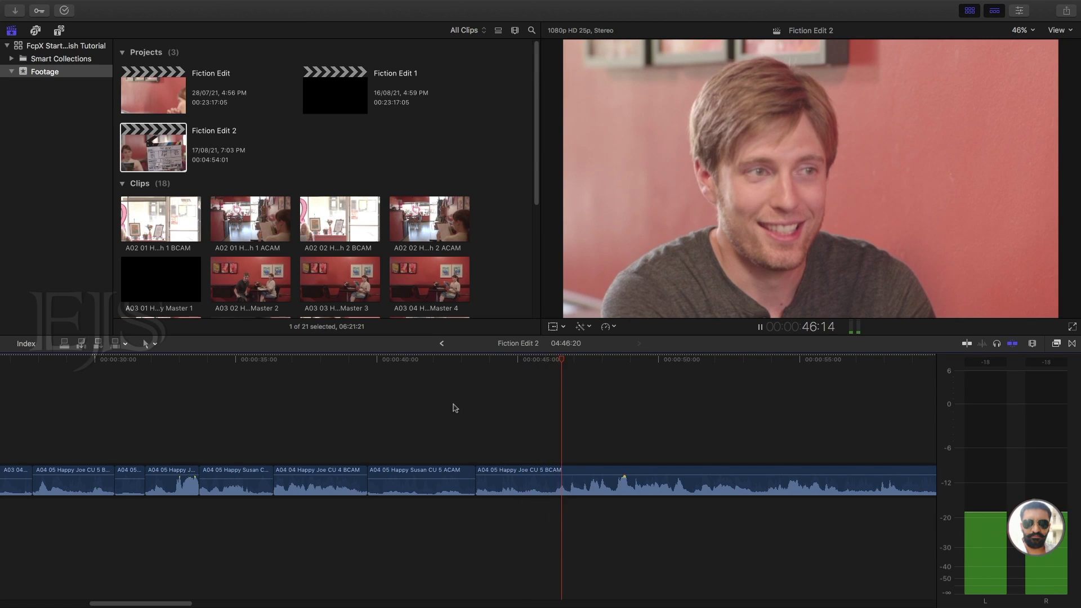
pyautogui.press('space')
pyautogui.moveTo(570, 362); pyautogui.dragTo(556, 361)
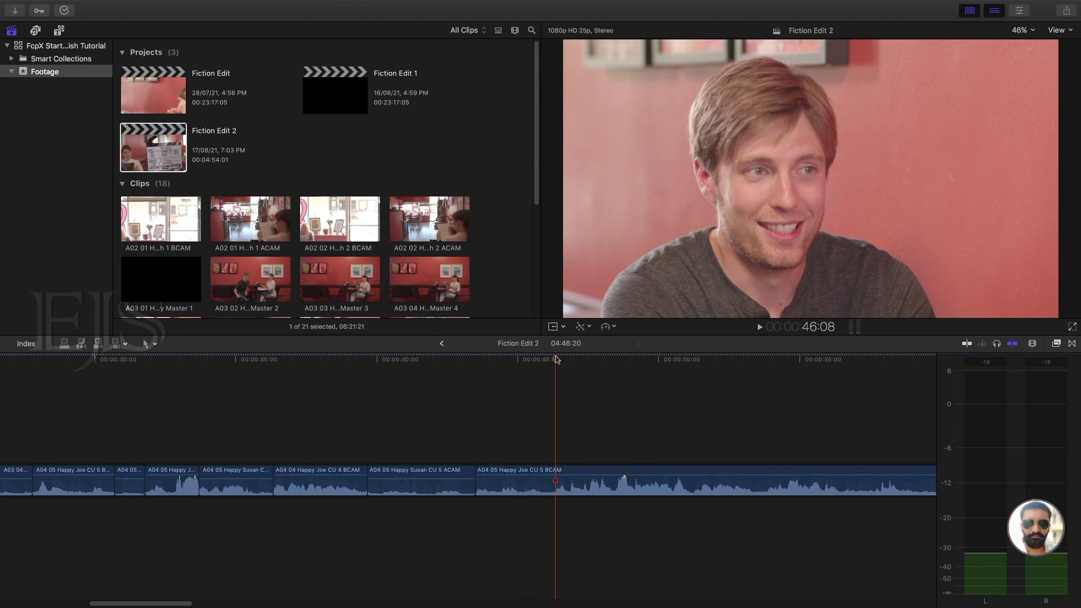
pyautogui.press('super+minus')
pyautogui.moveTo(855, 492); pyautogui.dragTo(575, 487)
pyautogui.click(562, 398)
# Find where Susan's line starts, split the A04 05 Happy Susan CU 5 ACAM clip at 49:02 and delete the part before the cut.
pyautogui.press('space')
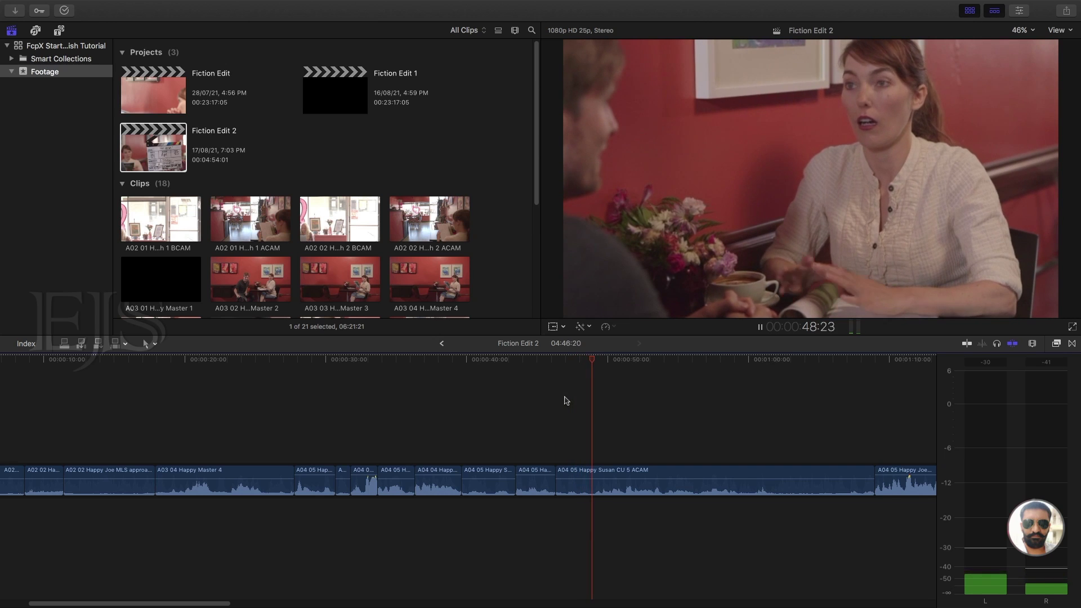
pyautogui.press('space')
pyautogui.moveTo(603, 361); pyautogui.dragTo(596, 363)
pyautogui.click(580, 494)
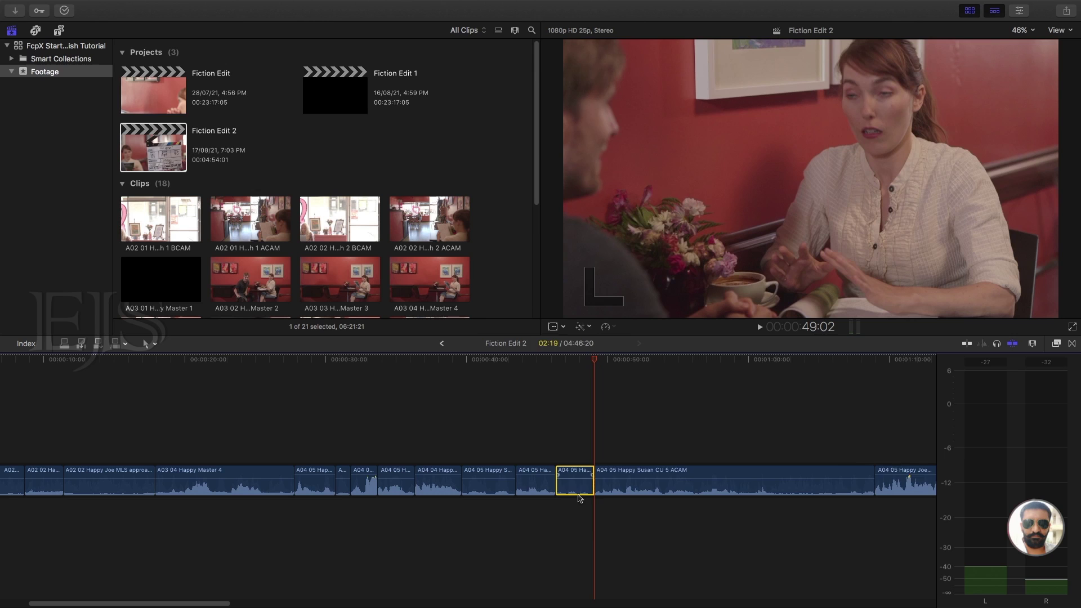
pyautogui.press('Delete')
# Review from 43:13, split the Susan close-up at 50:15 and move the next A04 05 Happy Joe CU 5 BCAM clip behind the cut.
pyautogui.moveTo(529, 360); pyautogui.dragTo(520, 367)
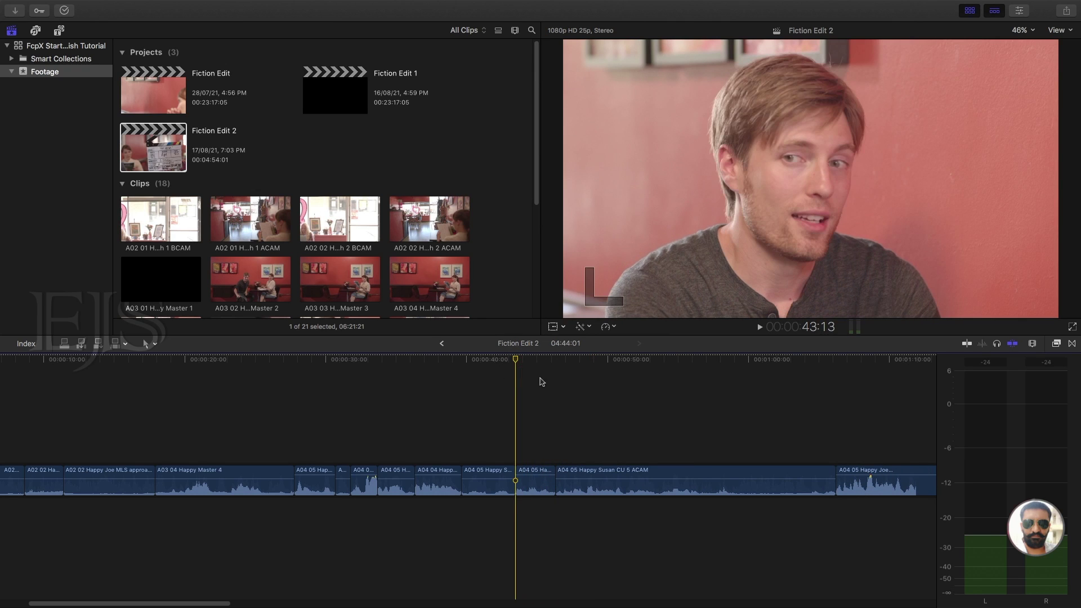
pyautogui.press('space')
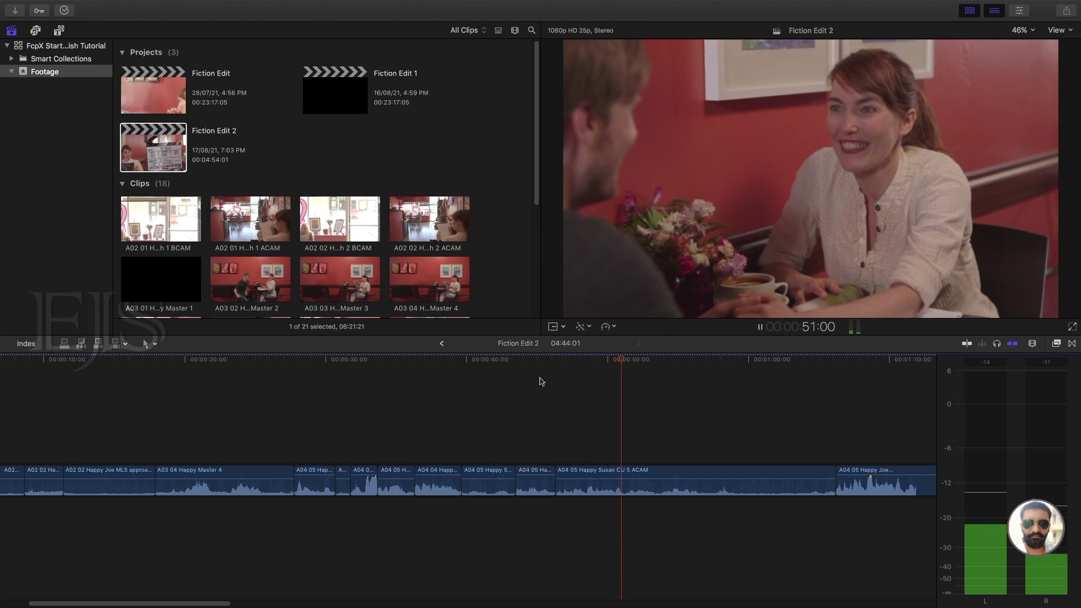
pyautogui.moveTo(618, 363); pyautogui.dragTo(617, 363)
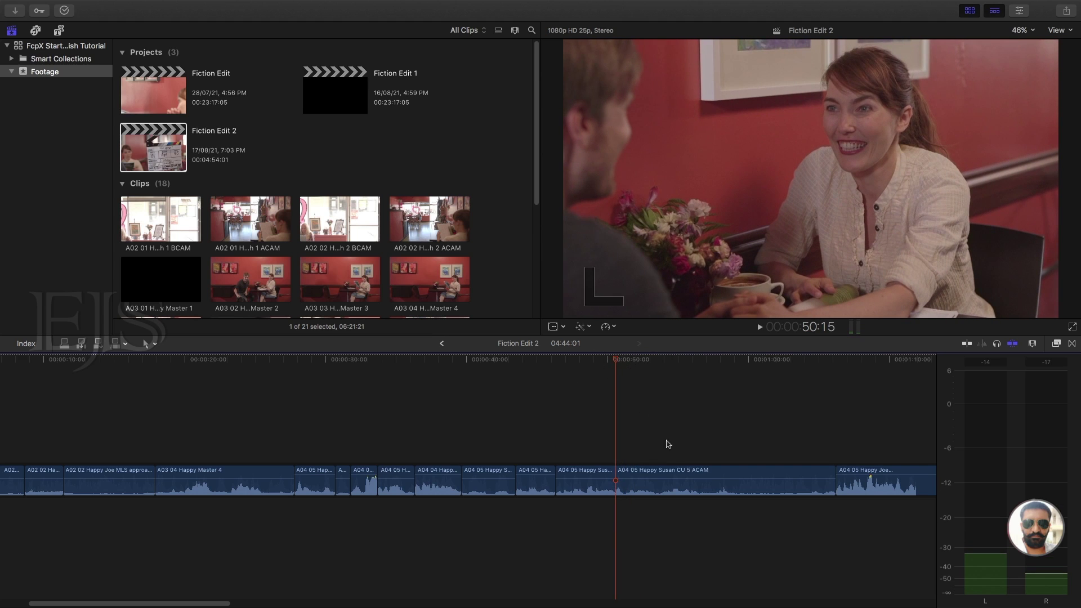
pyautogui.moveTo(891, 483); pyautogui.dragTo(666, 487)
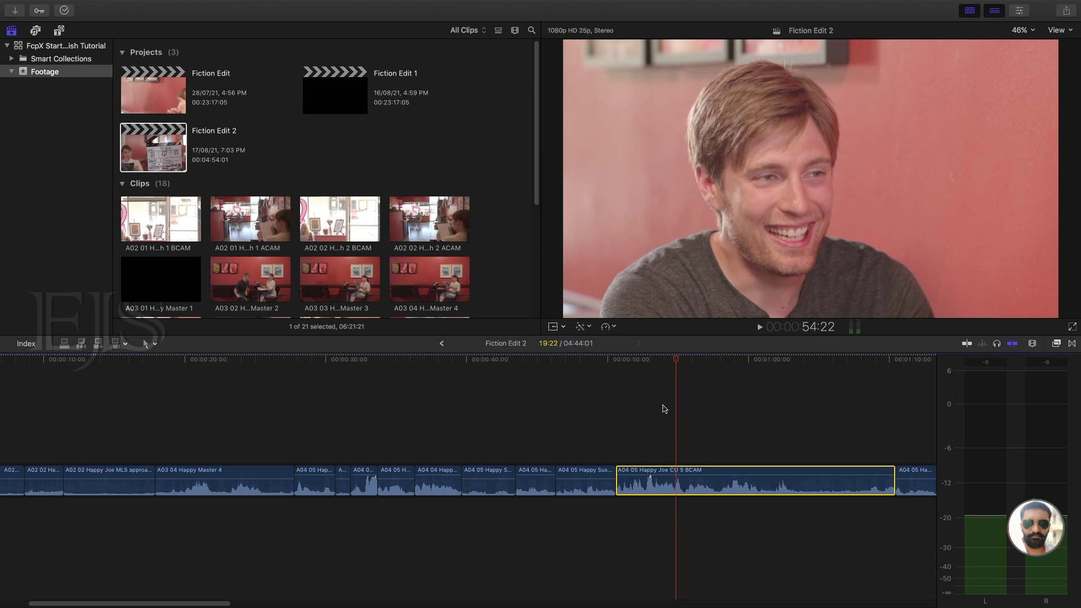
# Split the inserted A04 05 Happy Joe CU 5 BCAM clip at 54:21 and delete the part before the cut.
pyautogui.press('space')
pyautogui.moveTo(688, 365); pyautogui.dragTo(676, 363)
pyautogui.press('super+b')
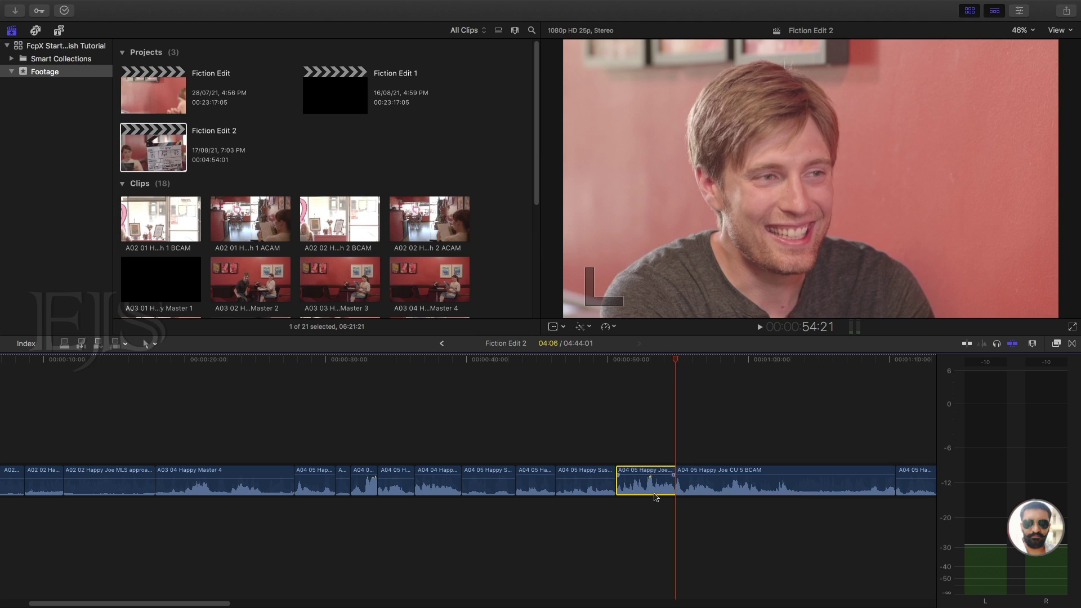
pyautogui.press('Delete')
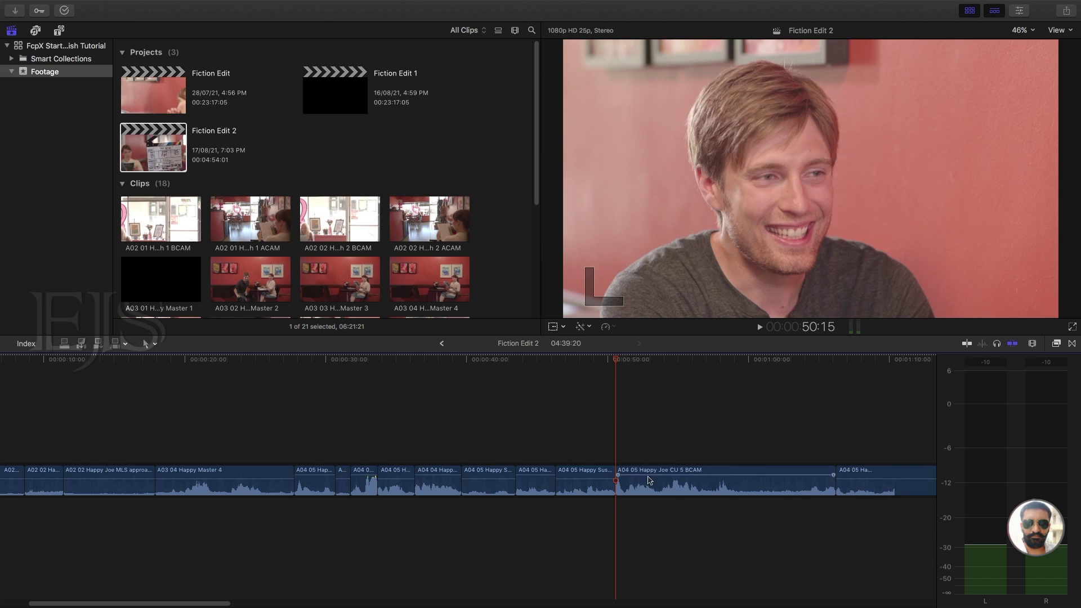
# Find the end of Joe's line, split his clip at 53:20 and move the next A04 05 Happy Susan CU 5 ACAM clip behind the cut.
pyautogui.click(571, 386)
pyautogui.press('space')
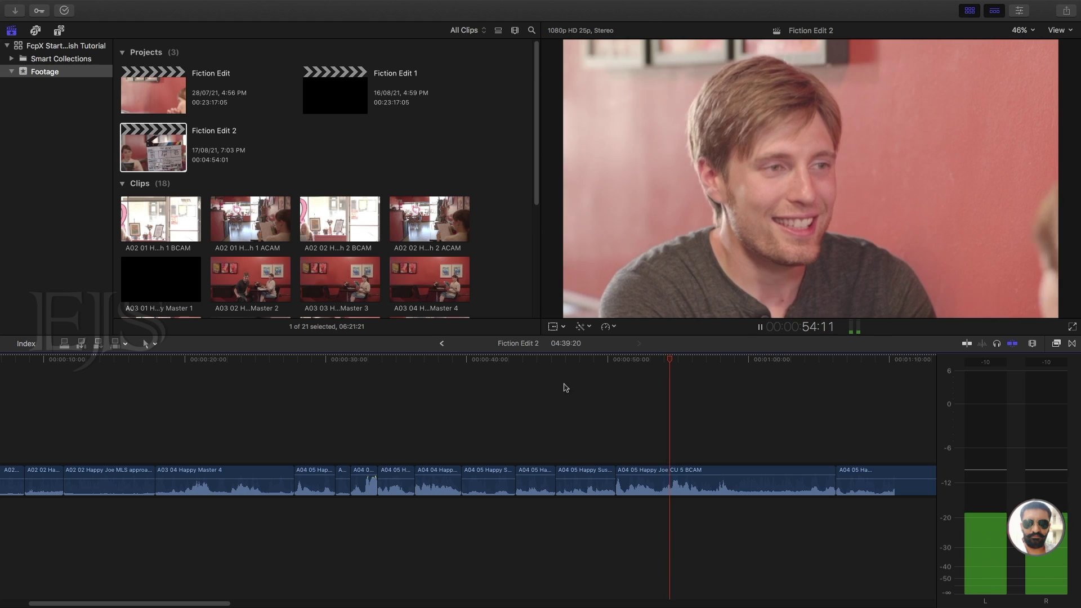
pyautogui.press('space')
pyautogui.click(650, 361)
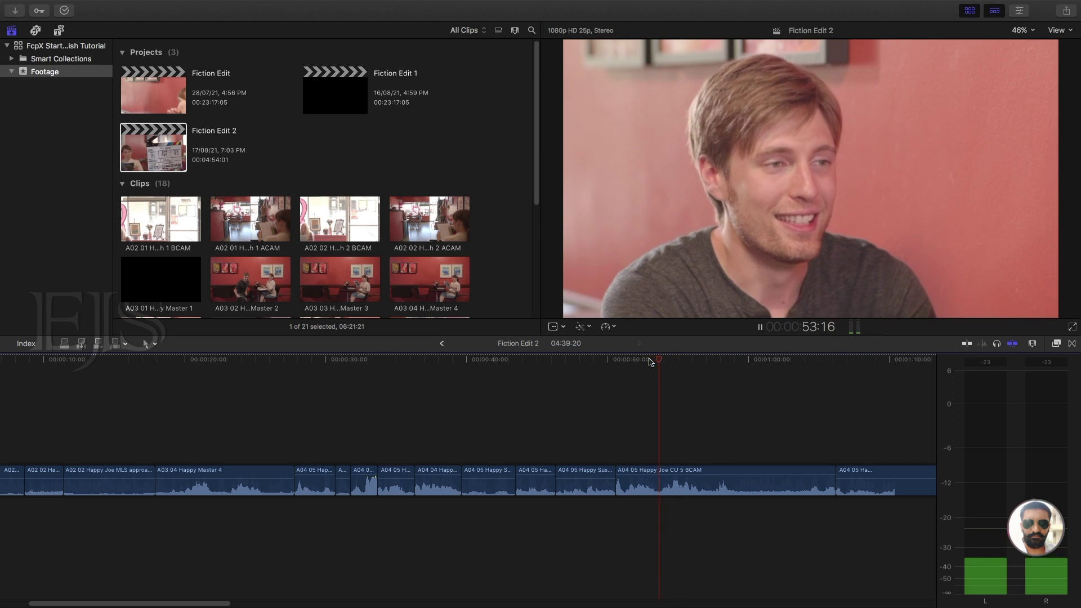
pyautogui.press('Left')
pyautogui.press('Left')
pyautogui.press('Left')
pyautogui.press('Left')
pyautogui.press('Left')
pyautogui.press('Left')
pyautogui.press('Left')
pyautogui.press('Left')
pyautogui.press('Left')
pyautogui.press('Left')
pyautogui.press('Left')
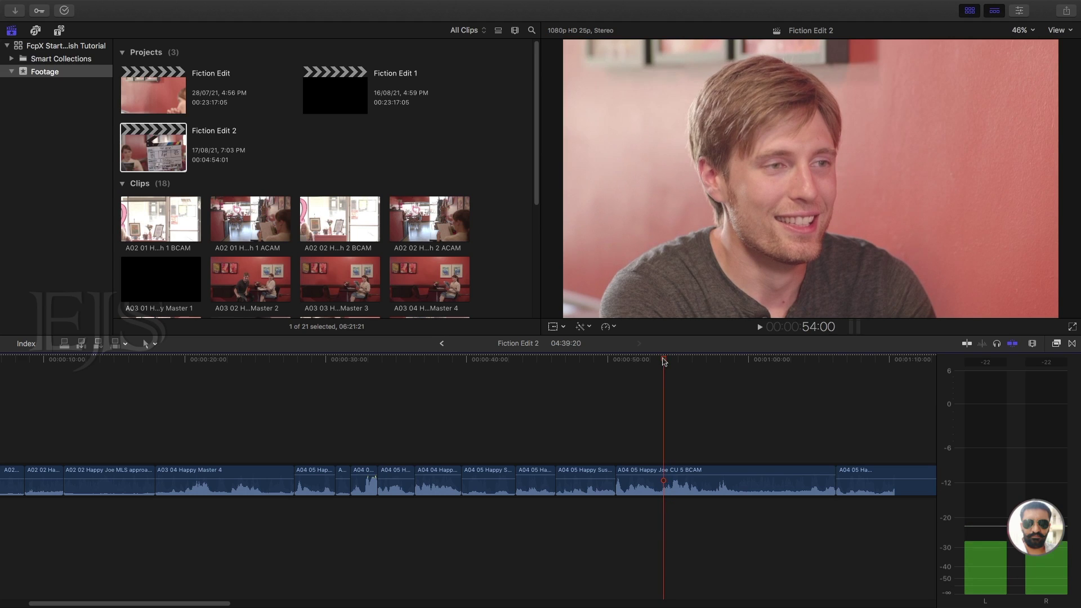
pyautogui.click(668, 489)
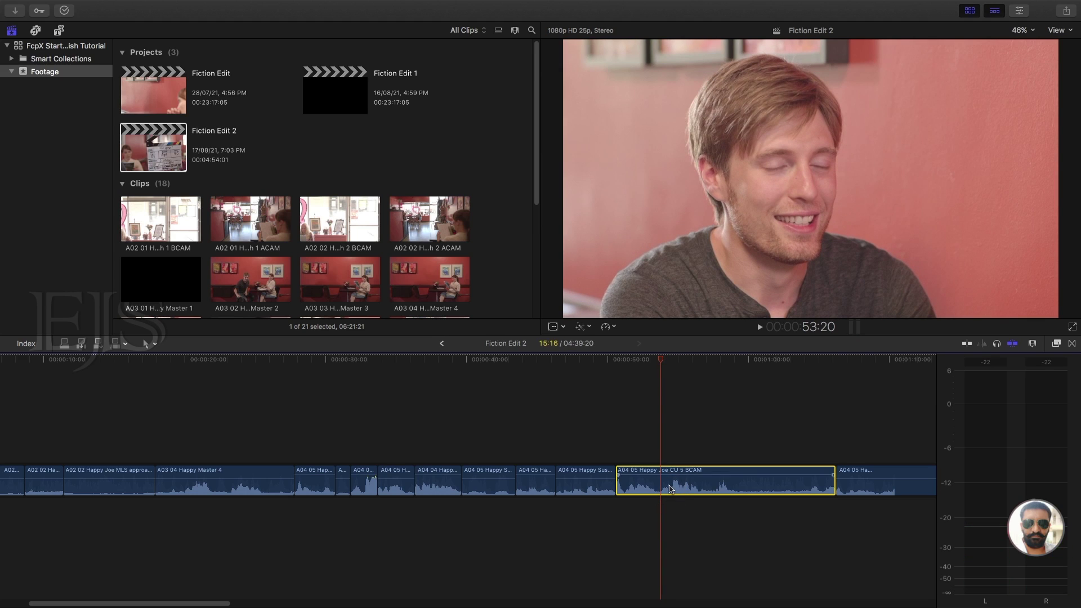
pyautogui.press('super+b')
pyautogui.moveTo(871, 495); pyautogui.dragTo(690, 493)
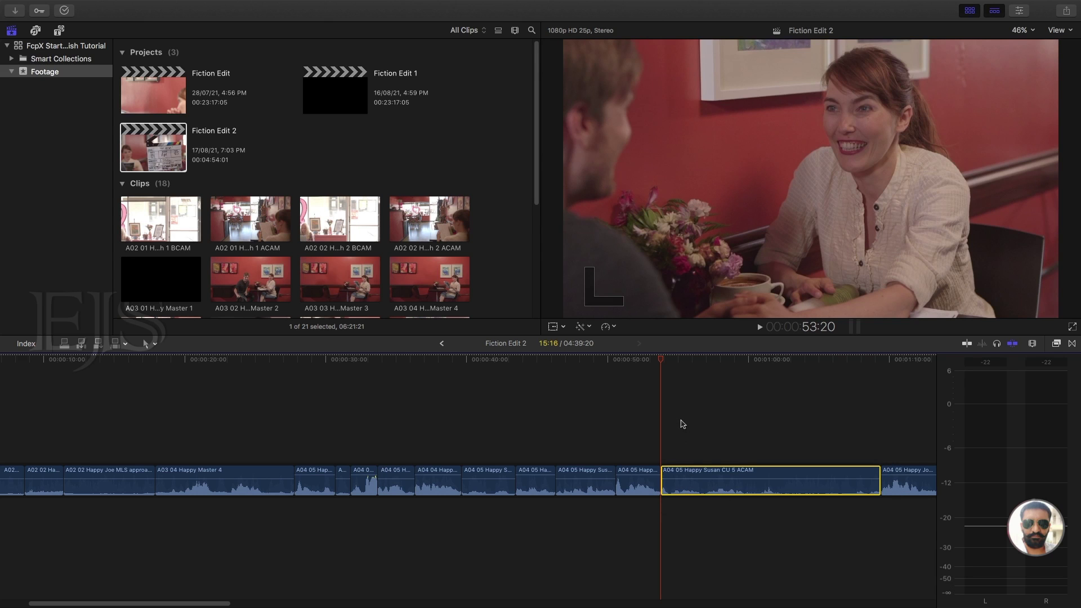
# Play the inserted Susan close-up, split it at 56:22 and delete the part before the cut.
pyautogui.press('space')
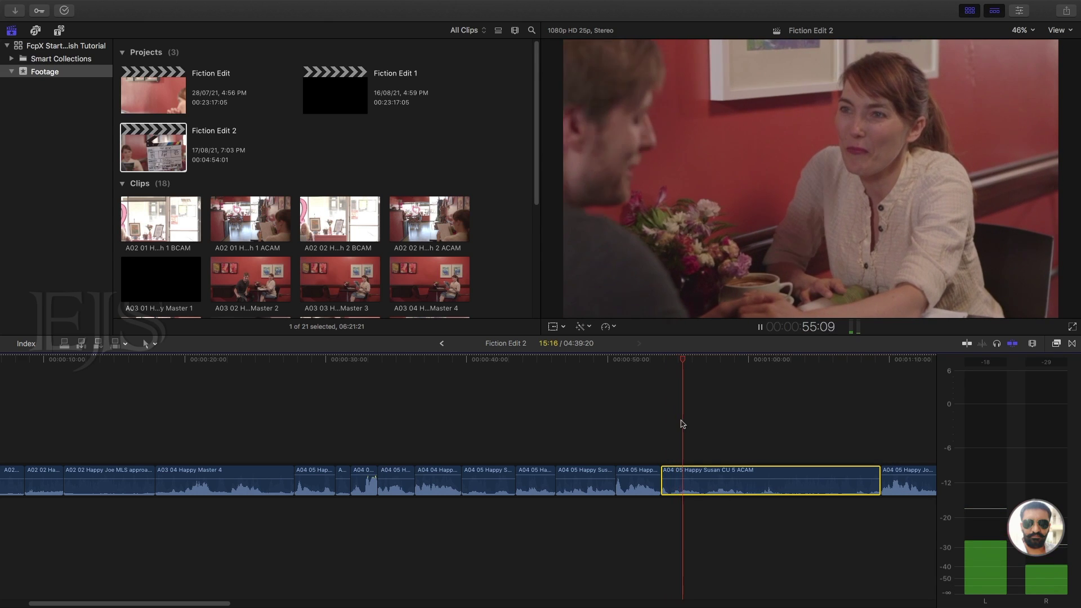
pyautogui.moveTo(710, 358); pyautogui.dragTo(706, 363)
pyautogui.press('super+b')
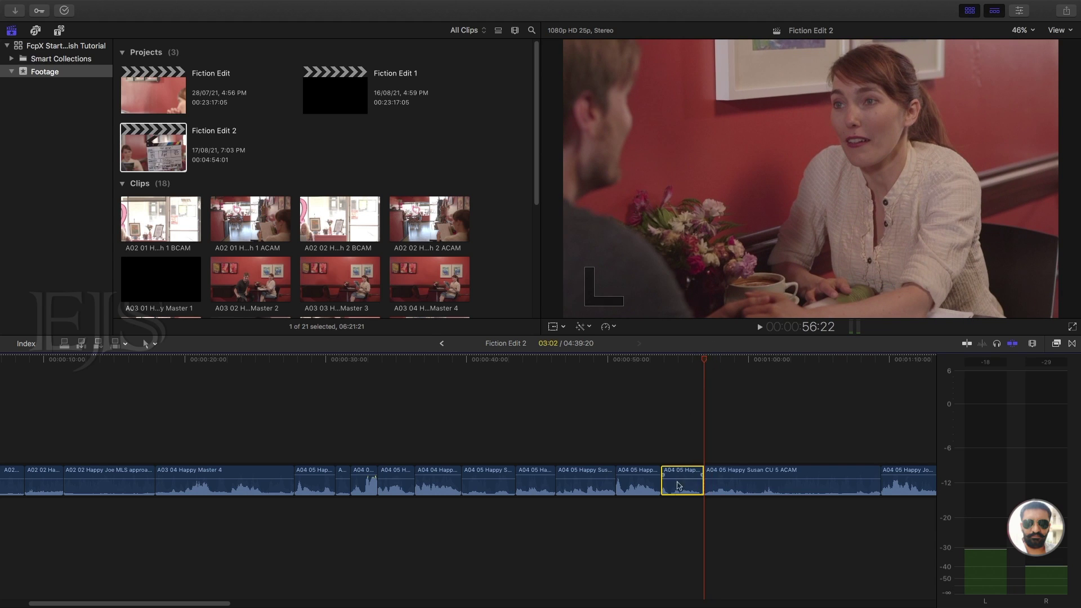
pyautogui.press('Delete')
# Play the trimmed Susan close-up through Joe's exit to check how the scene ends.
pyautogui.hotkey('shift', '/')
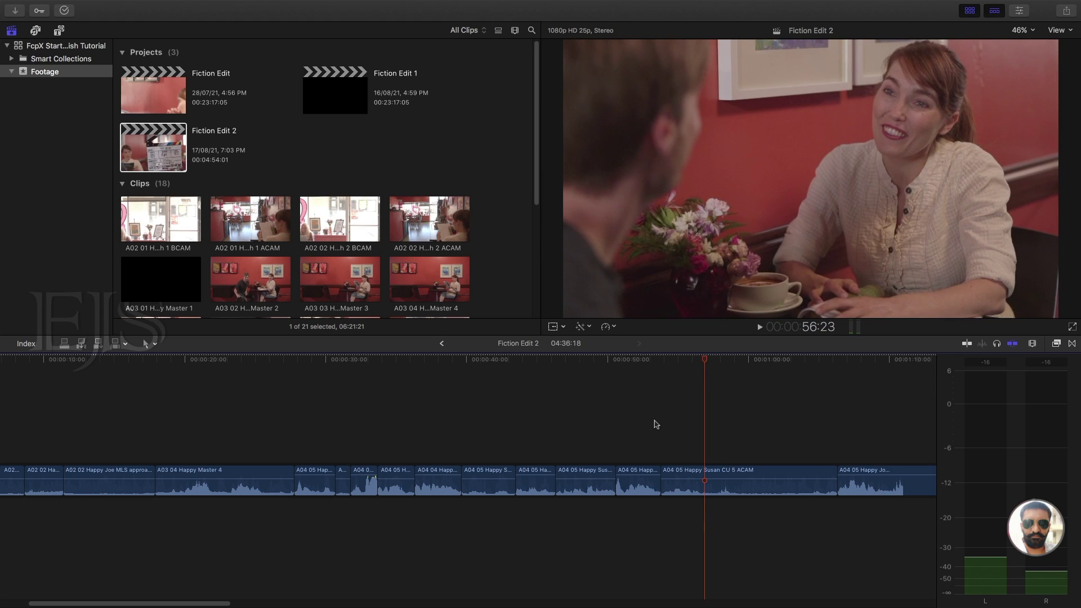
pyautogui.click(674, 362)
pyautogui.press('space')
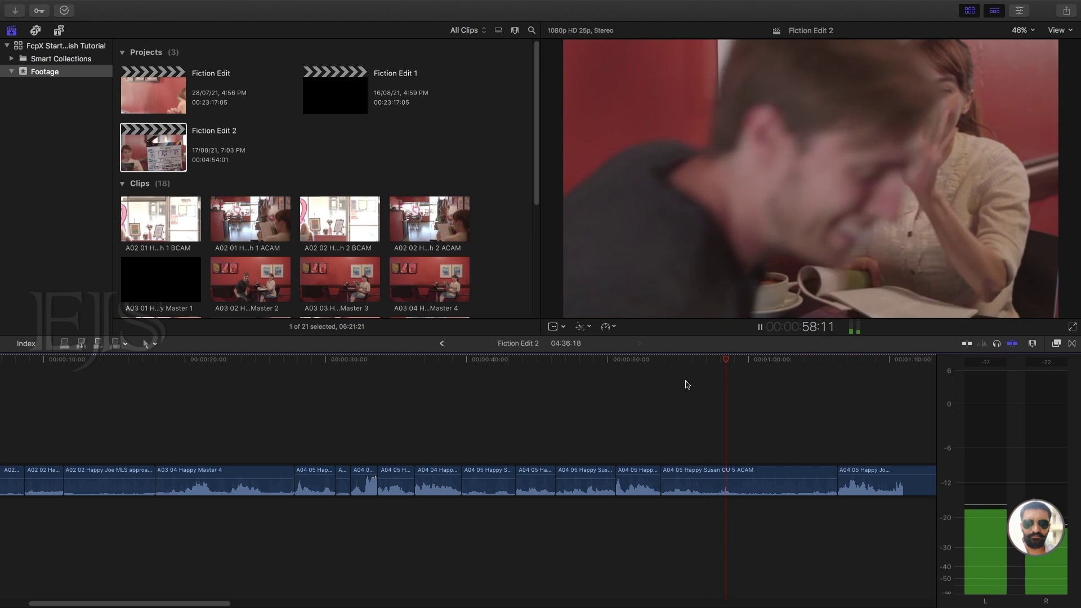
pyautogui.press('space')
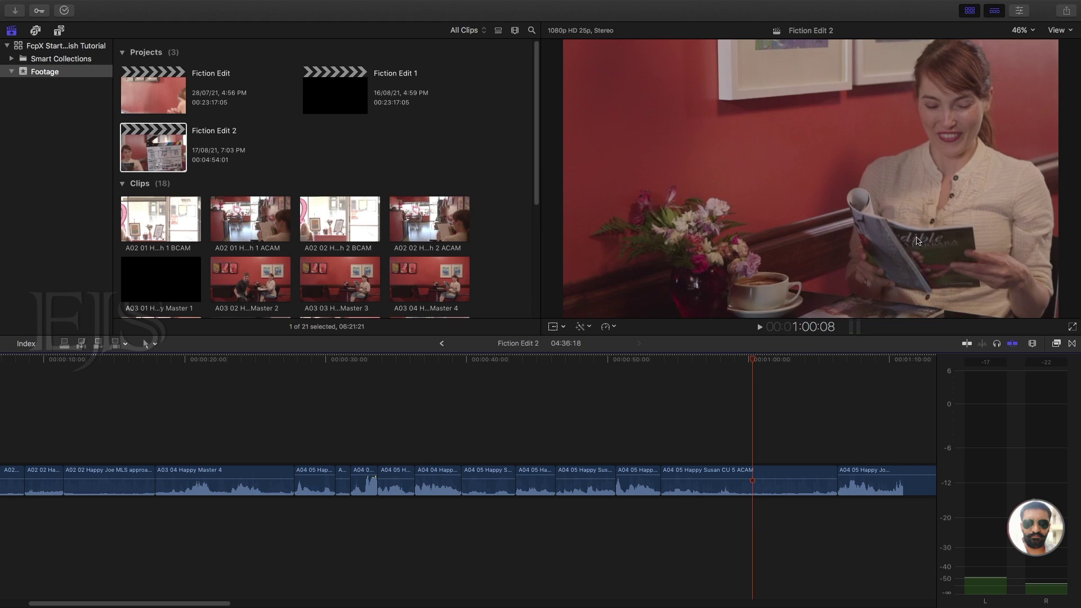
# Review the remaining A04 05 Happy Joe CU 5 BCAM clip behind the Susan close-up and delete it from the timeline.
pyautogui.moveTo(835, 405); pyautogui.dragTo(643, 403)
pyautogui.press('a')
pyautogui.click(648, 367)
pyautogui.press('space')
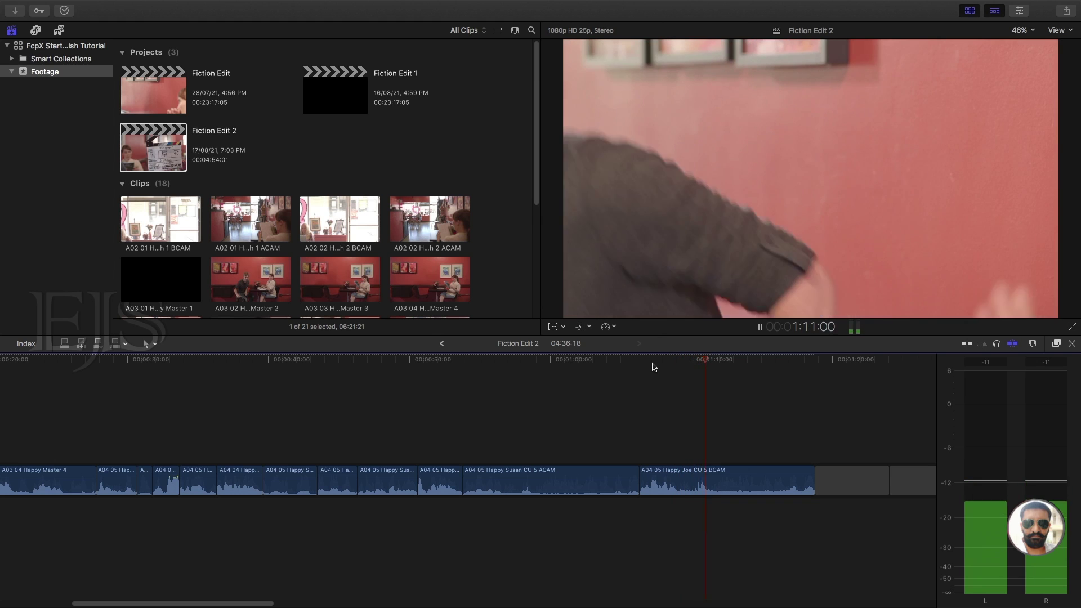
pyautogui.press('space')
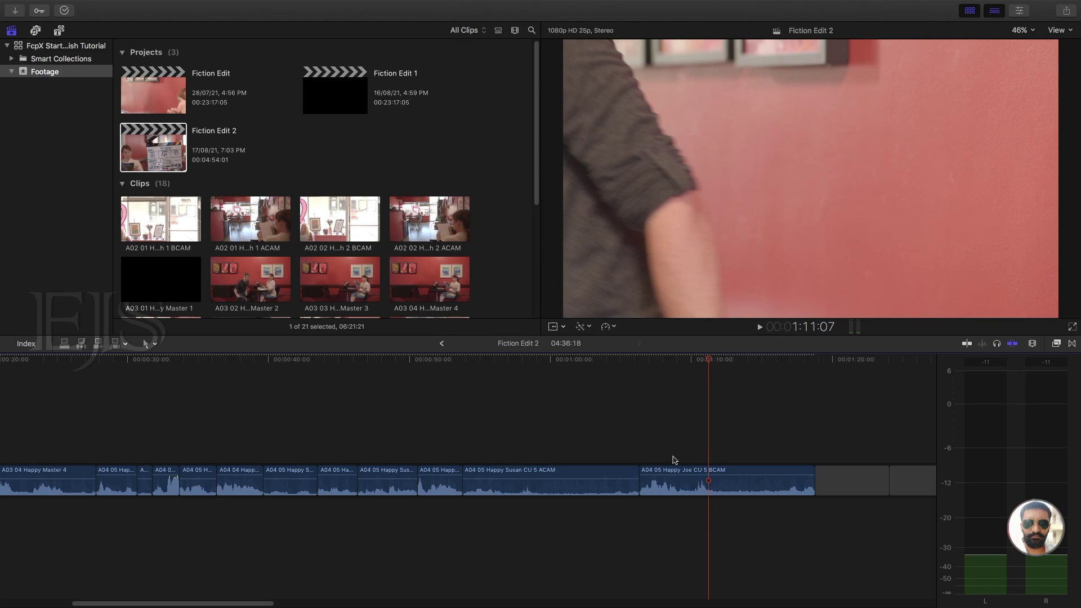
pyautogui.moveTo(690, 440); pyautogui.dragTo(741, 497)
pyautogui.press('Delete')
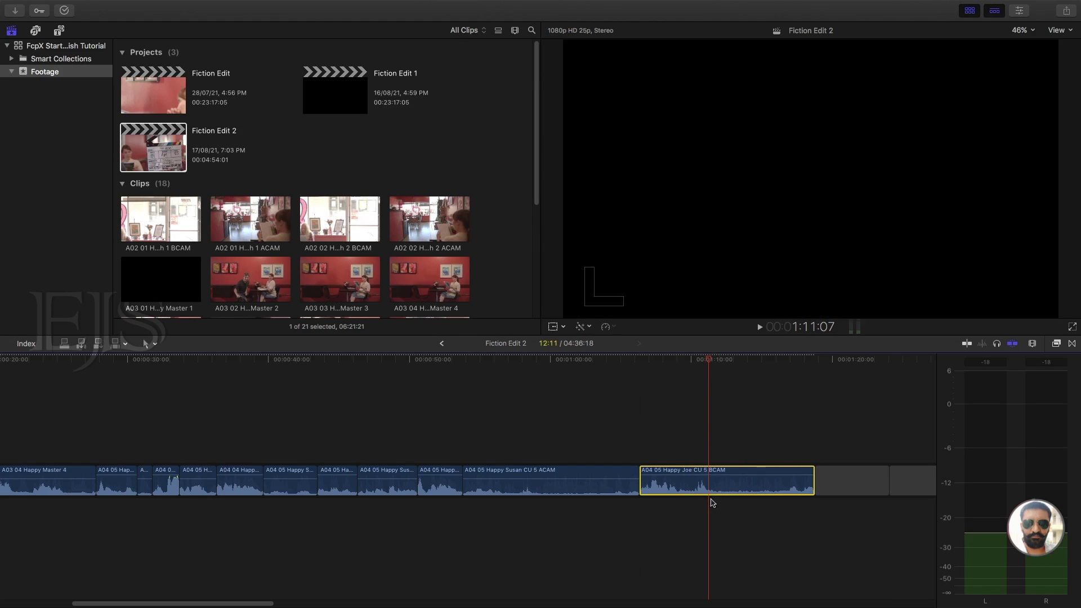
# Replay the last A04 05 Happy Susan CU 5 ACAM close-up up to the moment Joe gets up from the table.
pyautogui.click(456, 367)
pyautogui.press('space')
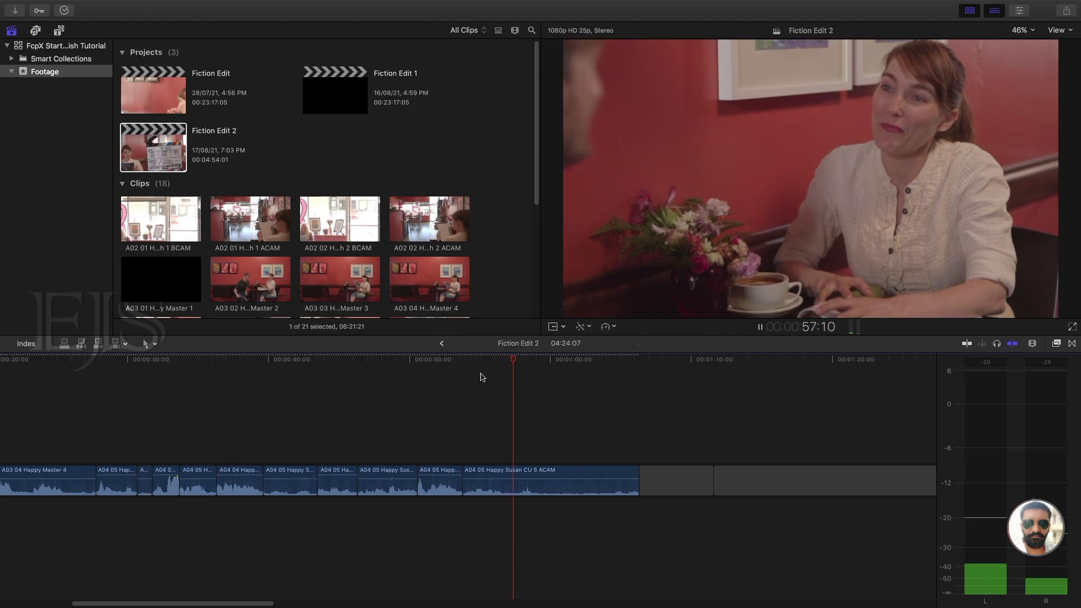
pyautogui.press('space')
pyautogui.press('super+minus')
pyautogui.press('super+minus')
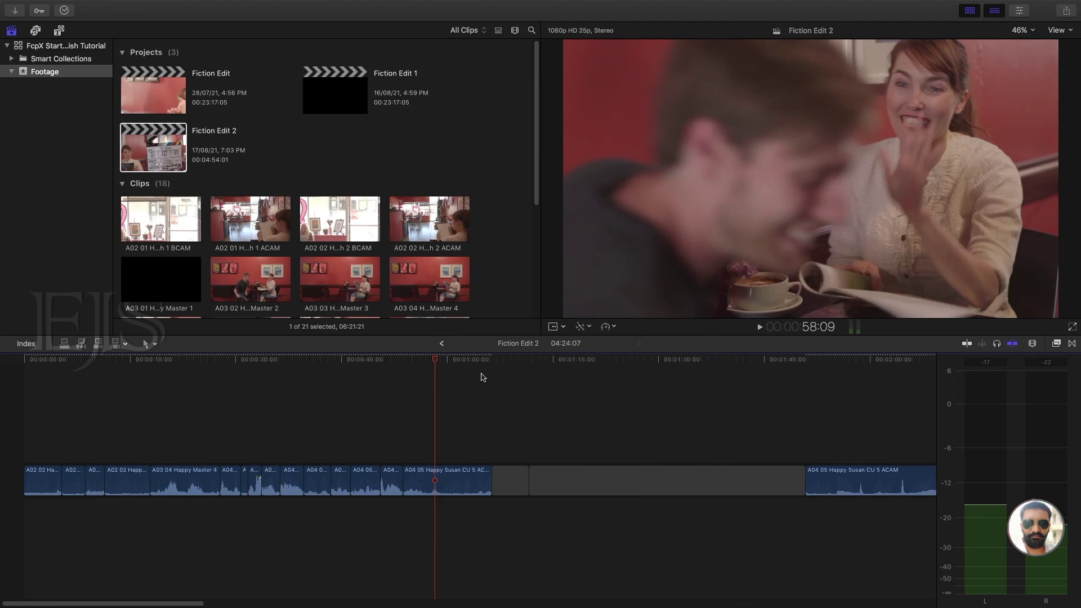
# Review the A05 02 Happy Joe OTS end 2 clip and split it at 3:29:16, before Joe stands up.
pyautogui.moveTo(451, 361); pyautogui.dragTo(731, 371)
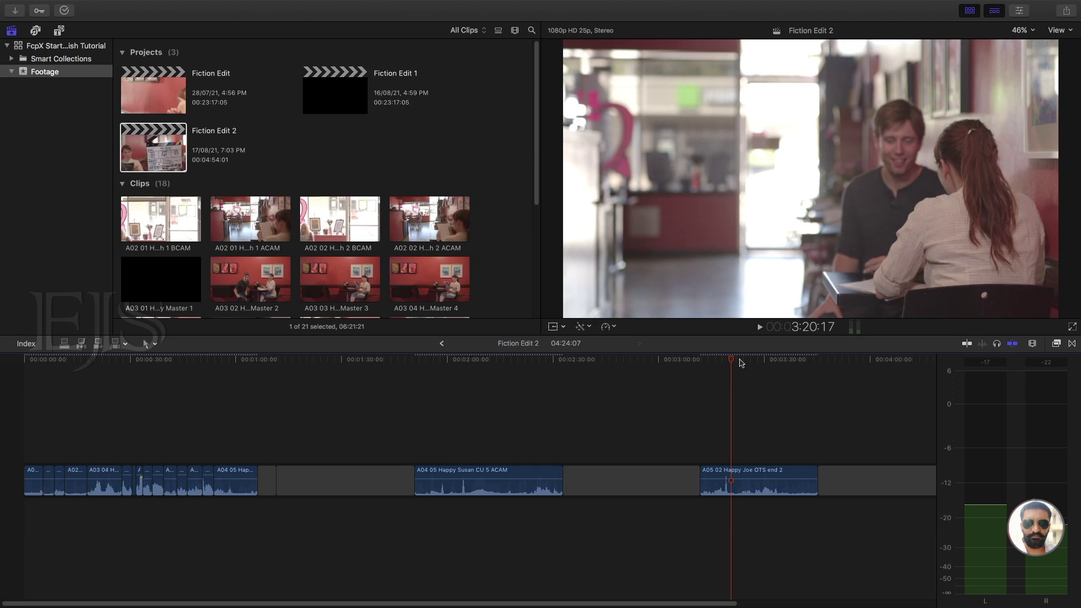
pyautogui.moveTo(741, 363); pyautogui.dragTo(779, 359)
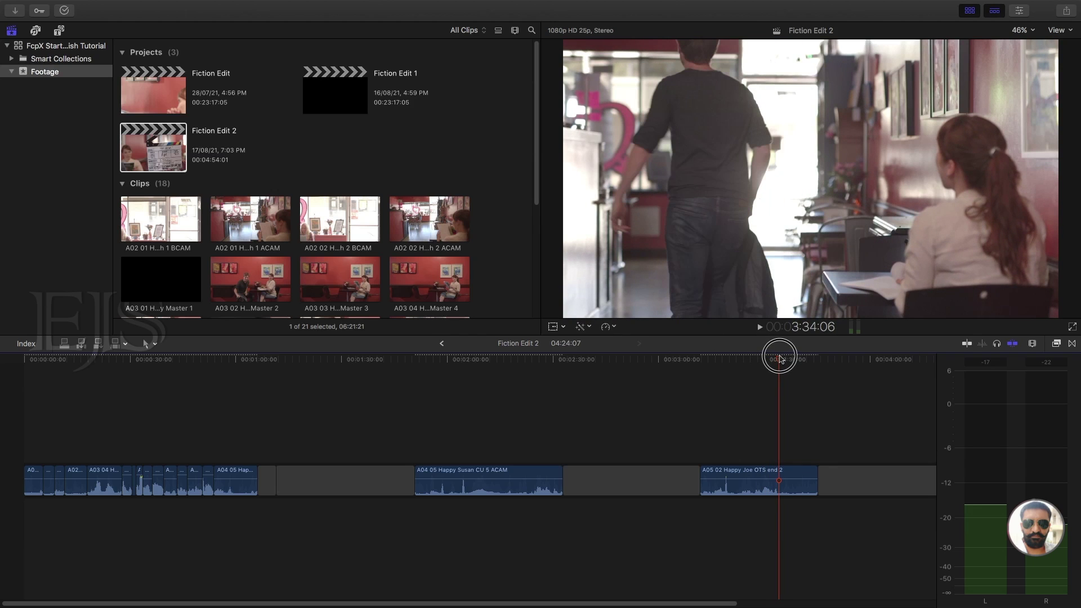
pyautogui.moveTo(229, 358); pyautogui.dragTo(230, 358)
pyautogui.click(730, 428)
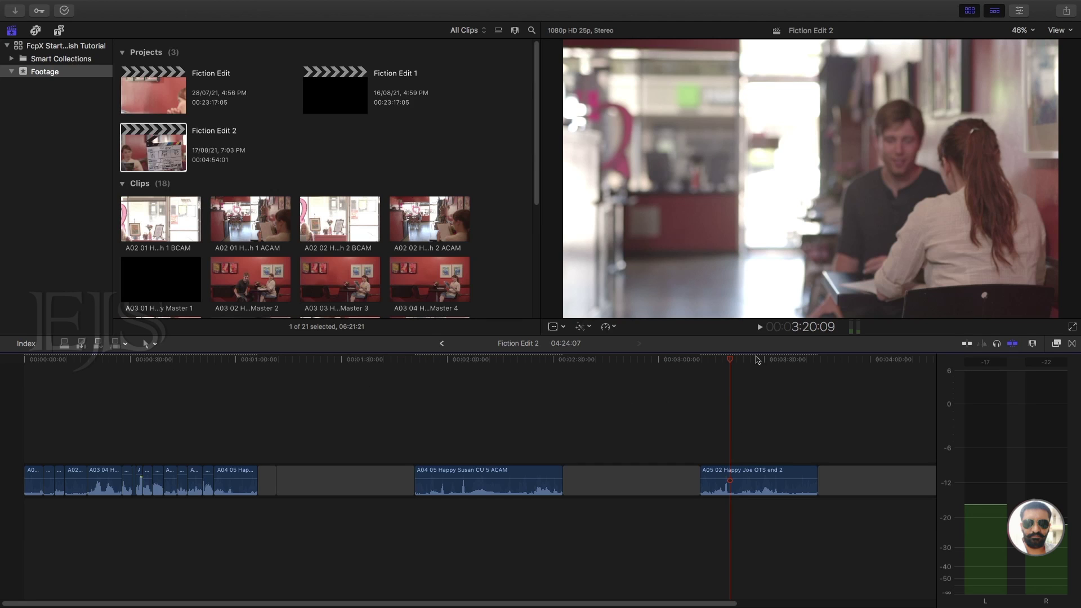
pyautogui.click(728, 361)
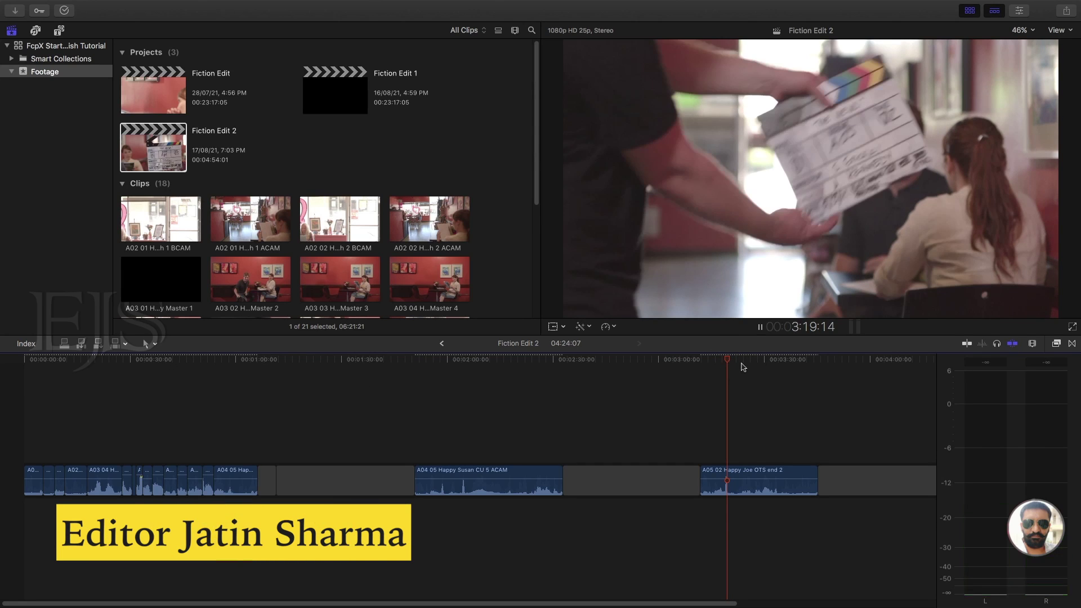
pyautogui.press('space')
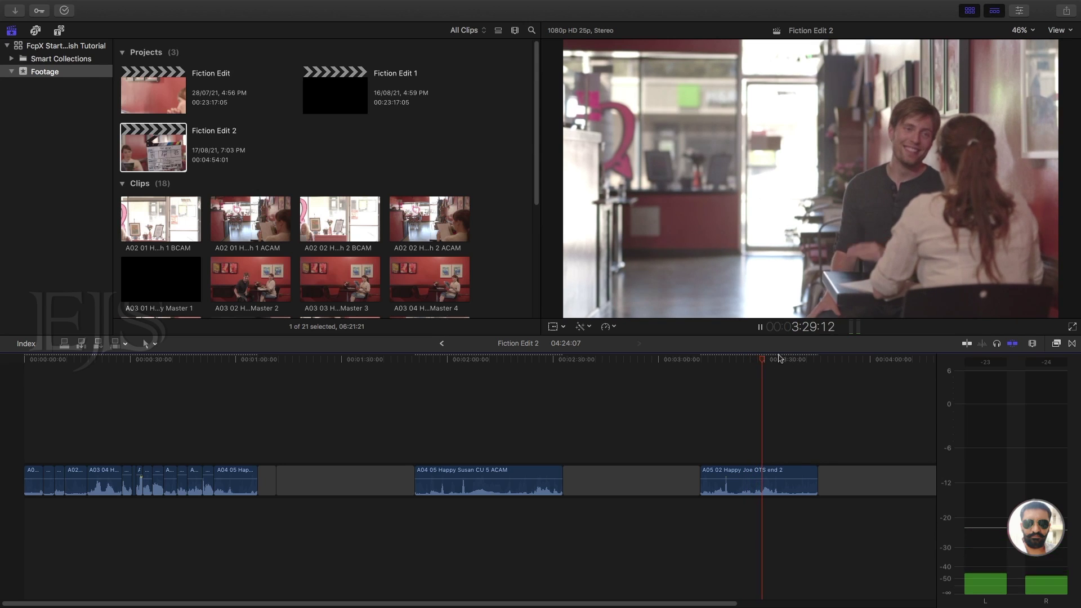
pyautogui.moveTo(769, 363); pyautogui.dragTo(763, 361)
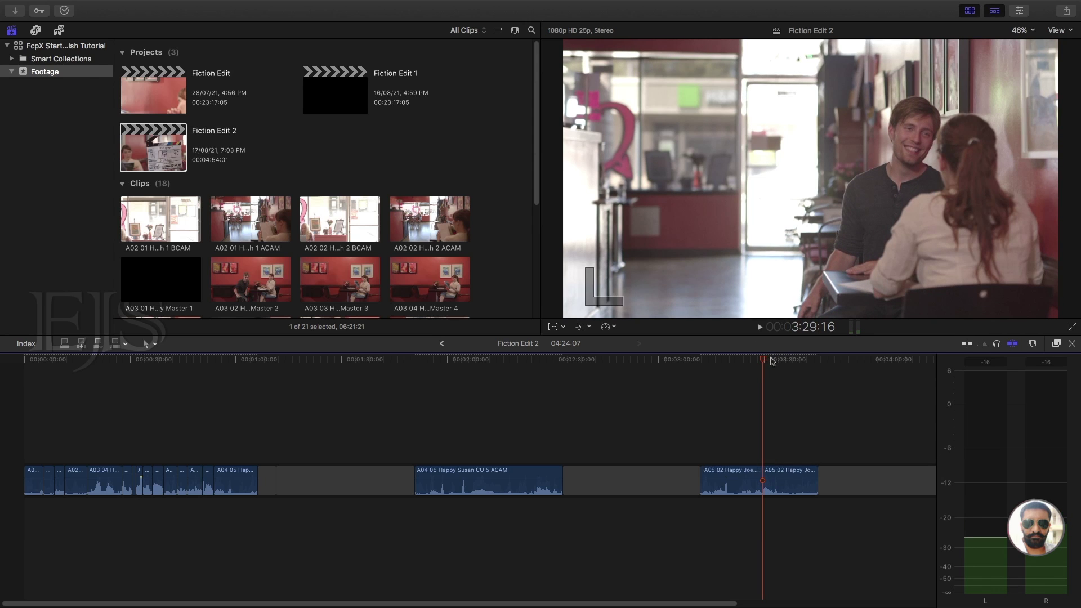
# Play the second part of the split Joe OTS clip and move it directly behind the last Susan close-up.
pyautogui.press('space')
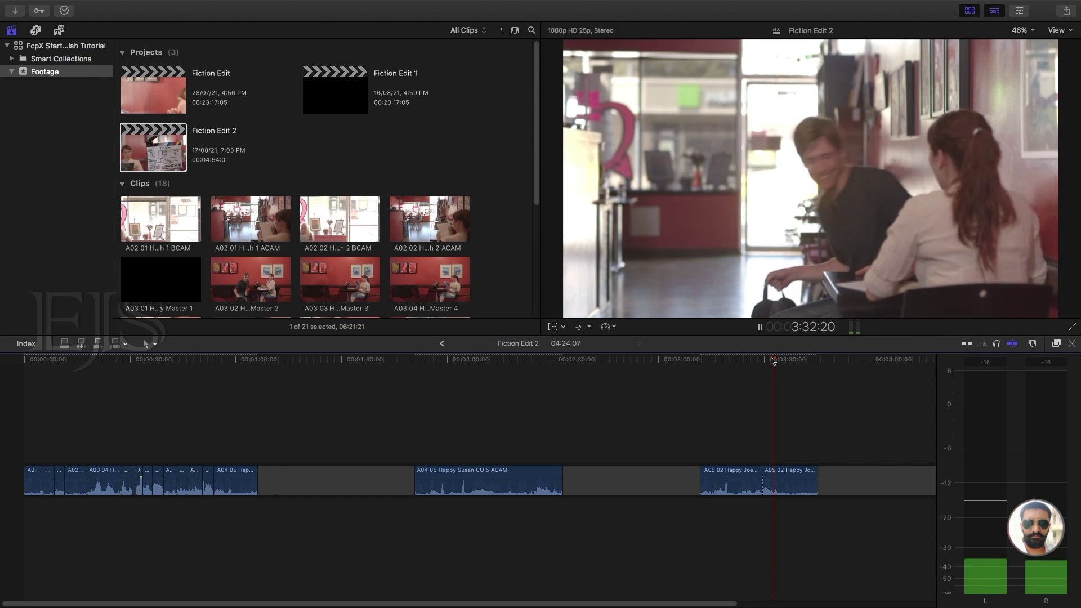
pyautogui.press('space')
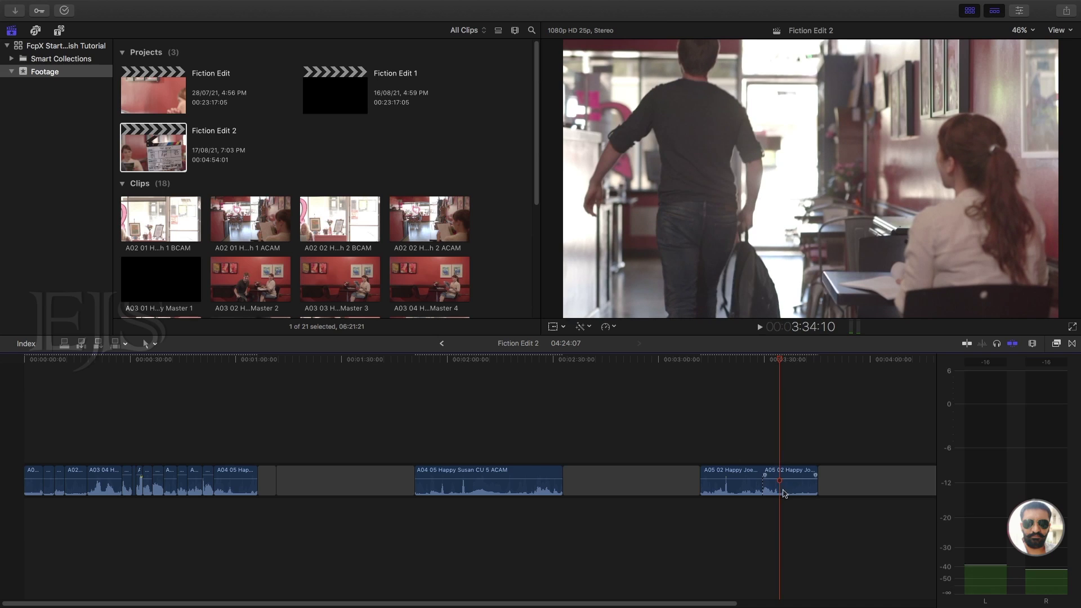
pyautogui.moveTo(786, 490); pyautogui.dragTo(265, 488)
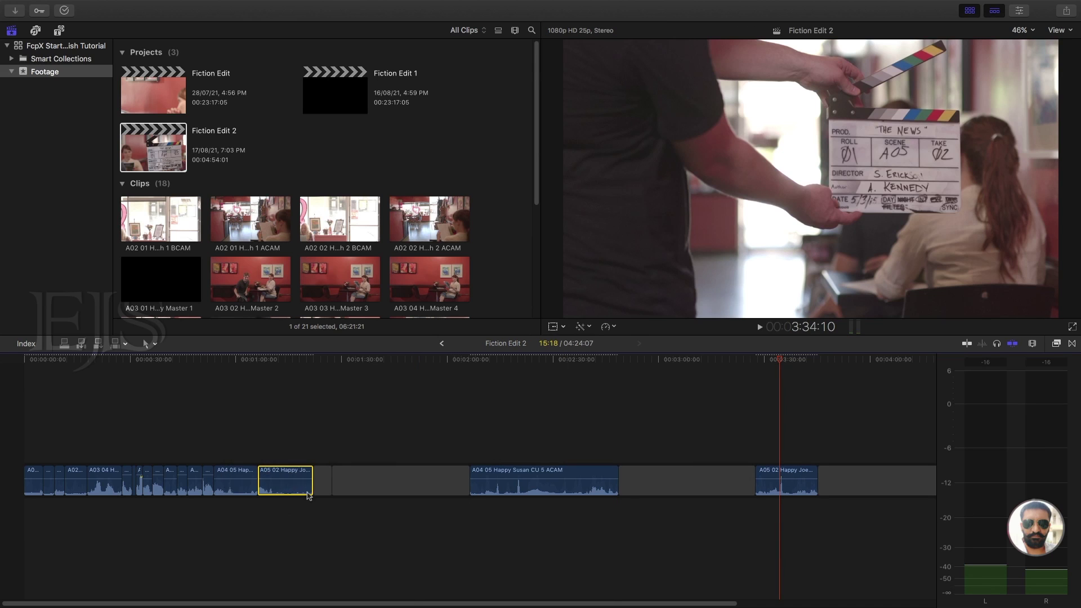
# Compare Joe's goodbye in the Susan close-up with the same action in the moved Joe OTS clip.
pyautogui.click(203, 409)
pyautogui.press('super+equal')
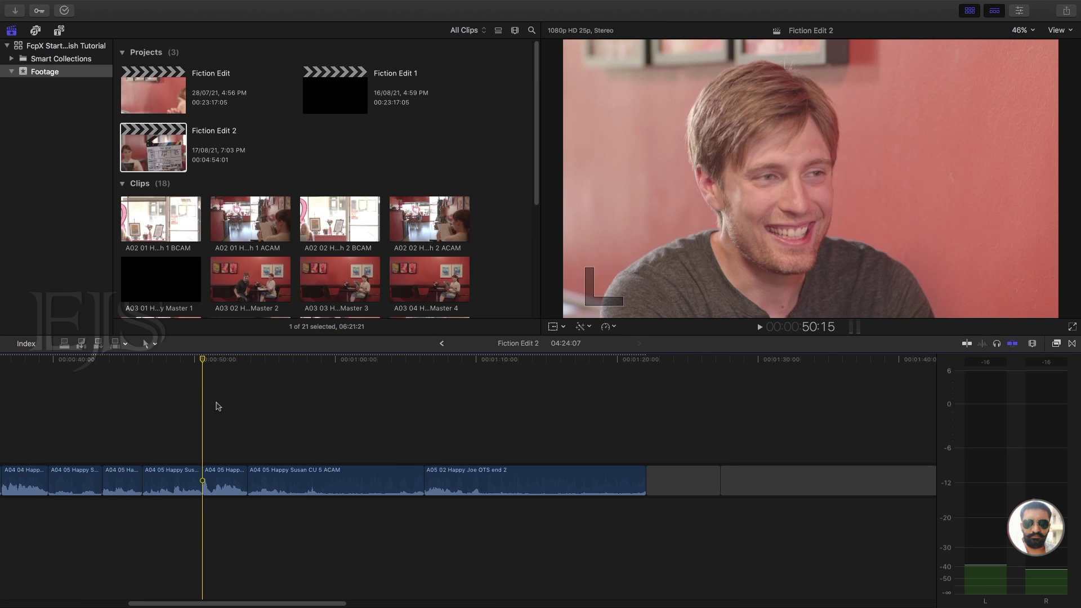
pyautogui.press('space')
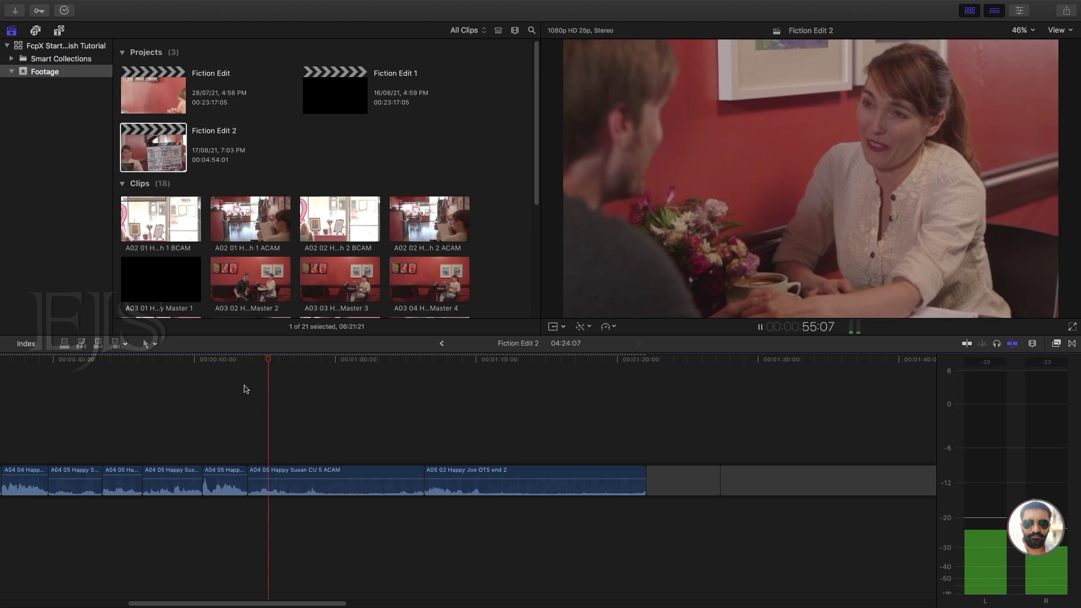
pyautogui.press('space')
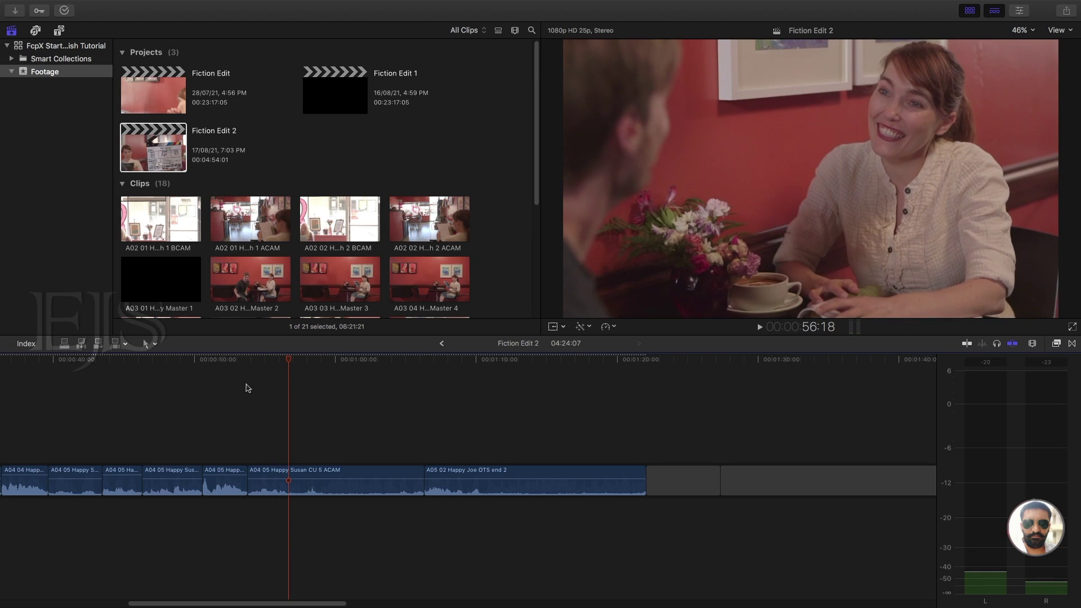
pyautogui.click(255, 360)
pyautogui.press('space')
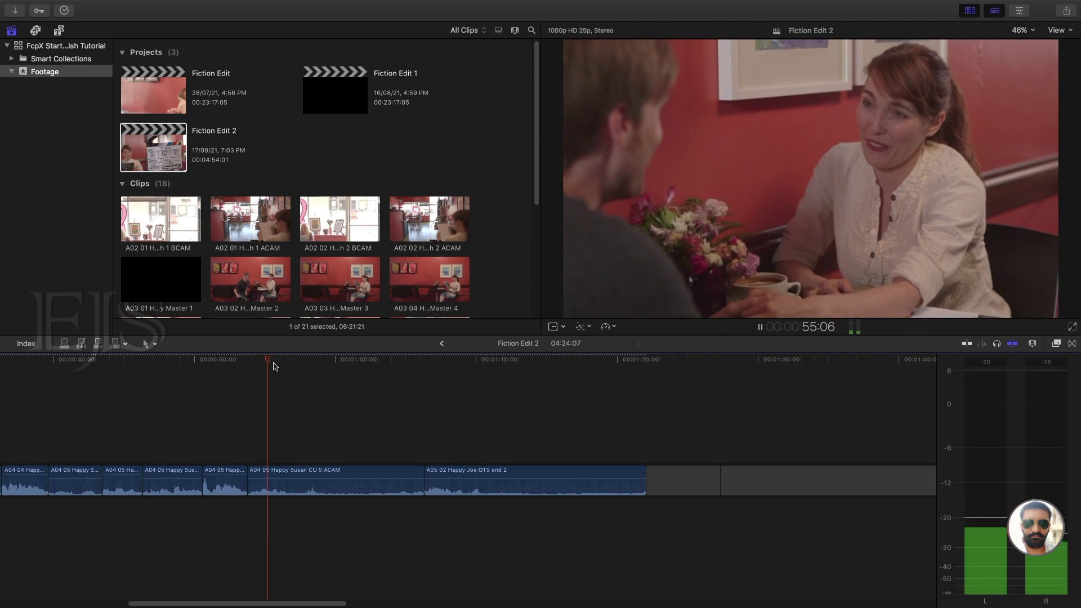
pyautogui.press('space')
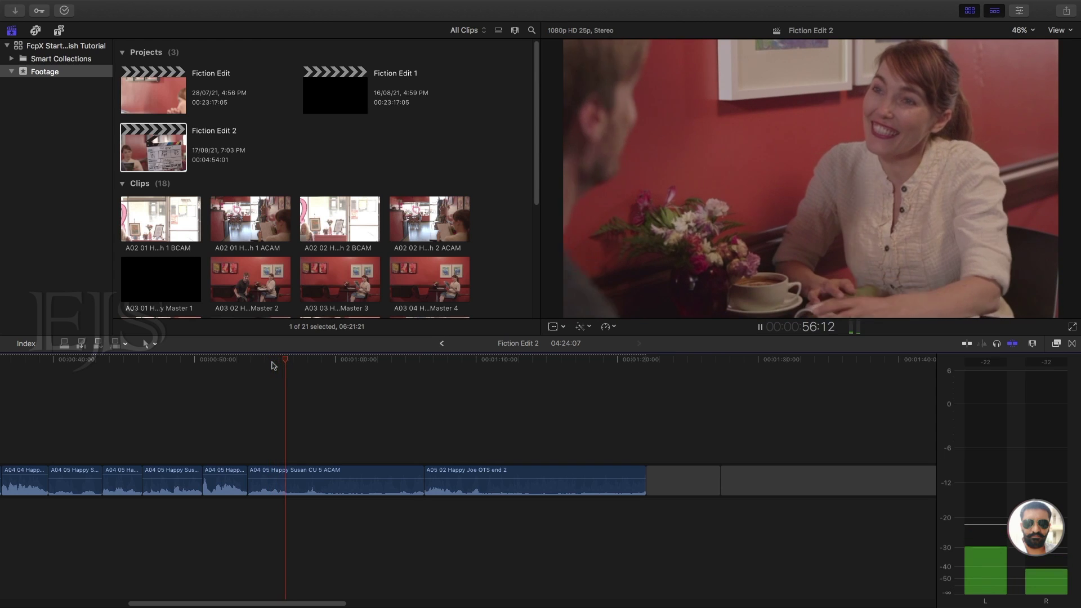
pyautogui.click(425, 360)
pyautogui.press('space')
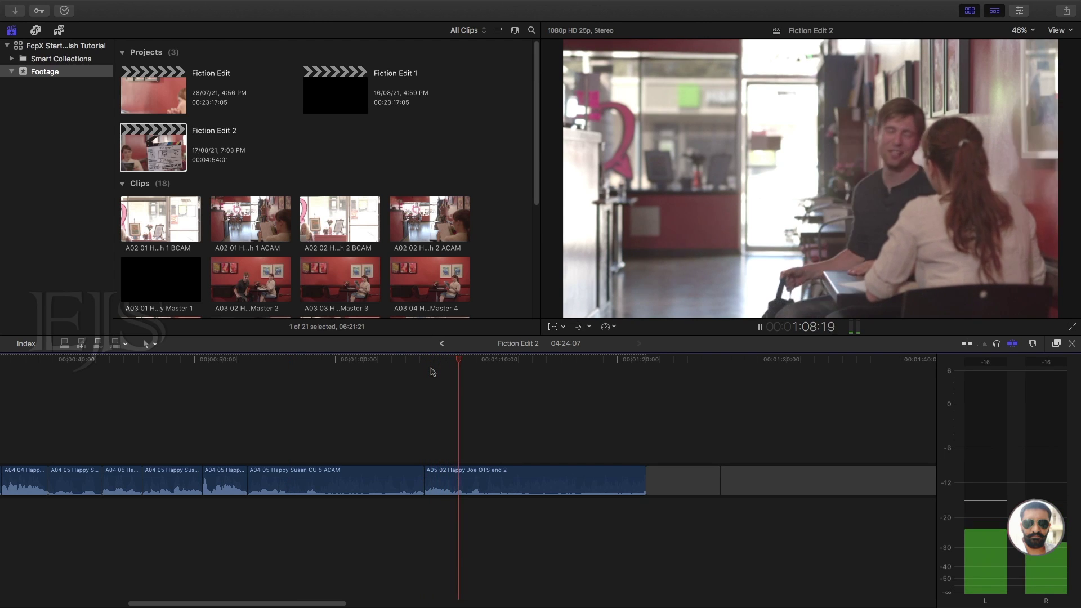
pyautogui.press('space')
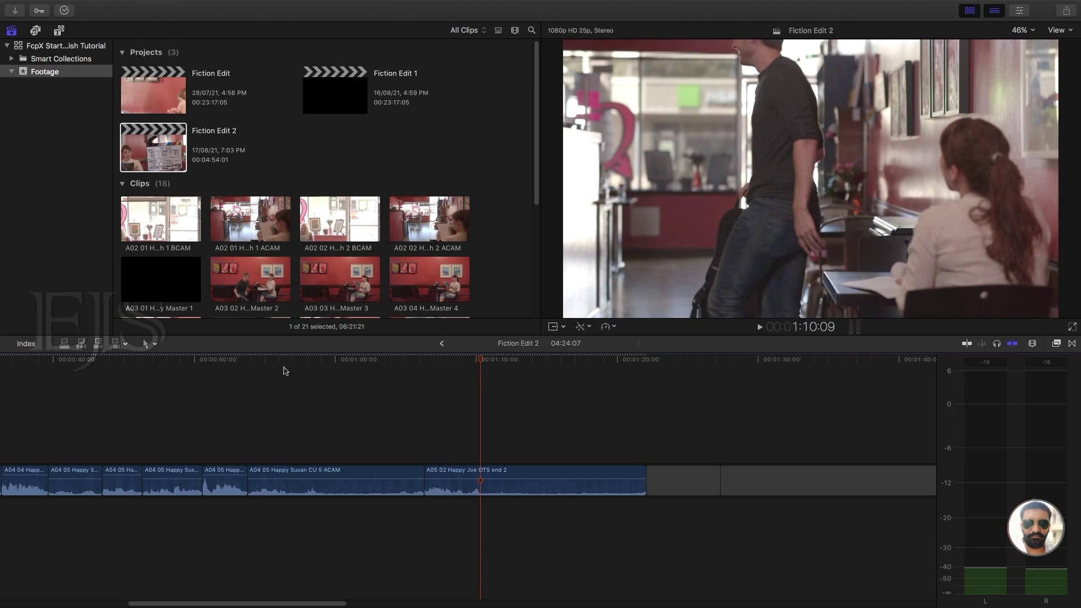
# Find the end of Susan's line in her last close-up and split the clip at 56:02.
pyautogui.click(264, 359)
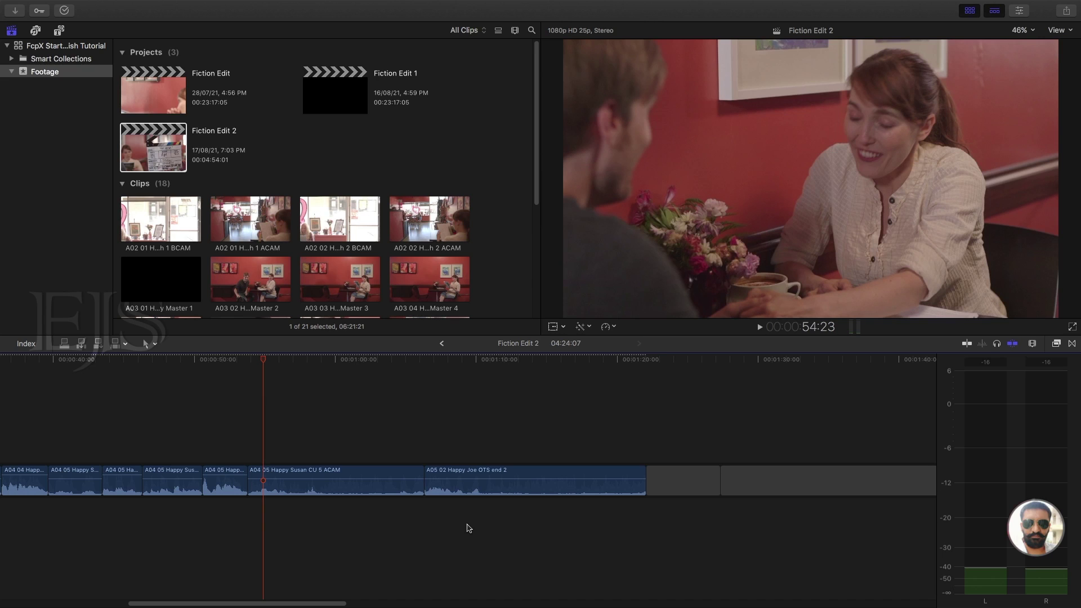
pyautogui.press('super+equal')
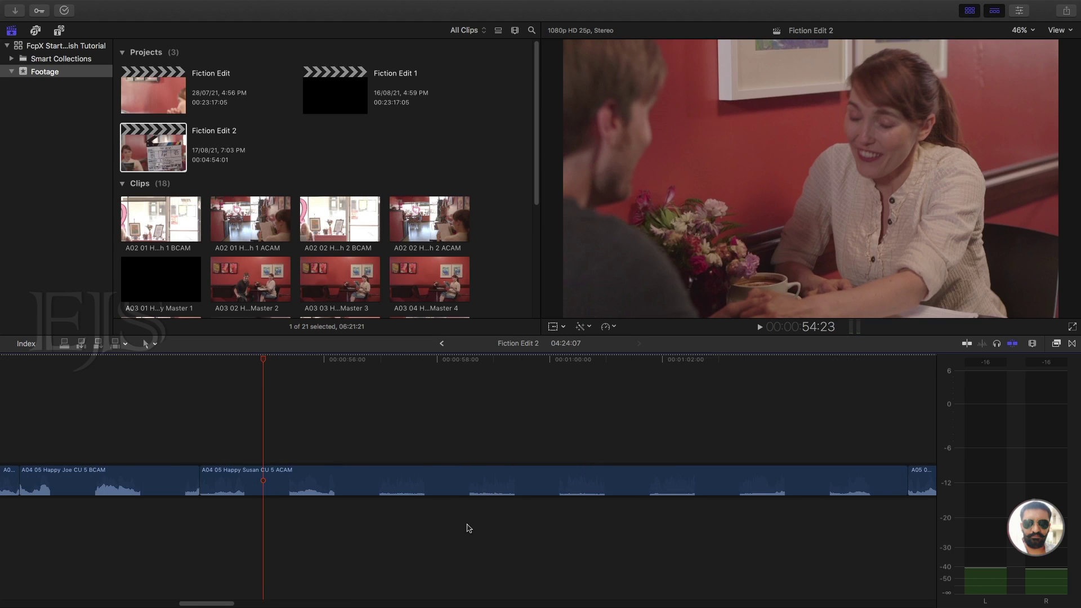
pyautogui.click(200, 363)
pyautogui.press('space')
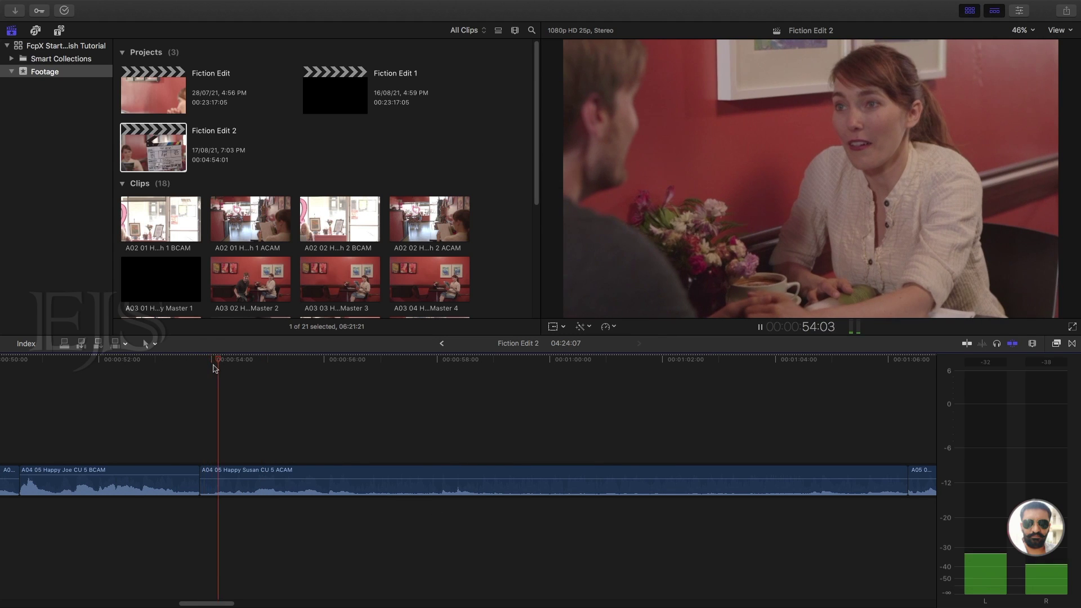
pyautogui.press('space')
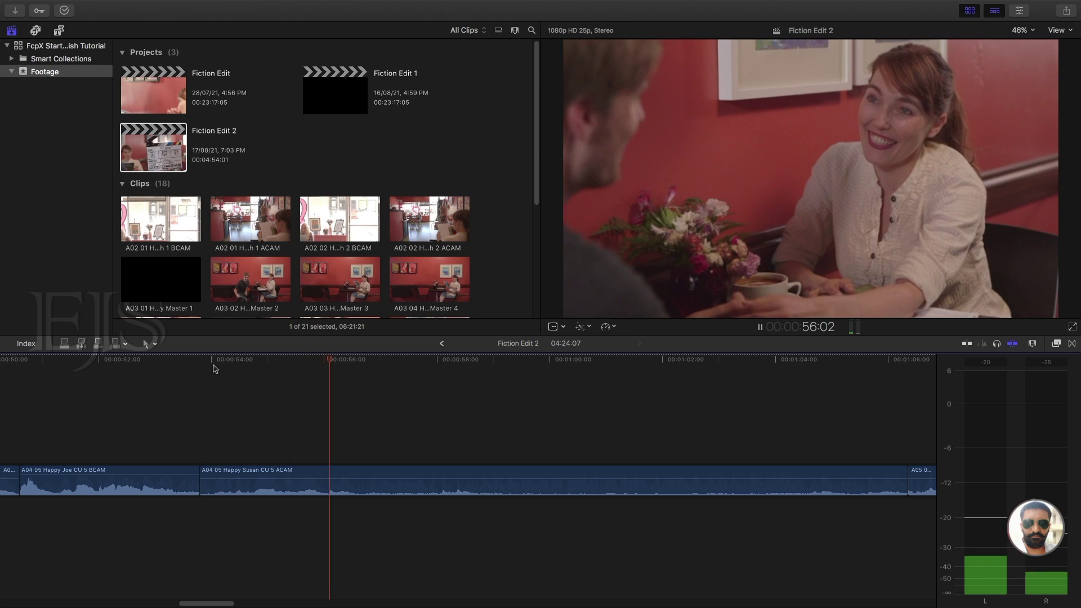
pyautogui.press('space')
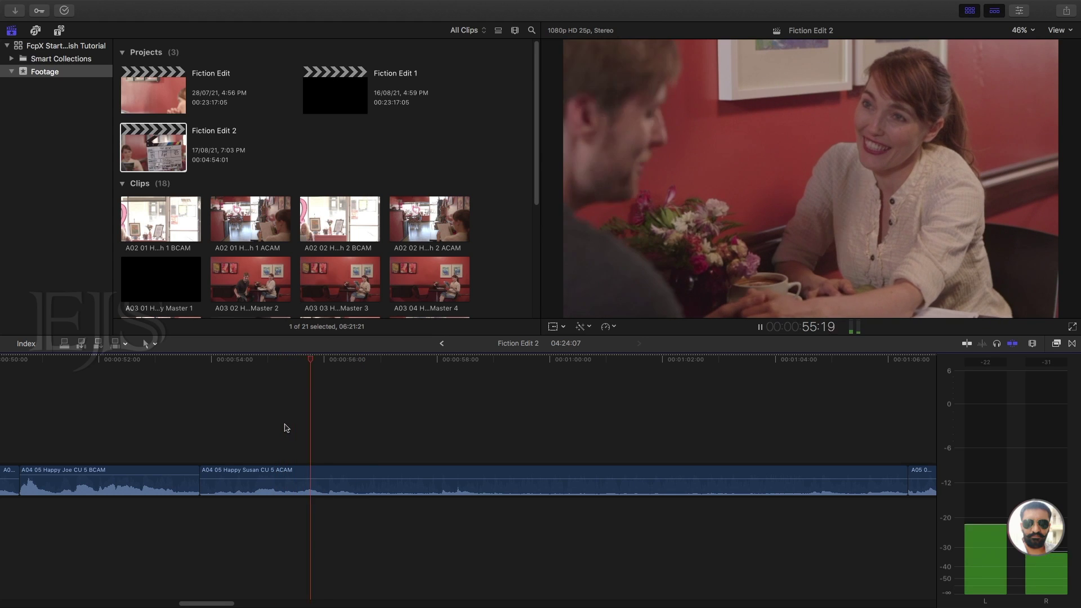
pyautogui.press('space')
pyautogui.press('space')
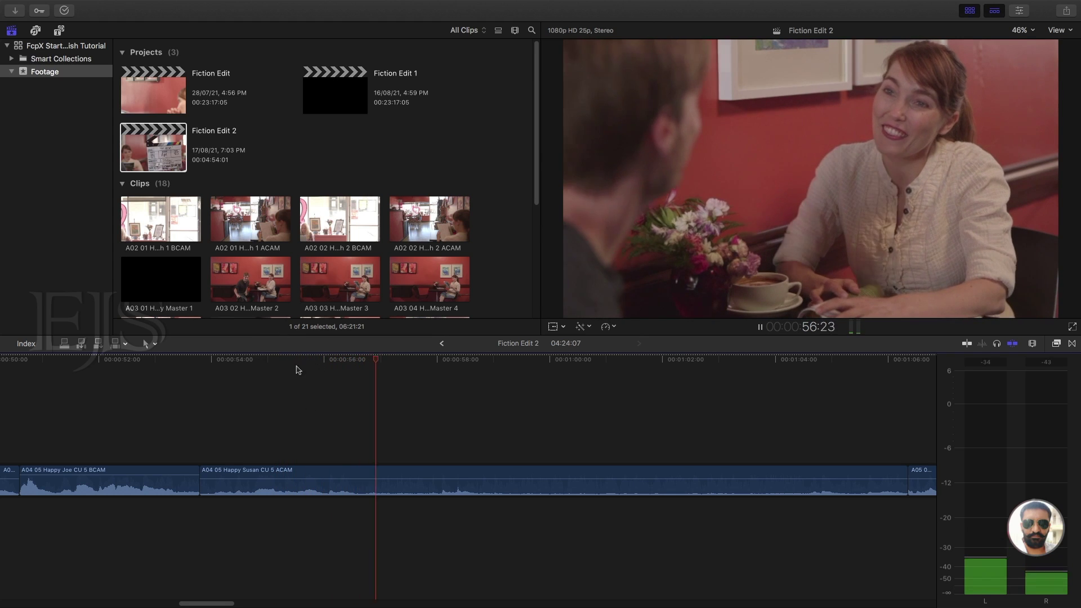
pyautogui.click(291, 360)
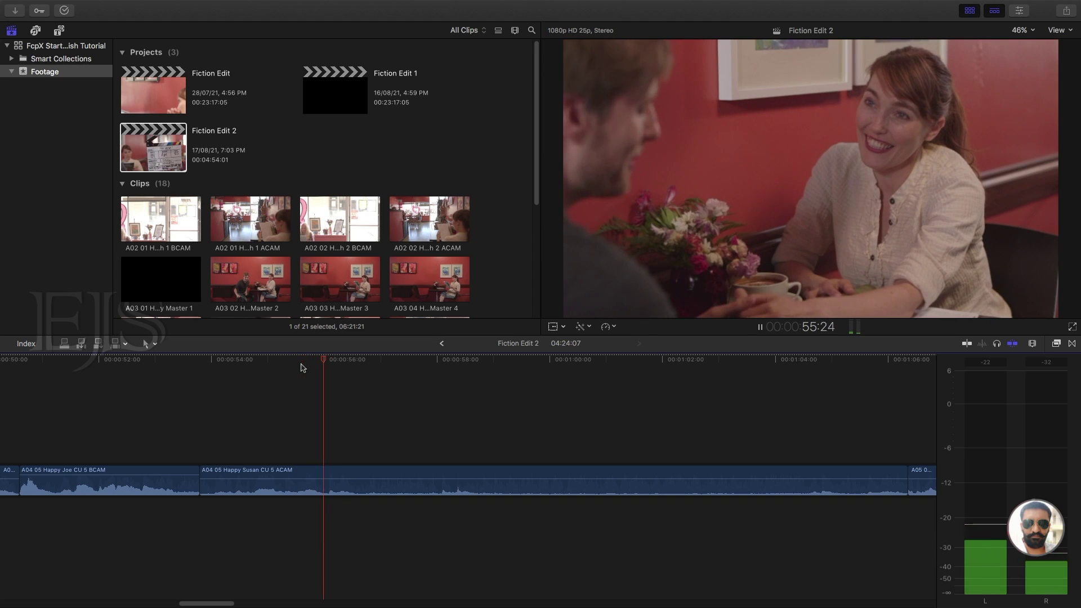
pyautogui.press('space')
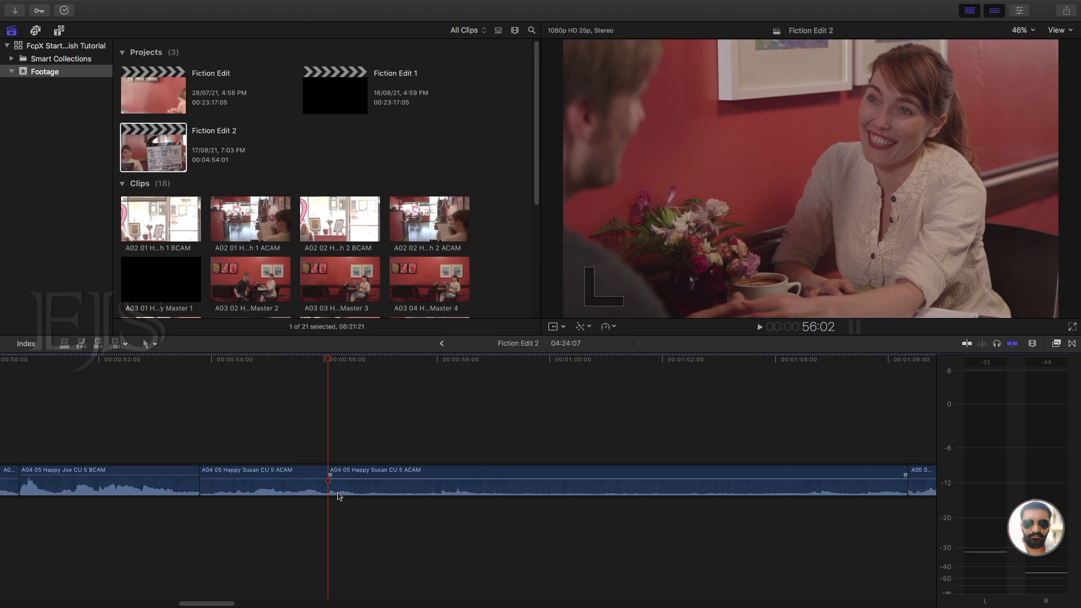
# Play the Joe OTS clip against the Susan close-up to find the frame that matches Joe's movement at the cut.
pyautogui.press('super+minus')
pyautogui.press('super+minus')
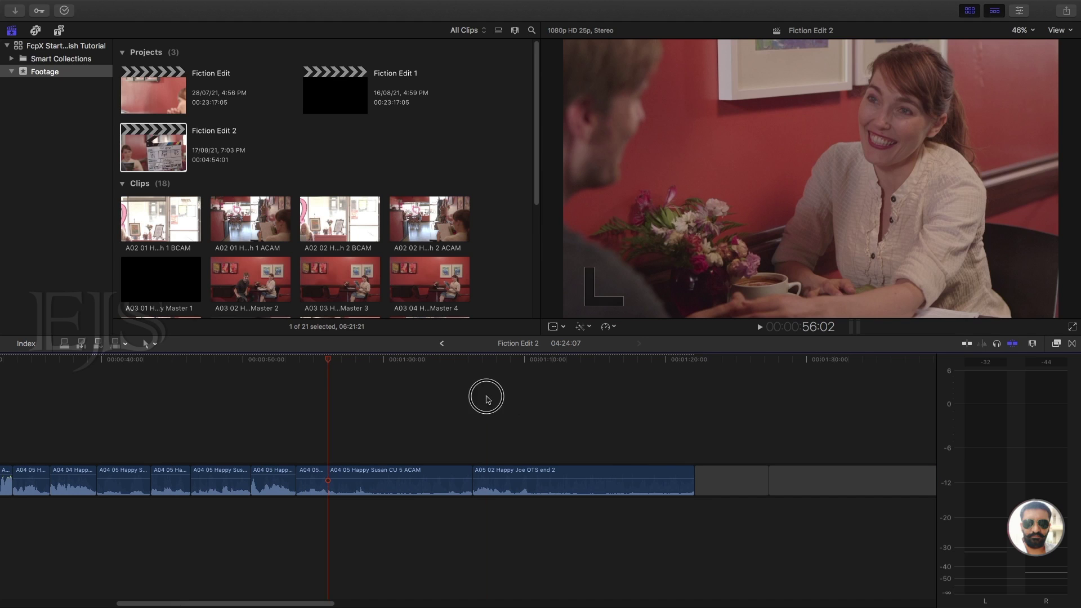
pyautogui.click(486, 399)
pyautogui.press('super+equal')
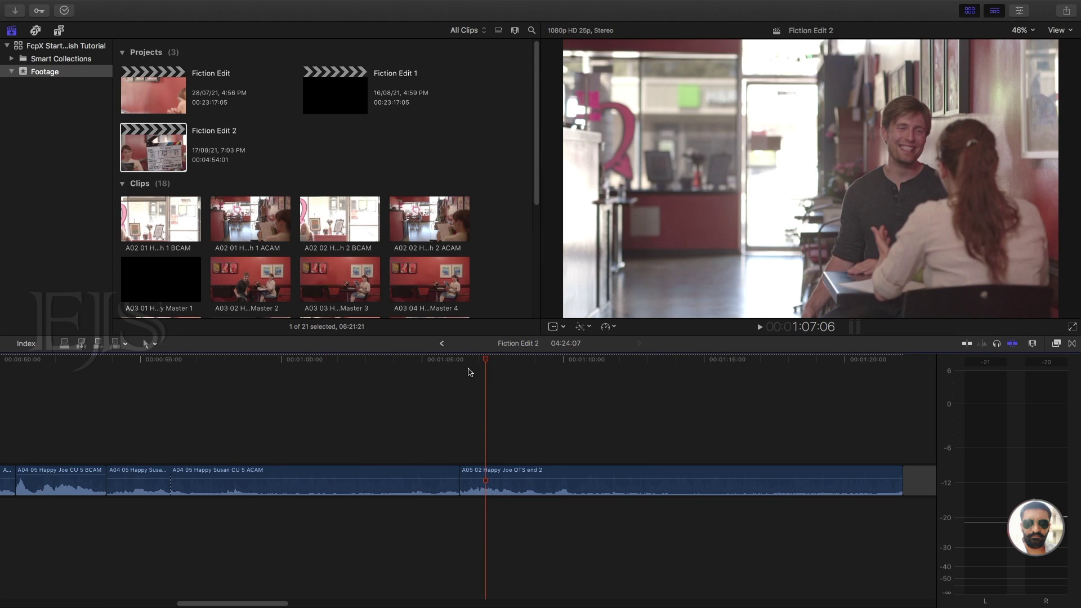
pyautogui.press('space')
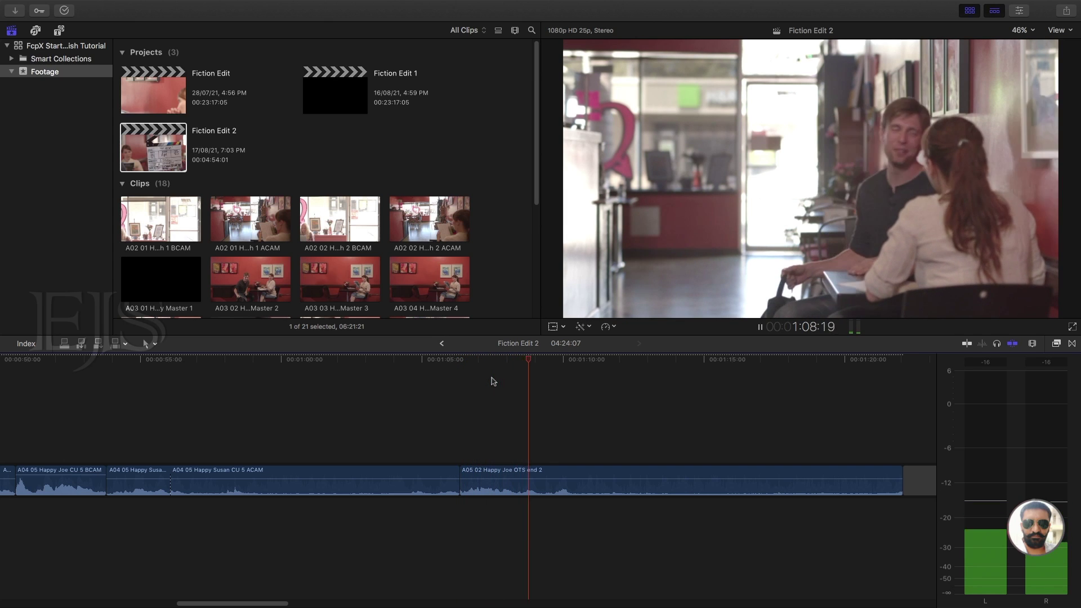
pyautogui.press('space')
pyautogui.moveTo(518, 364)
pyautogui.mouseDown()
pyautogui.moveTo(510, 361)
pyautogui.moveTo(524, 362)
pyautogui.mouseUp()
pyautogui.press('space')
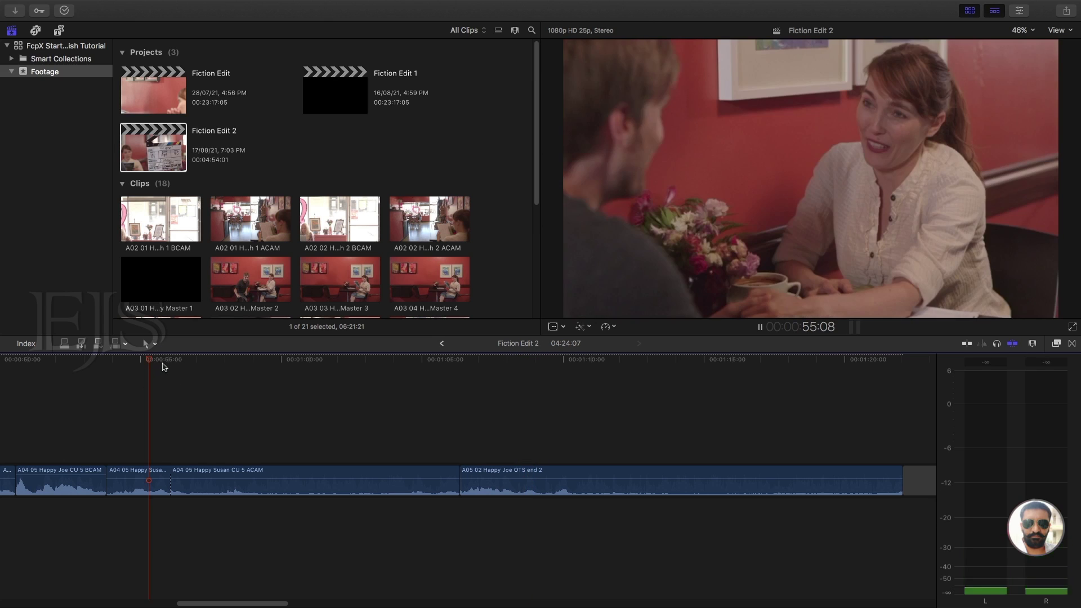
pyautogui.press('space')
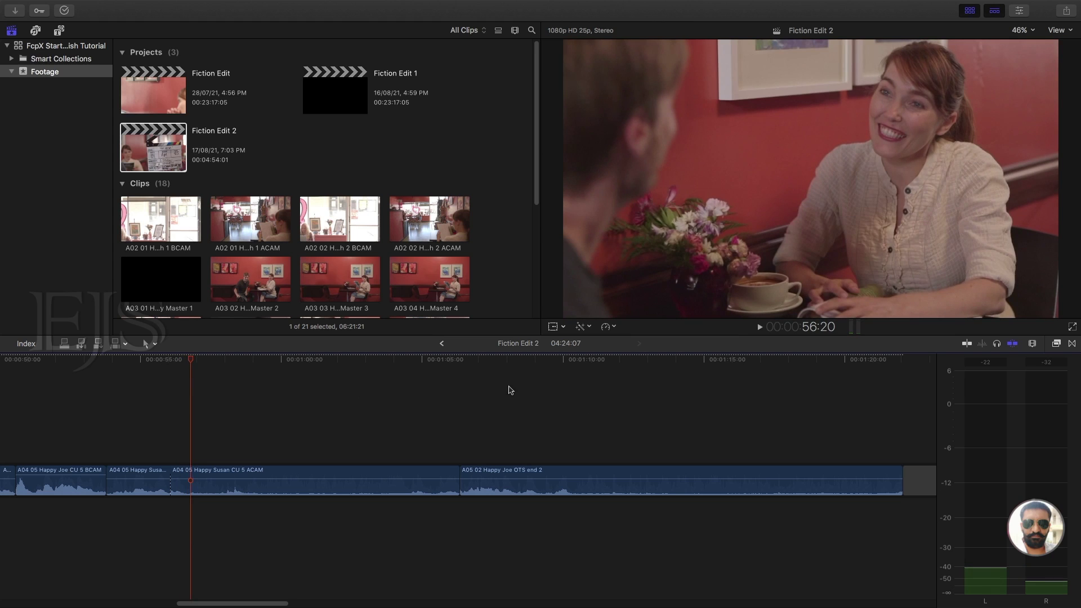
pyautogui.press('space')
pyautogui.press('space')
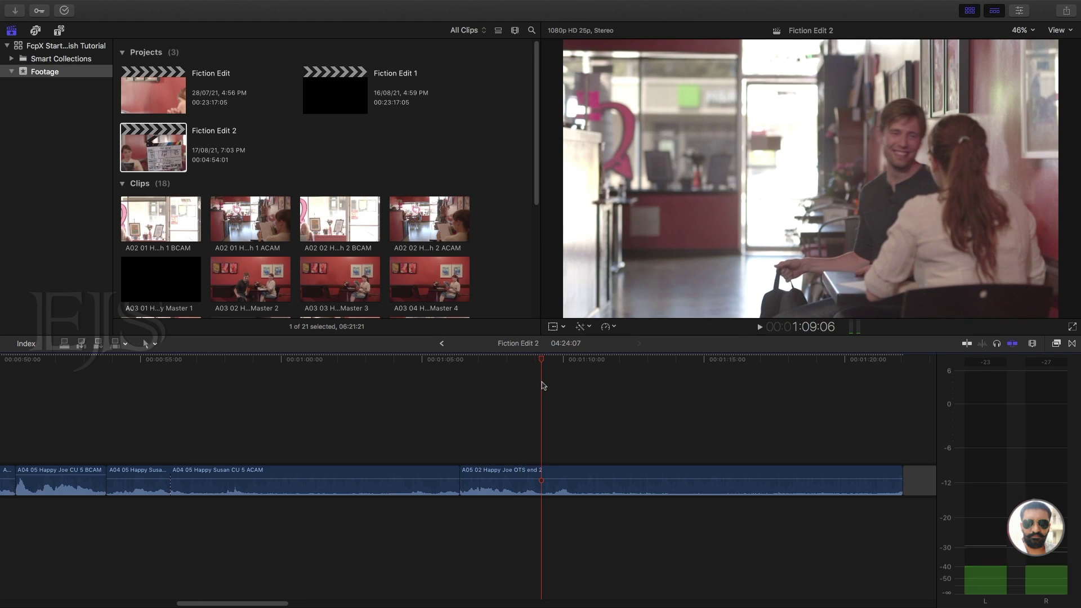
# Split the Joe OTS clip at 1:09:07 and delete the part before the cut.
pyautogui.press('space')
pyautogui.moveTo(551, 358); pyautogui.dragTo(544, 362)
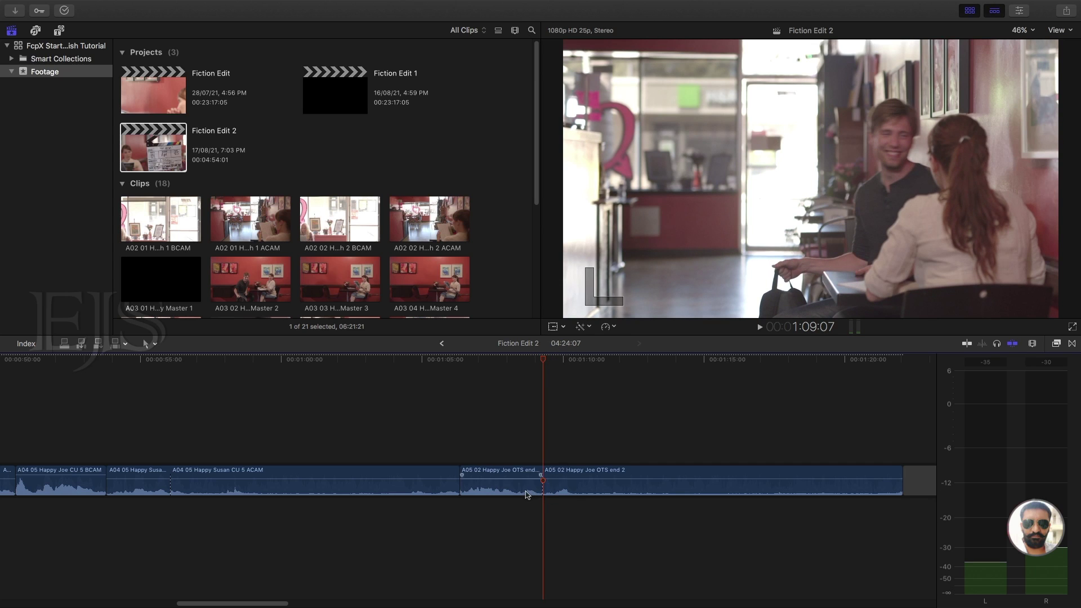
pyautogui.press('Delete')
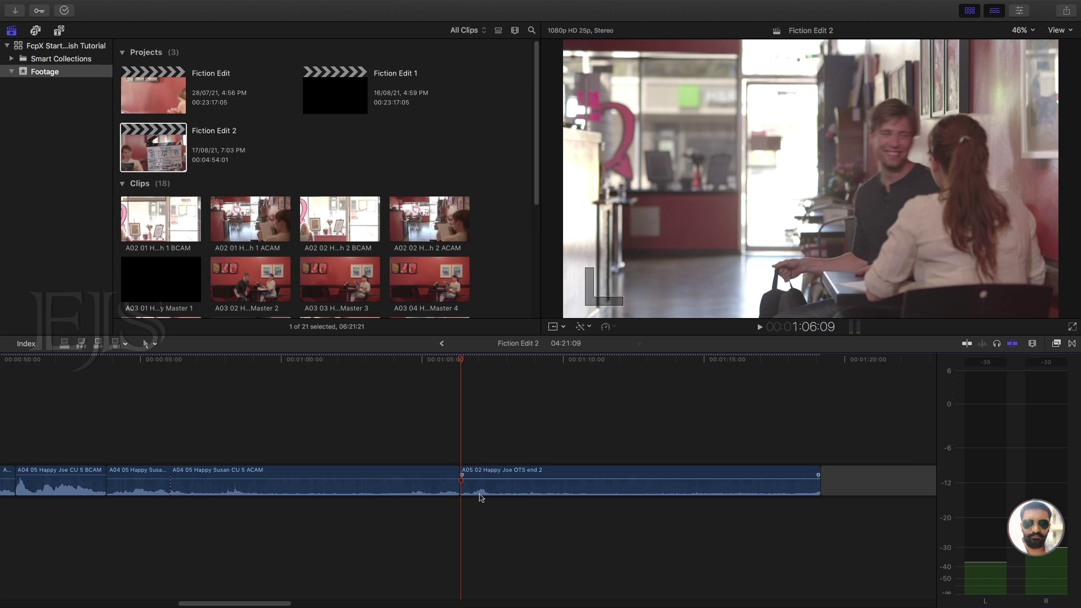
# Check the remaining part of the Susan close-up after the 56:02 split and delete it so the Joe OTS clip follows directly.
pyautogui.click(346, 494)
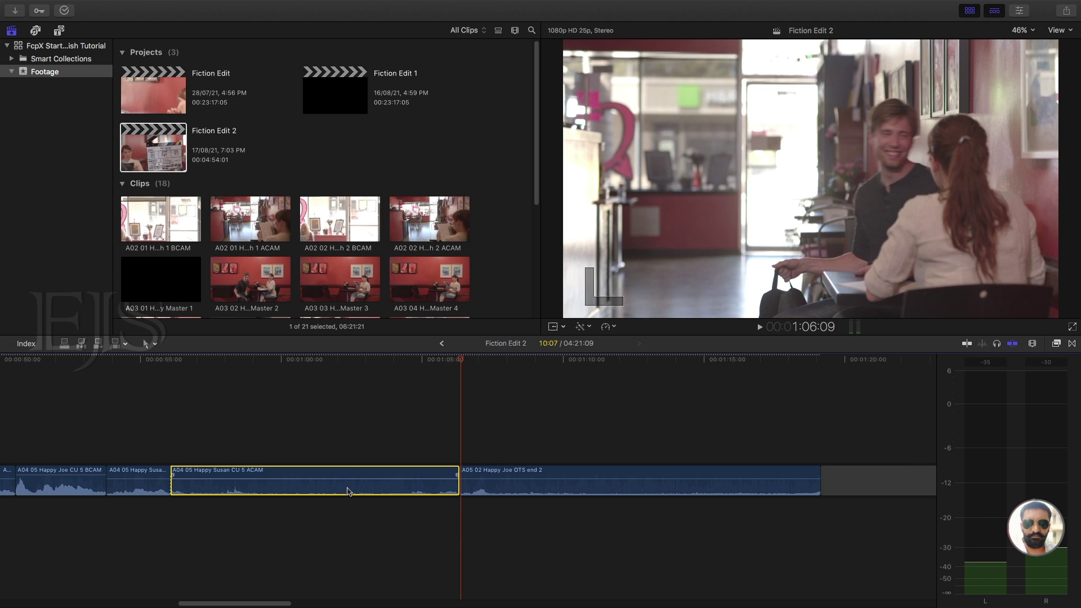
pyautogui.moveTo(169, 362); pyautogui.dragTo(226, 372)
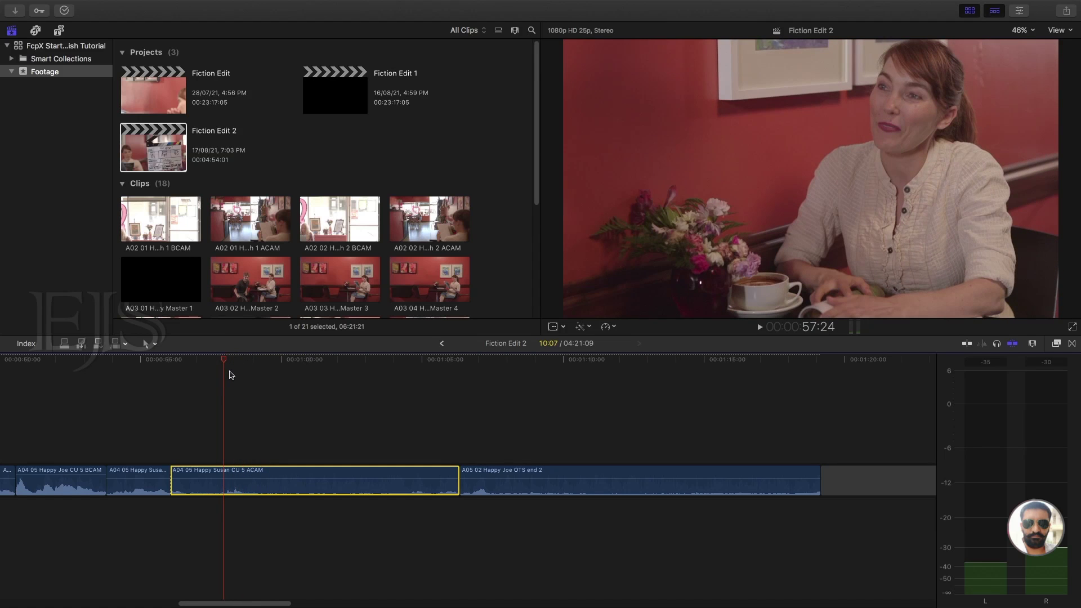
pyautogui.press('space')
pyautogui.press('space')
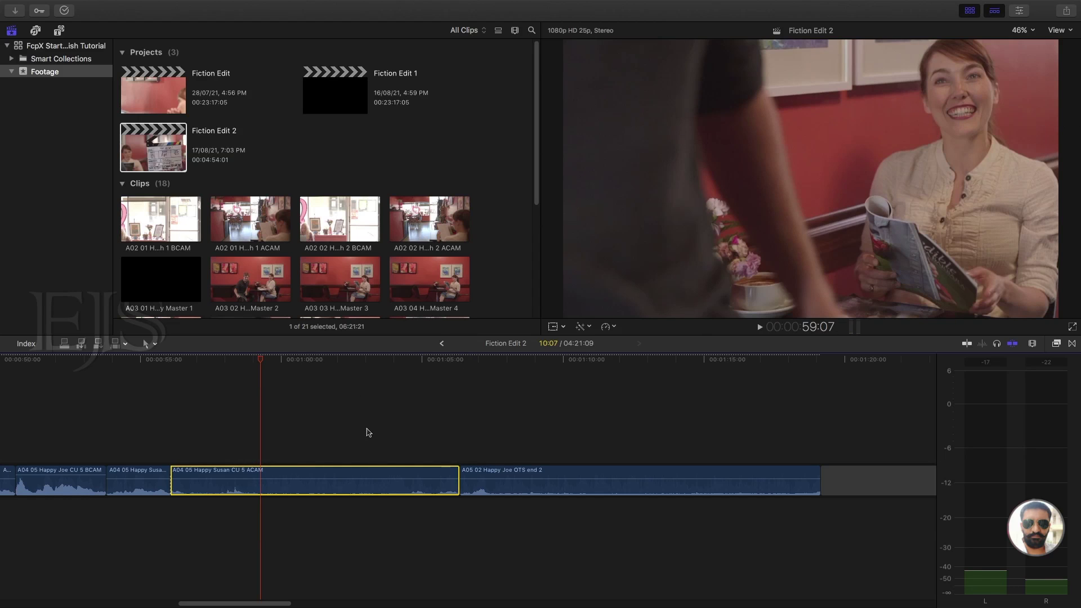
pyautogui.press('Delete')
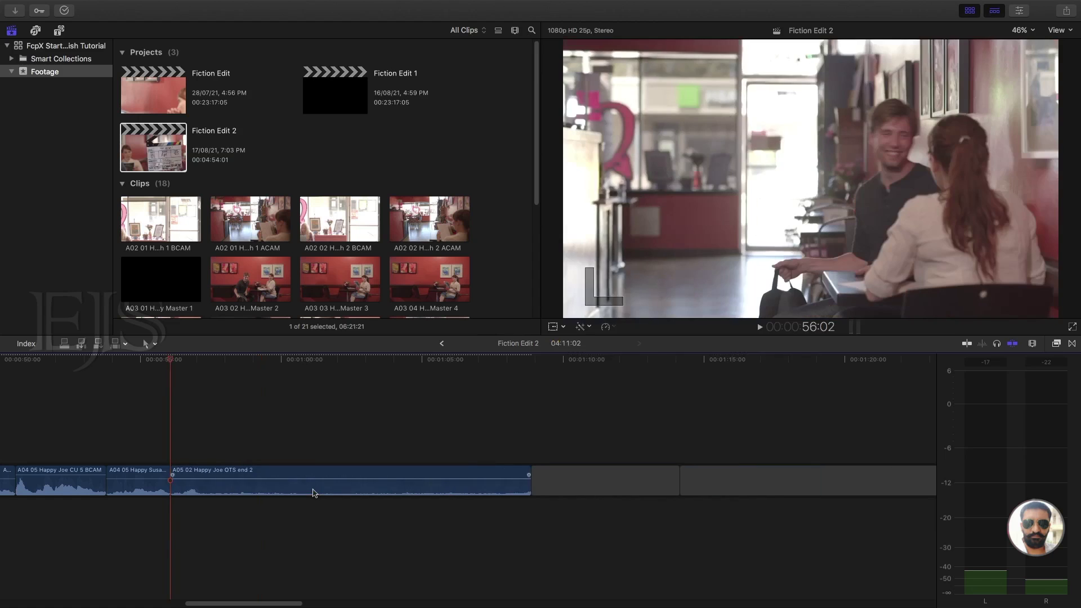
# Play Joe's exit, trim the end of the Joe OTS clip to 1:07:05 and delete the short gap after it.
pyautogui.click(115, 387)
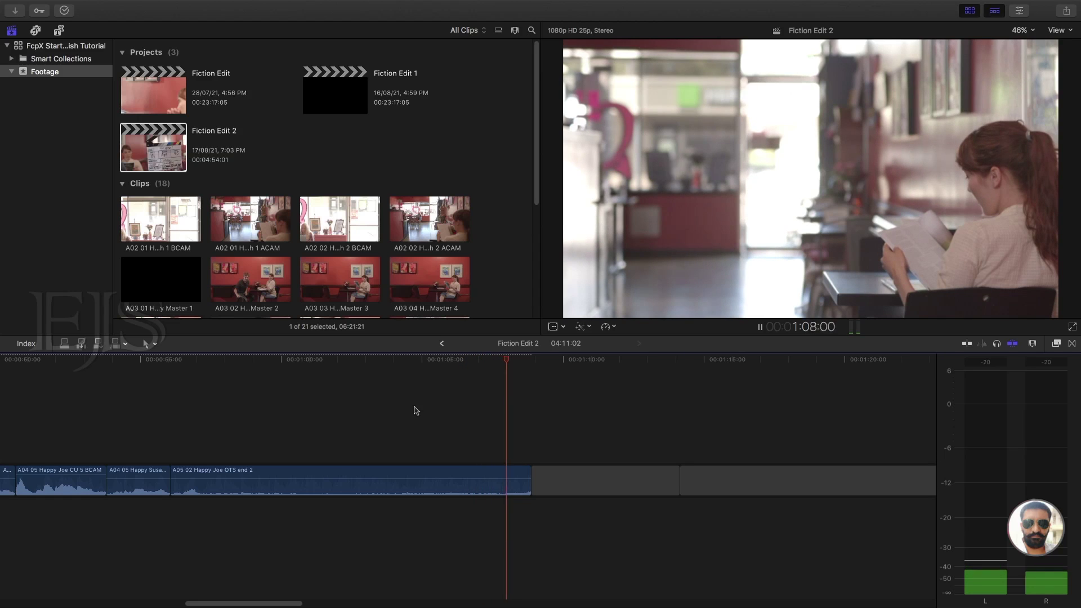
pyautogui.press('space')
pyautogui.click(493, 497)
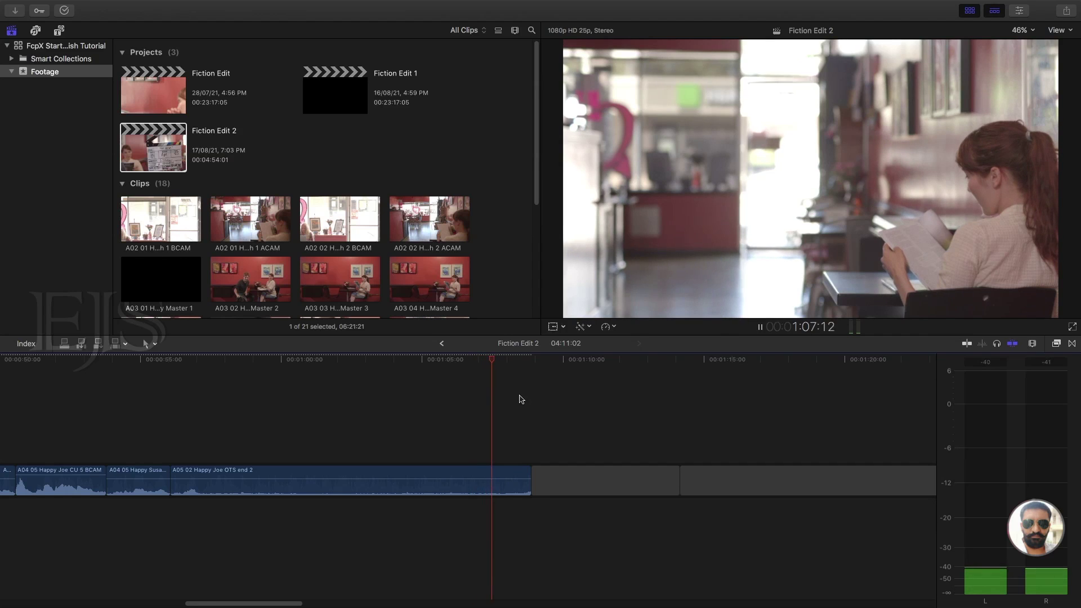
pyautogui.moveTo(519, 483); pyautogui.dragTo(483, 480)
pyautogui.press('super+minus')
pyautogui.press('super+minus')
pyautogui.click(503, 484)
pyautogui.press('Delete')
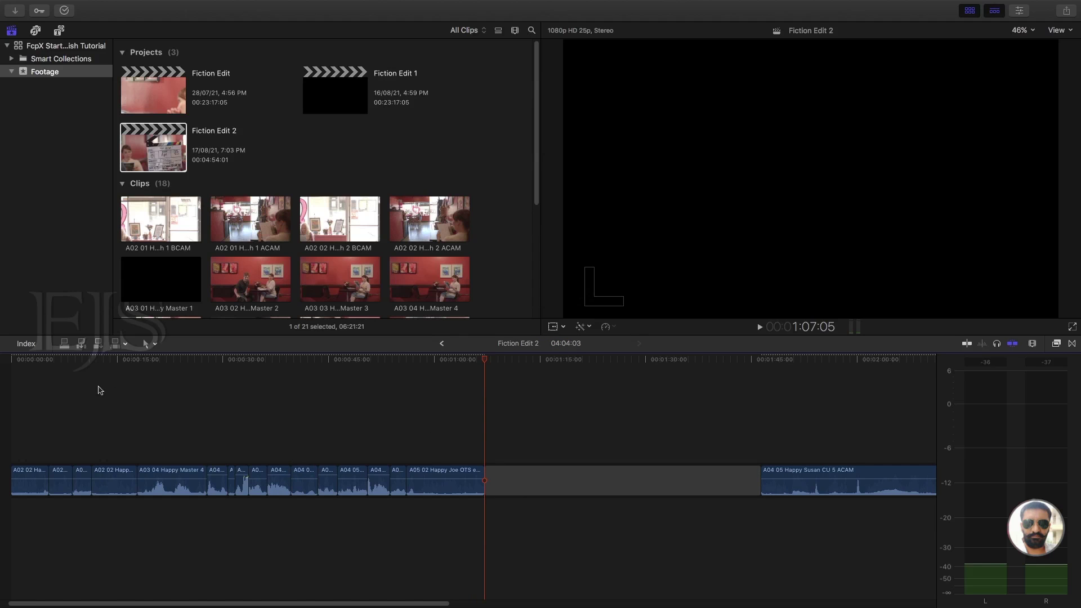
# Play the edited scene from its start through Joe's exit to review the cuts.
pyautogui.moveTo(97, 358); pyautogui.dragTo(1, 357)
pyautogui.press('space')
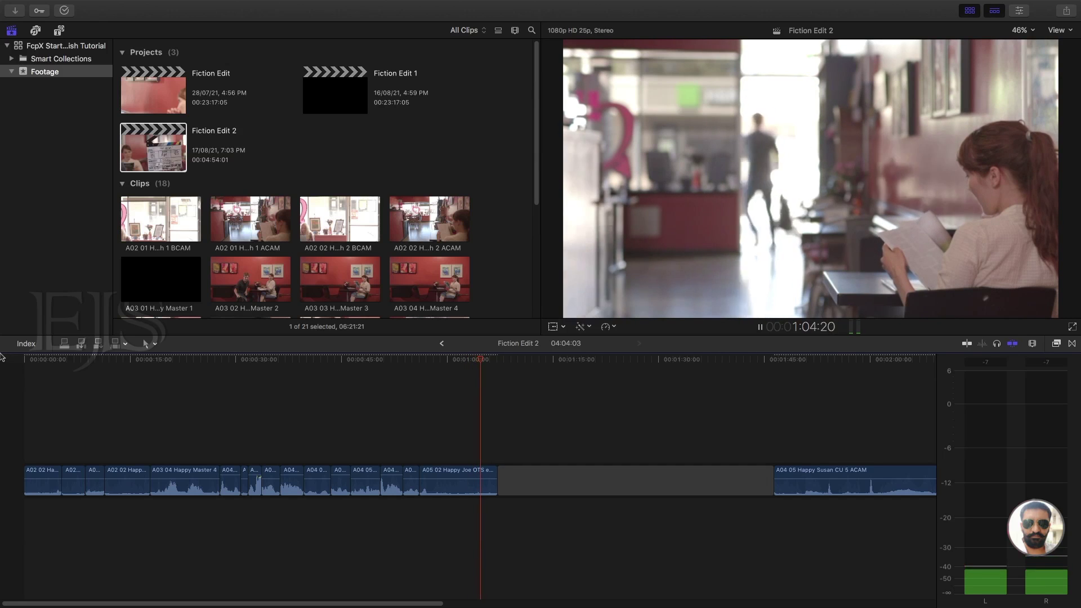
pyautogui.press('space')
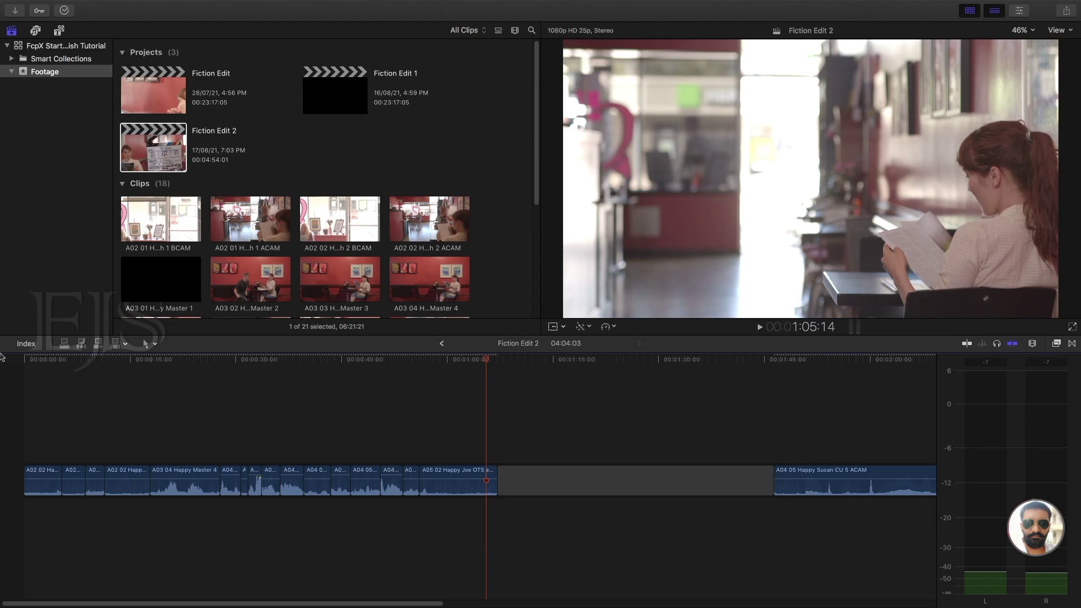
# Look through the spare A04 05 Happy Susan CU 5 ACAM clip for her reaction to Joe's arrival.
pyautogui.press('super+minus')
pyautogui.press('super+minus')
pyautogui.press('super+equal')
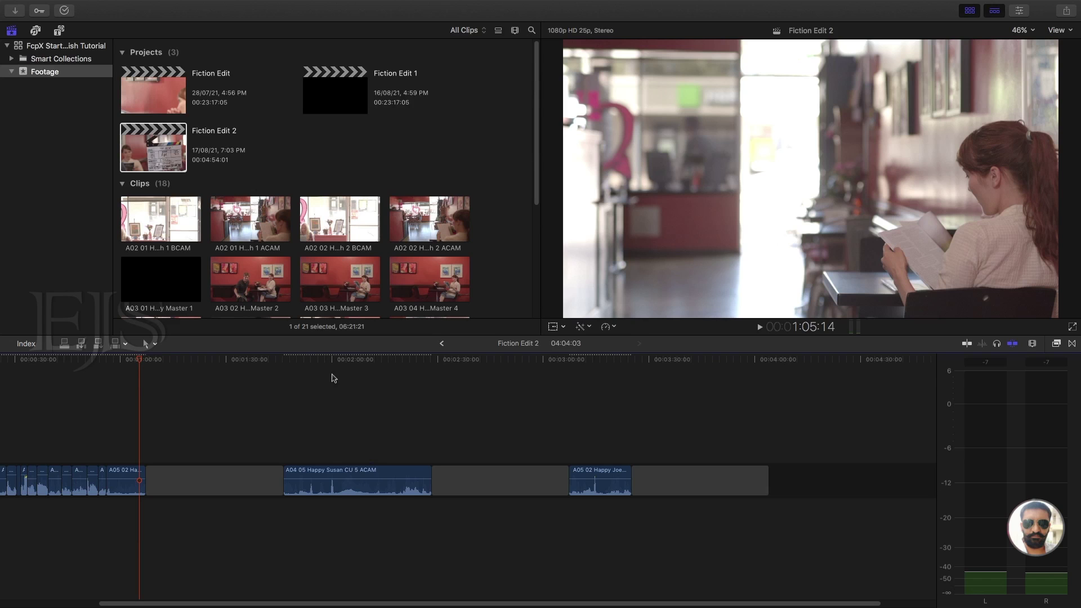
pyautogui.moveTo(314, 361); pyautogui.dragTo(351, 370)
pyautogui.moveTo(355, 370); pyautogui.dragTo(404, 373)
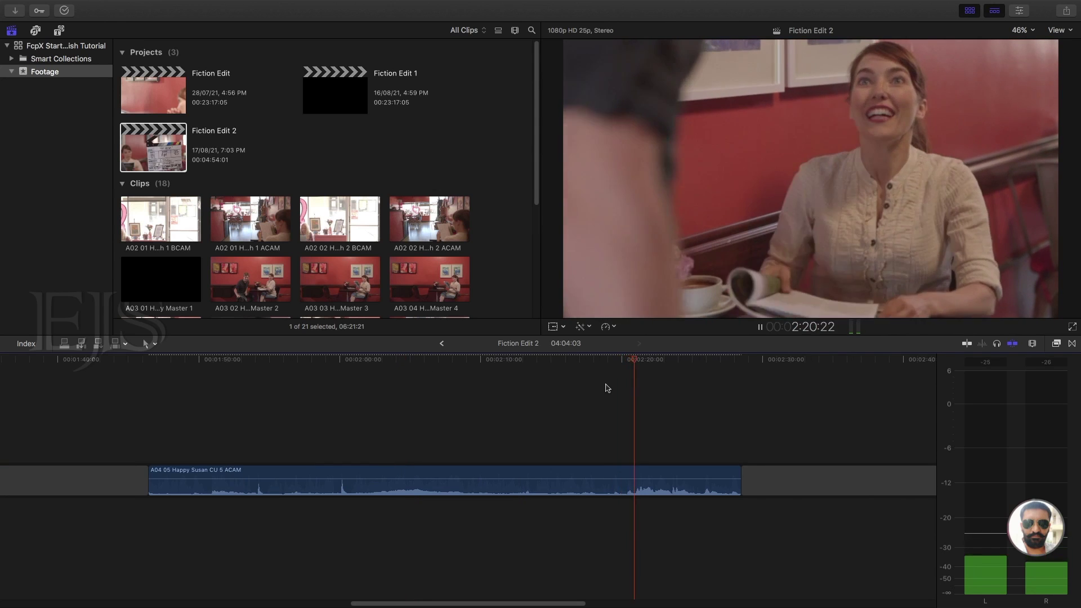
pyautogui.moveTo(614, 359); pyautogui.dragTo(587, 361)
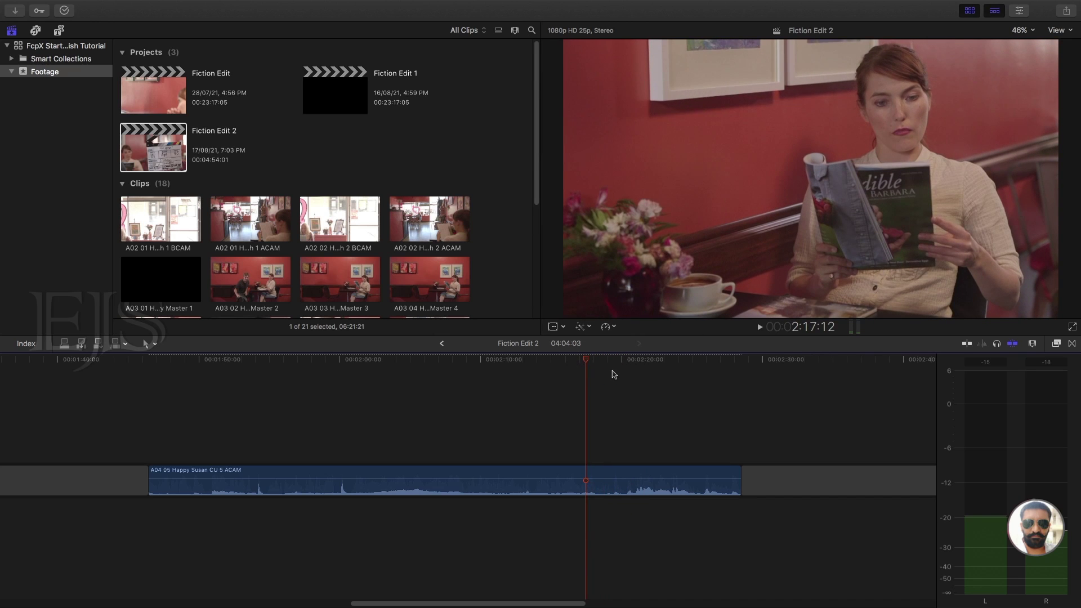
pyautogui.press('space')
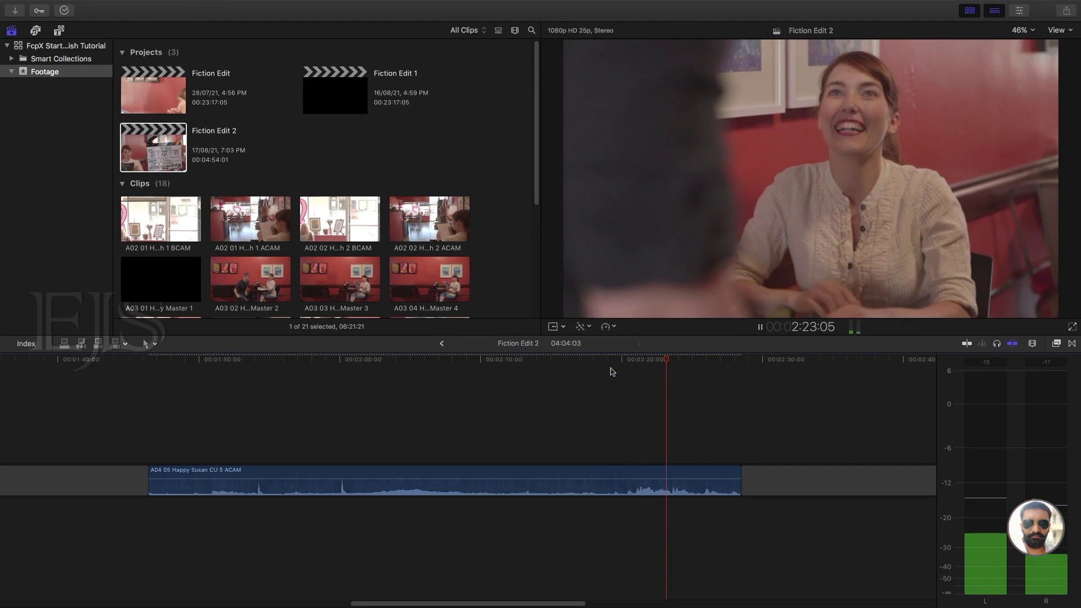
pyautogui.press('space')
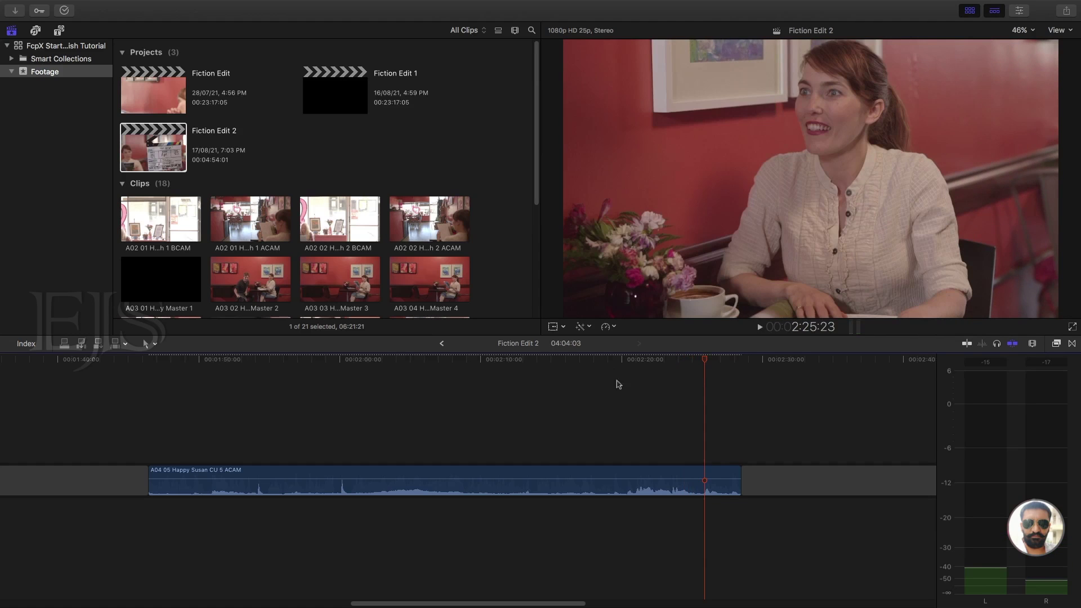
# Split the spare Susan close-up at 2:19:06, trim its end to 2:27:22 and cut that segment out of the timeline.
pyautogui.moveTo(623, 365); pyautogui.dragTo(612, 363)
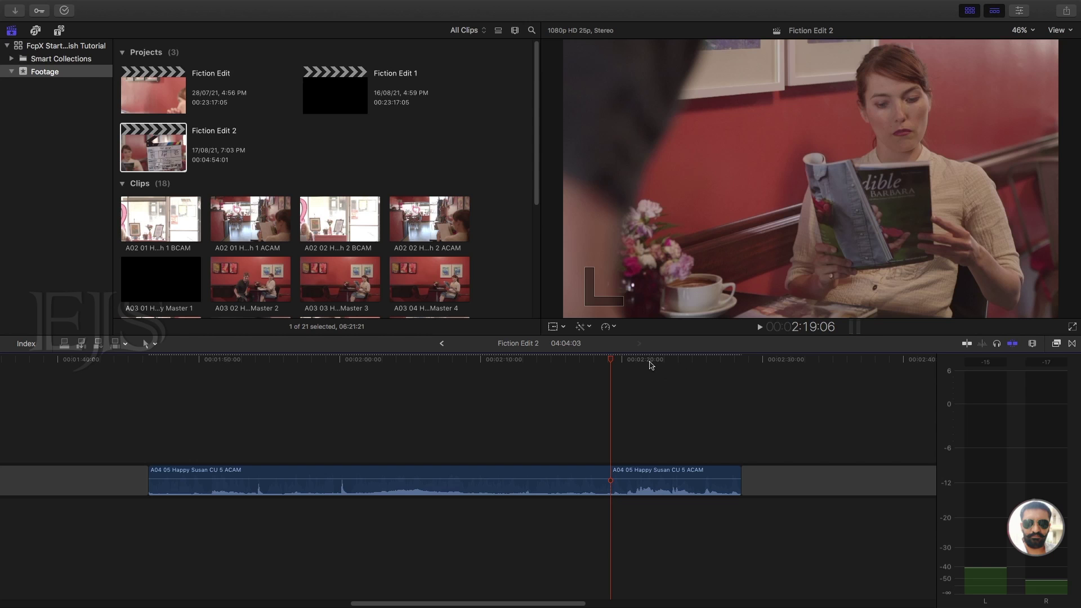
pyautogui.press('space')
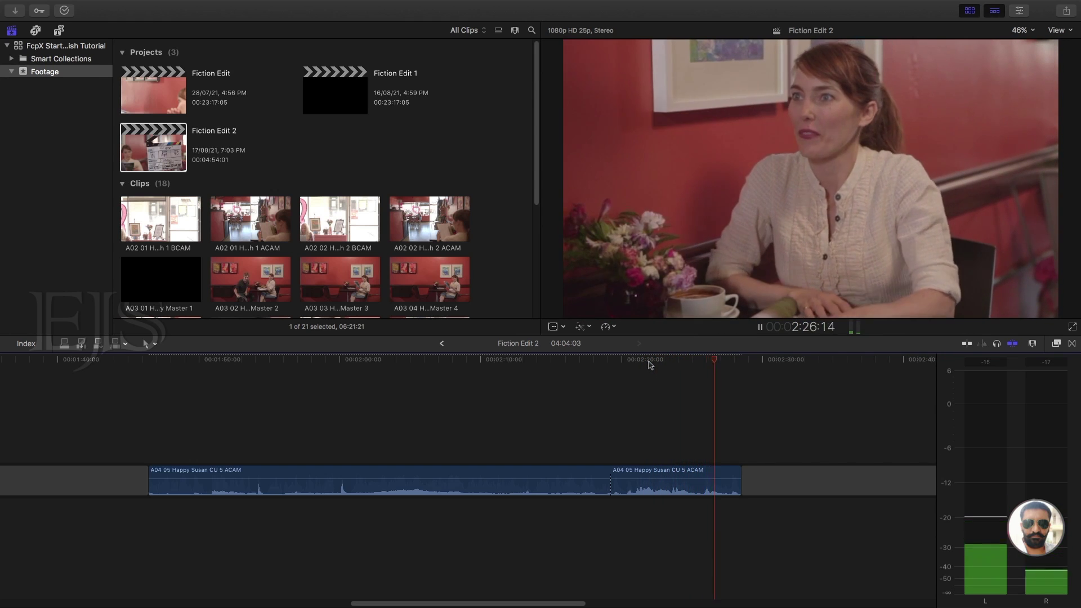
pyautogui.press('space')
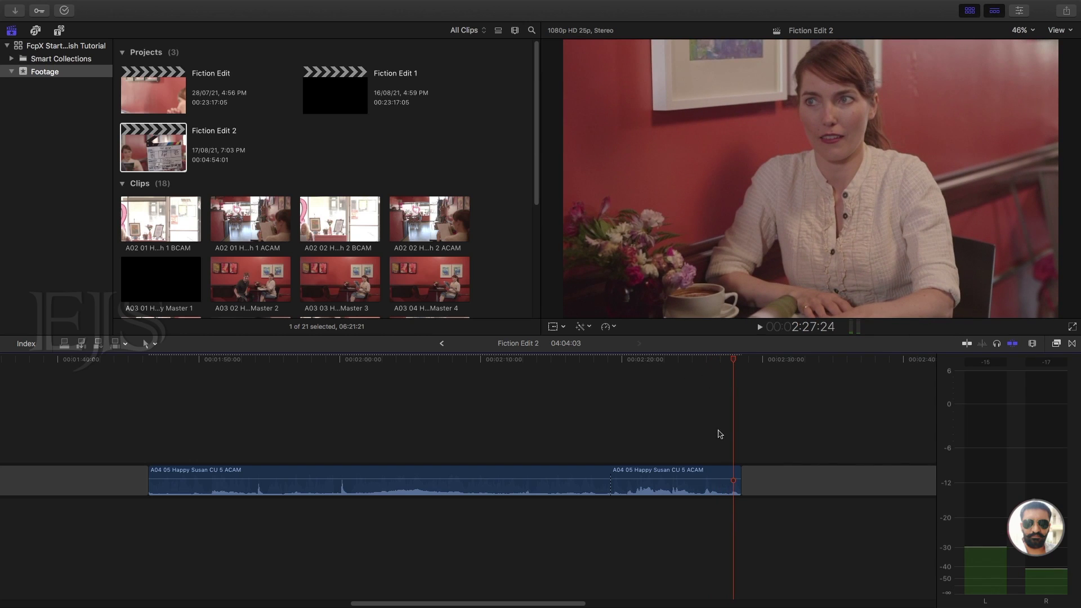
pyautogui.press('Left')
pyautogui.press('Left')
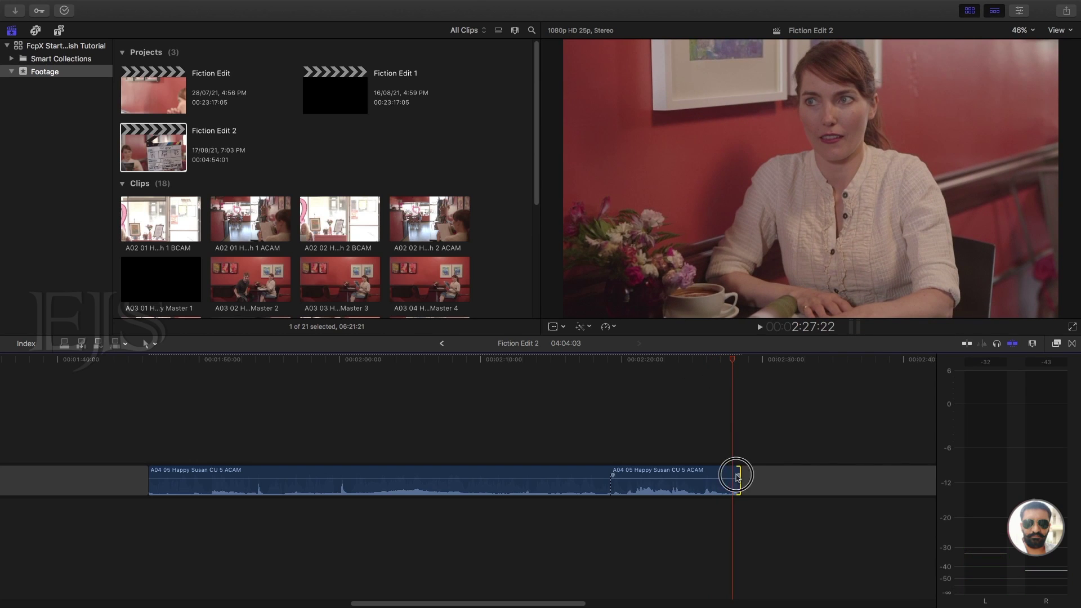
pyautogui.moveTo(737, 478); pyautogui.dragTo(732, 478)
pyautogui.click(678, 476)
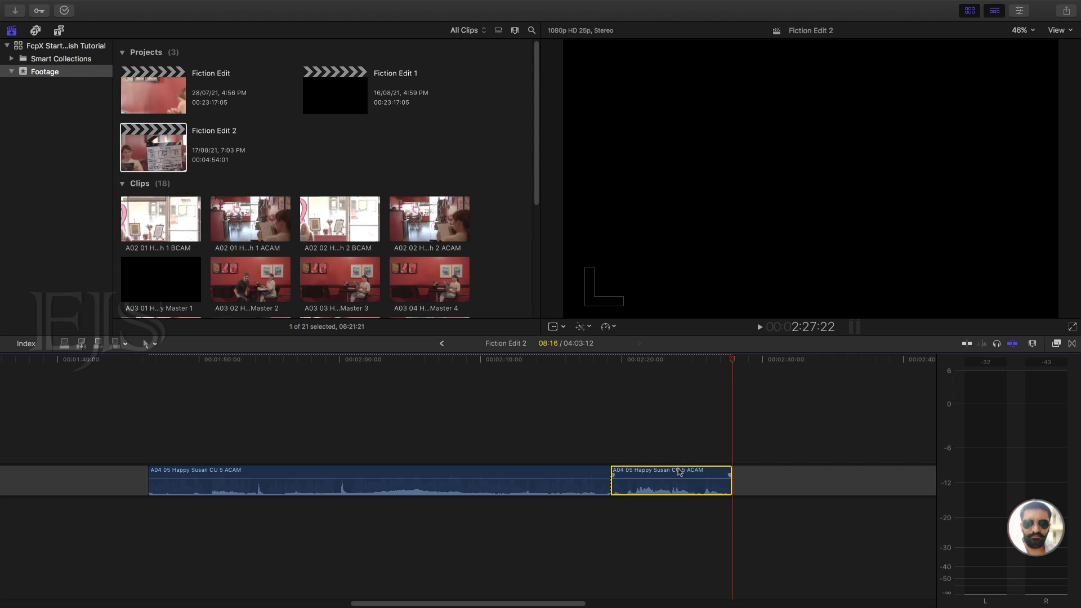
pyautogui.press('Delete')
# Find and play Joe's greeting in the A03 04 Happy Master 4 clip near the start of the edit.
pyautogui.press('super+minus')
pyautogui.press('super+minus')
pyautogui.press('super+minus')
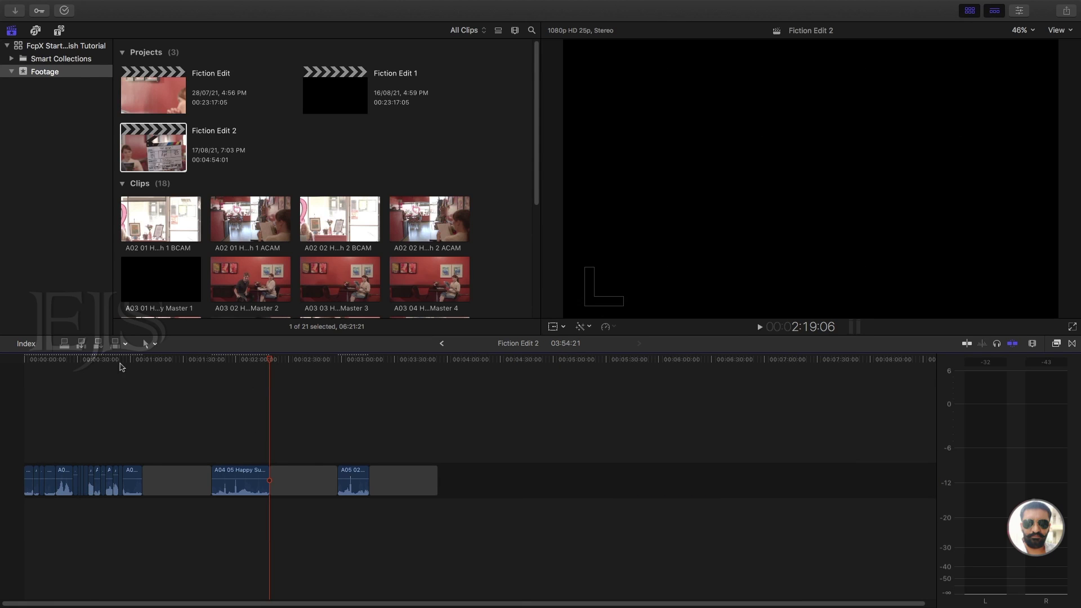
pyautogui.press('Home')
pyautogui.press('super+equal')
pyautogui.press('super+equal')
pyautogui.press('super+equal')
pyautogui.press('super+equal')
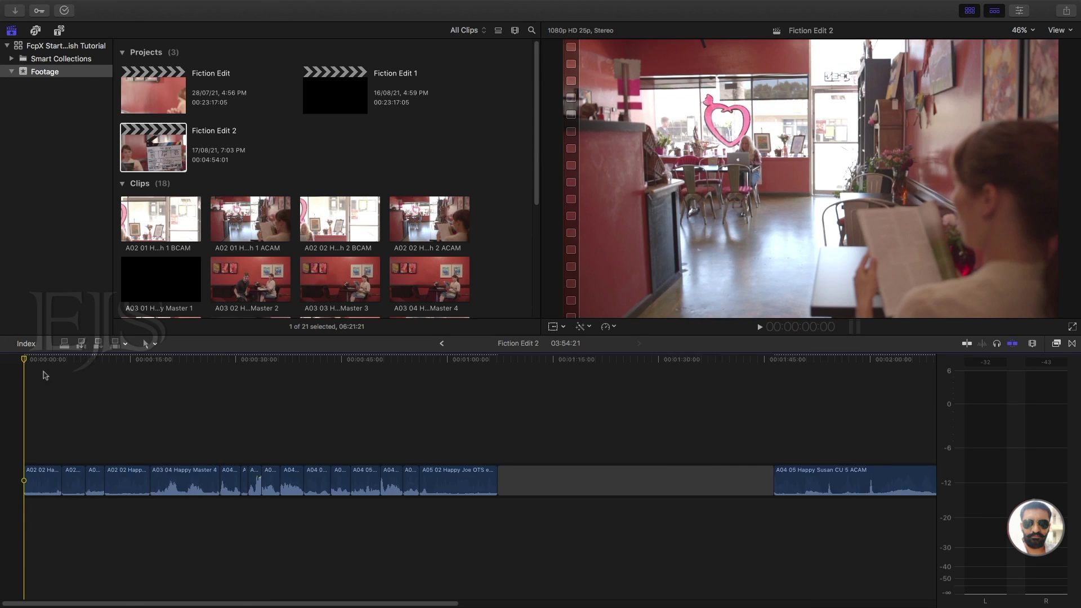
pyautogui.click(183, 359)
pyautogui.moveTo(184, 362); pyautogui.dragTo(552, 391)
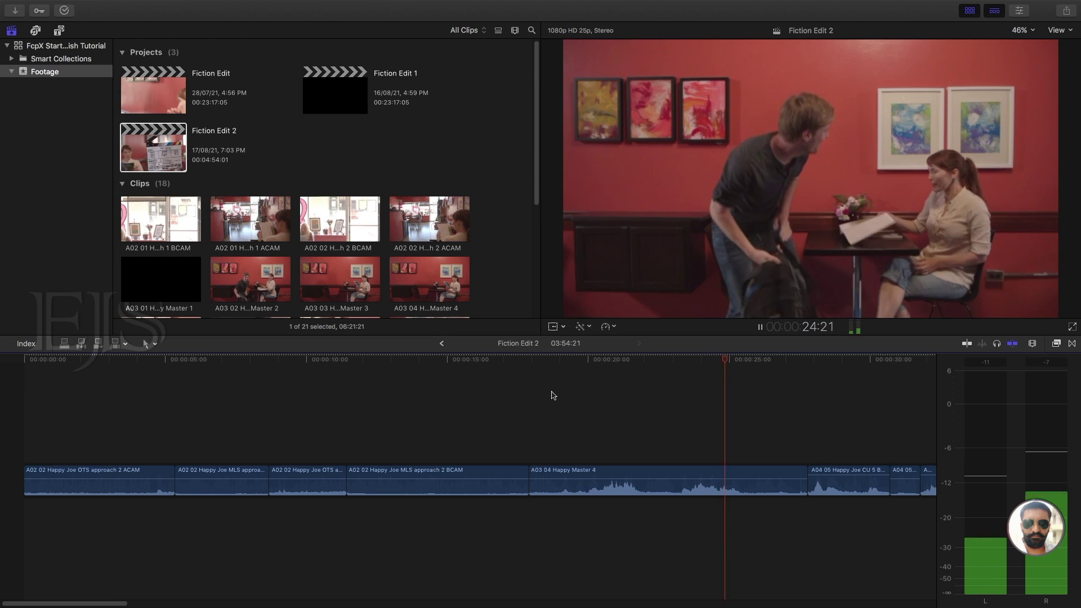
pyautogui.press('space')
pyautogui.click(541, 372)
pyautogui.press('space')
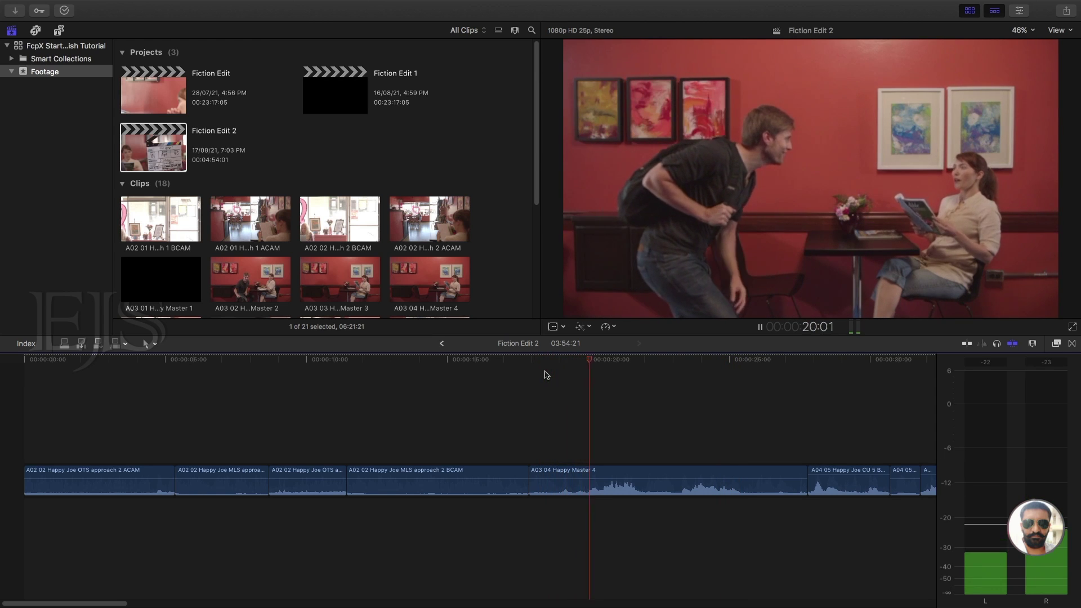
# Split the Happy Master 4 clip at 19:24 during Joe's greeting and insert the cut Susan close-up there.
pyautogui.press('space')
pyautogui.press('space')
pyautogui.moveTo(606, 365); pyautogui.dragTo(578, 360)
pyautogui.press('space')
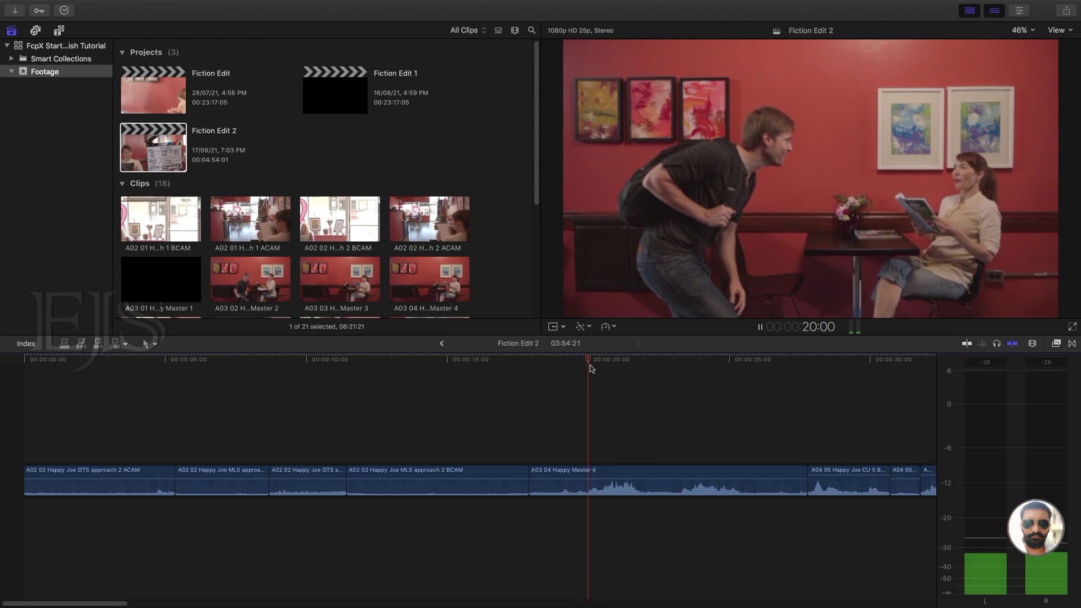
pyautogui.press('space')
pyautogui.moveTo(593, 361); pyautogui.dragTo(573, 359)
pyautogui.press('space')
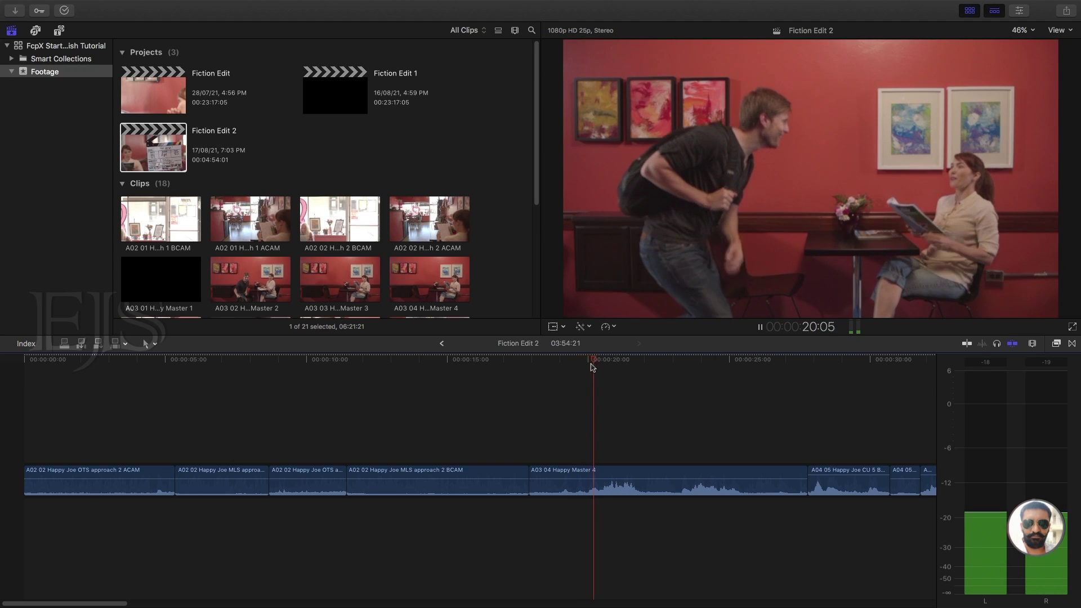
pyautogui.click(591, 361)
pyautogui.moveTo(591, 361); pyautogui.dragTo(589, 362)
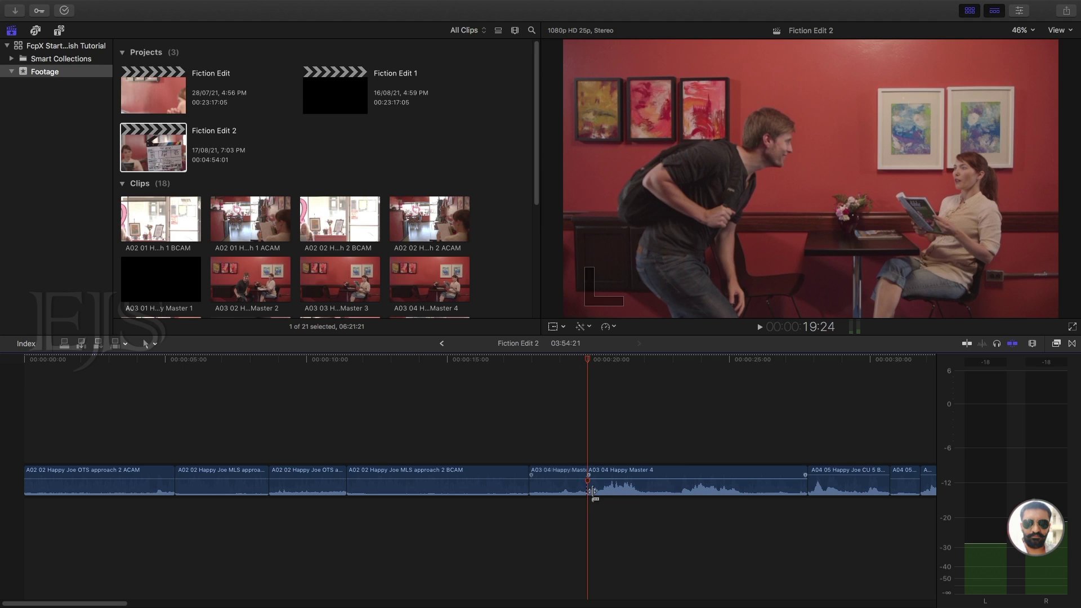
pyautogui.press('w')
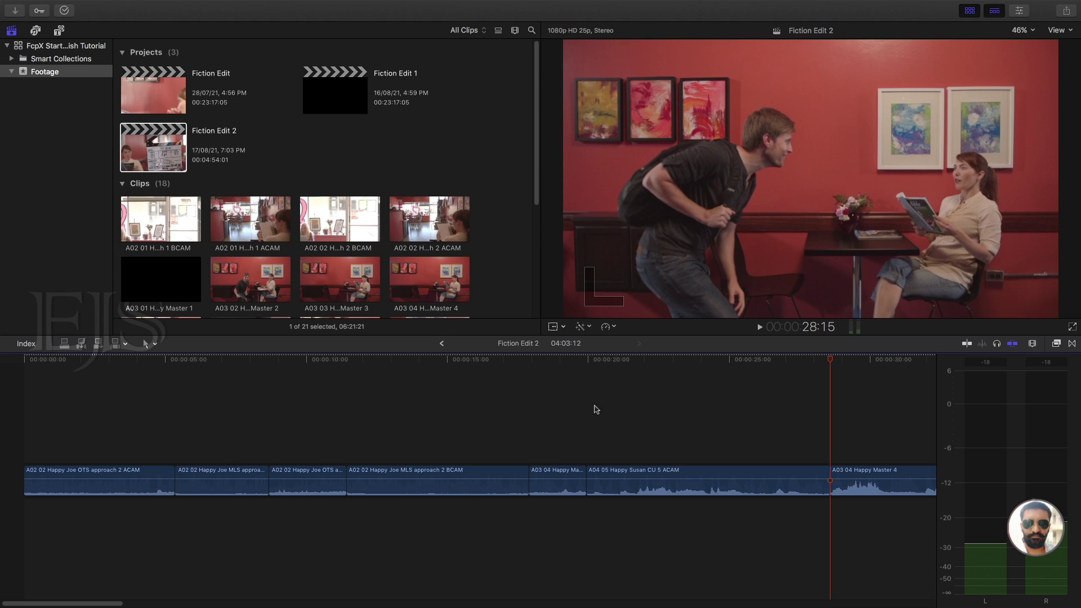
# Play the cut from the master shot into the inserted Susan close-up to find where her reaction starts.
pyautogui.click(553, 383)
pyautogui.press('space')
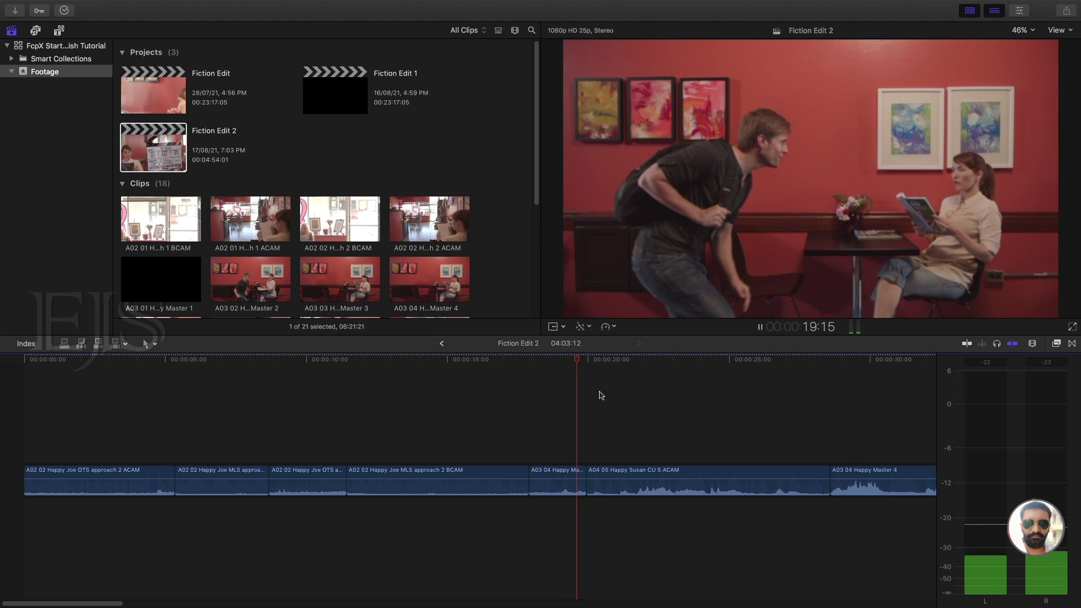
pyautogui.press('space')
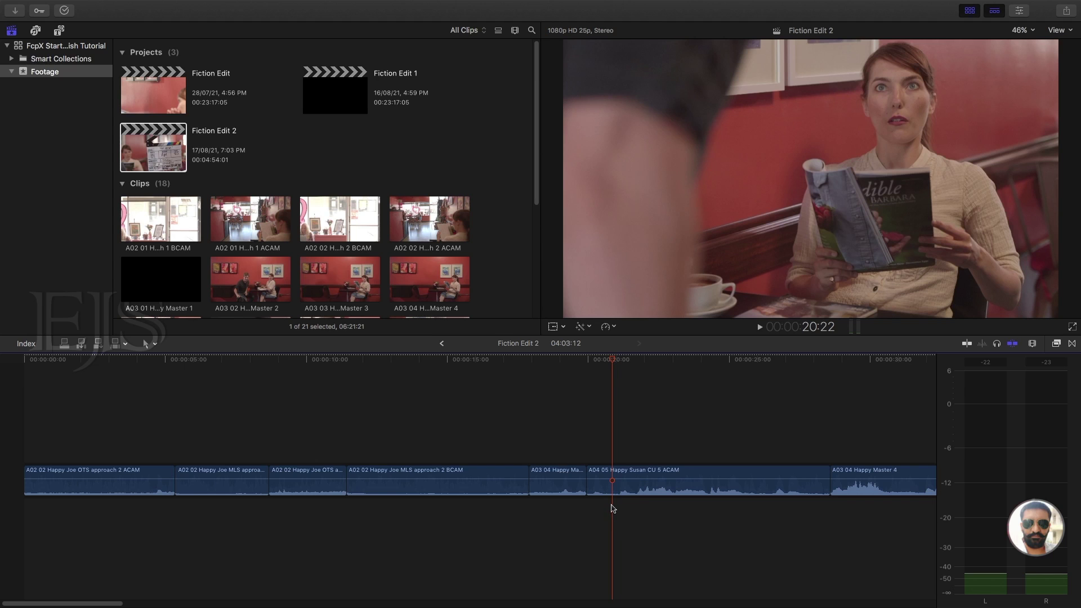
pyautogui.click(555, 384)
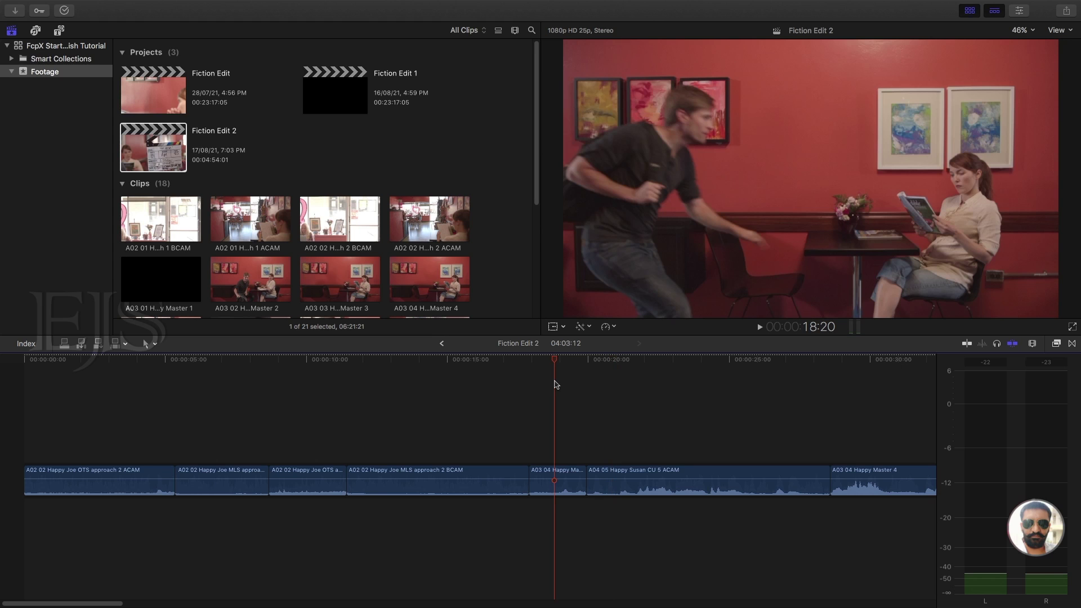
pyautogui.press('space')
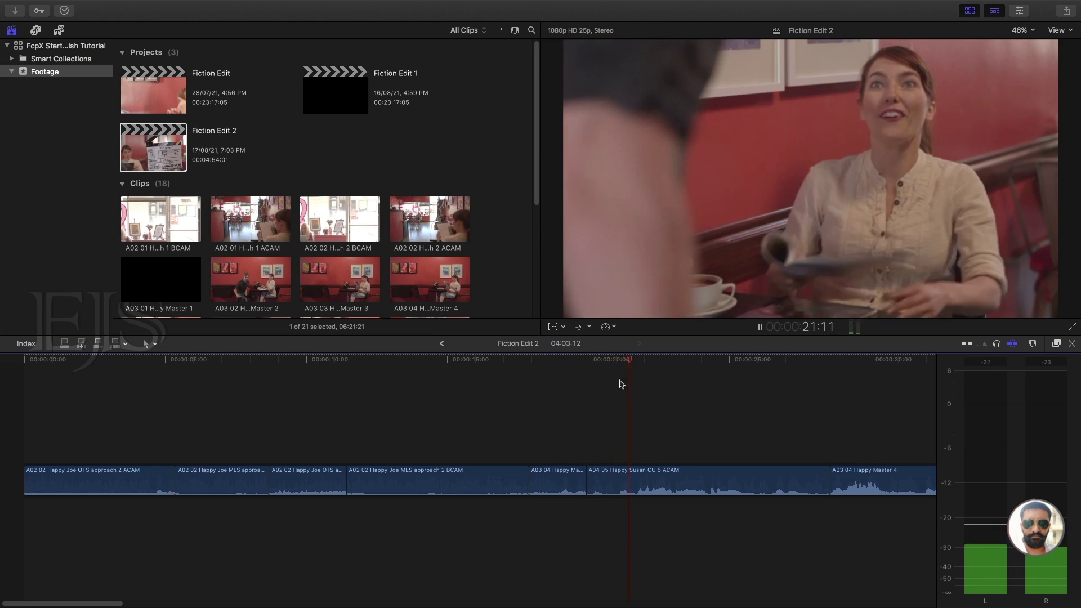
pyautogui.press('space')
pyautogui.moveTo(633, 362); pyautogui.dragTo(620, 364)
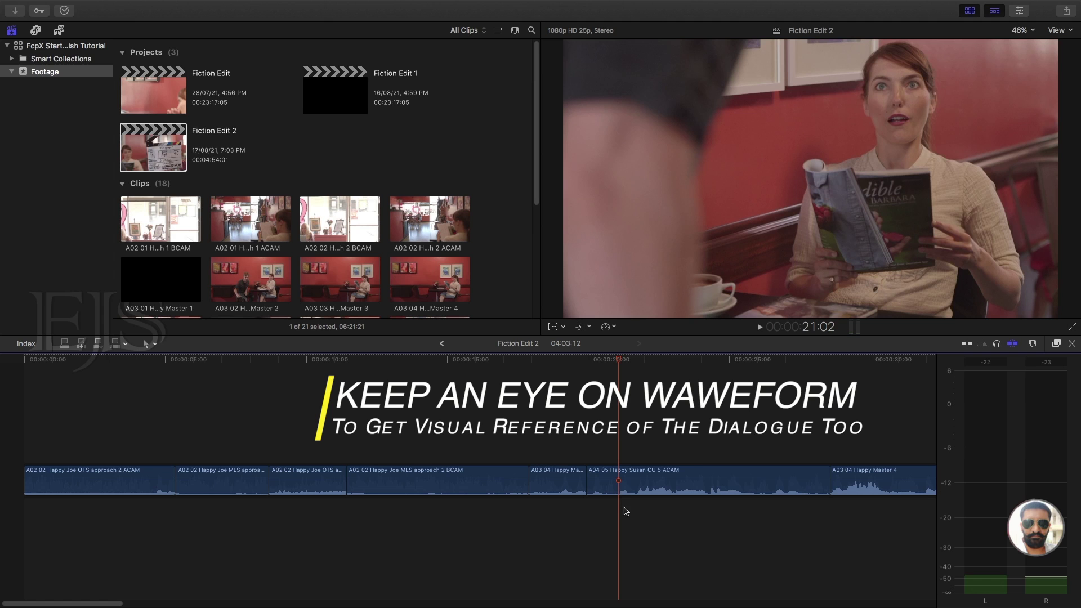
pyautogui.press('space')
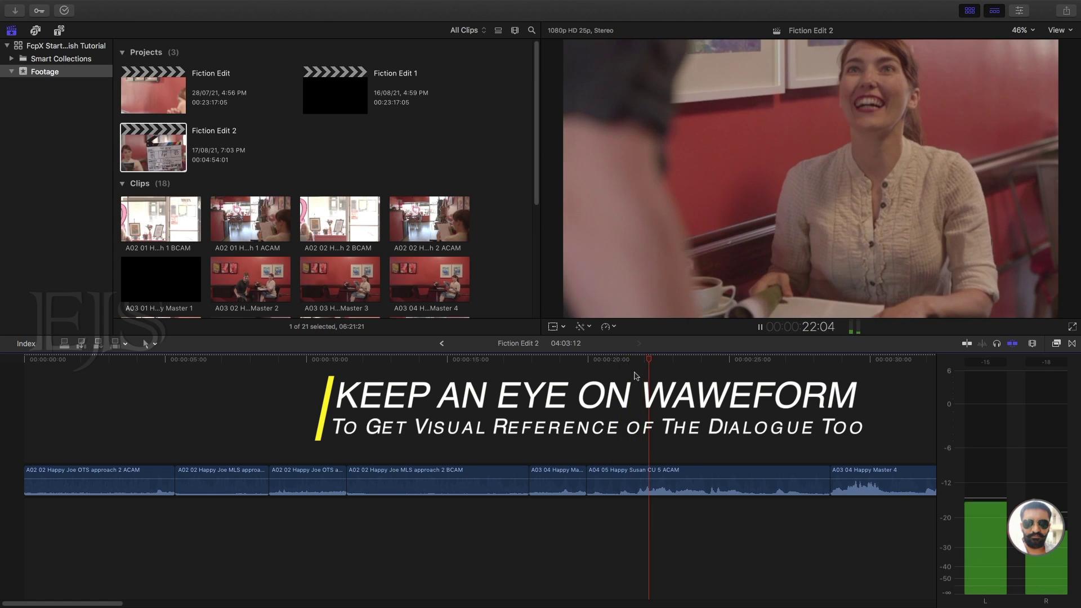
# Split the inserted Susan close-up at 21:02 and delete the part before the cut.
pyautogui.click(637, 360)
pyautogui.moveTo(637, 362); pyautogui.dragTo(621, 364)
pyautogui.click(626, 489)
pyautogui.press('super+b')
pyautogui.click(606, 493)
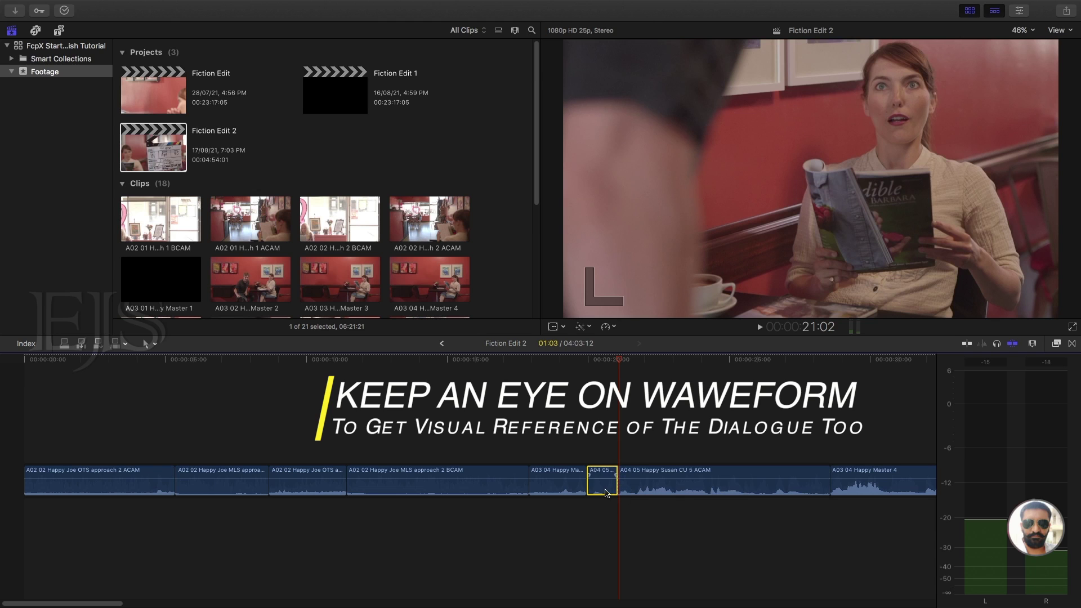
pyautogui.press('Delete')
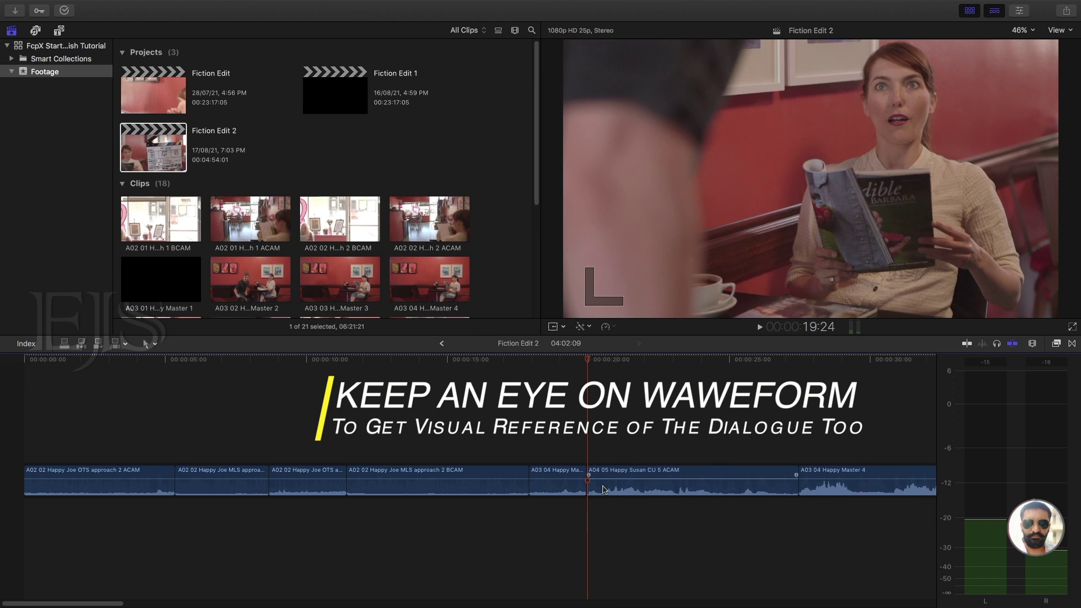
# Play the edit from the end of Joe's approach through Susan's close-up and compare it with the following master shot.
pyautogui.click(516, 420)
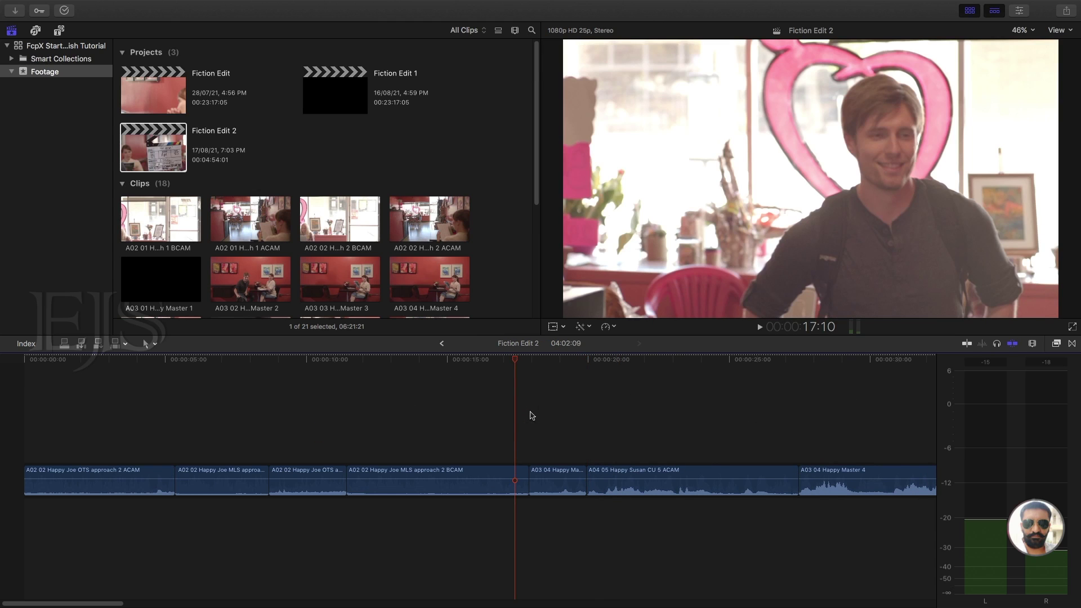
pyautogui.press('space')
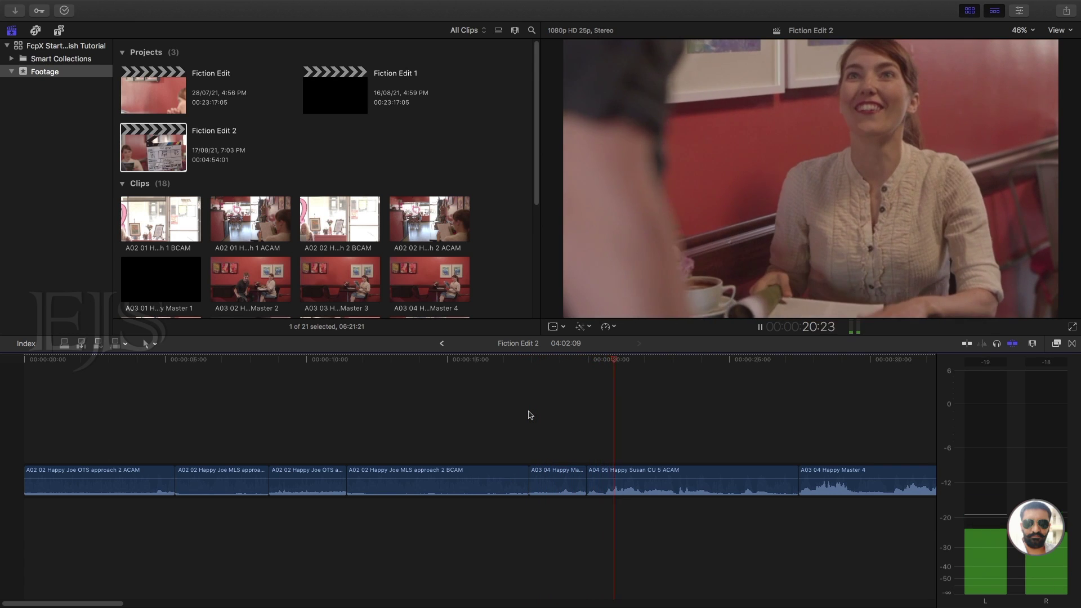
pyautogui.click(555, 398)
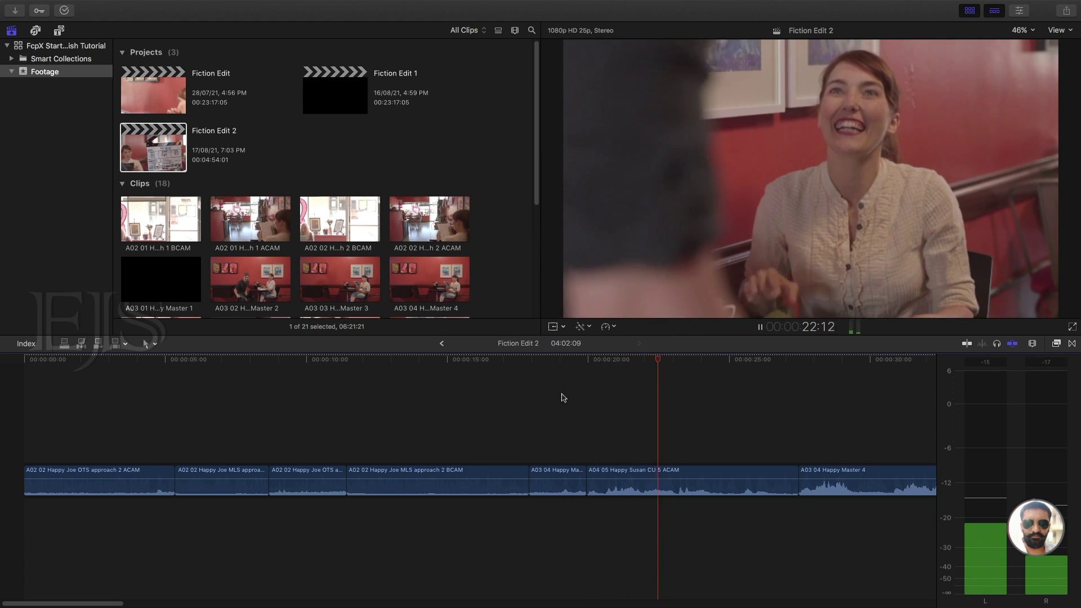
pyautogui.press('space')
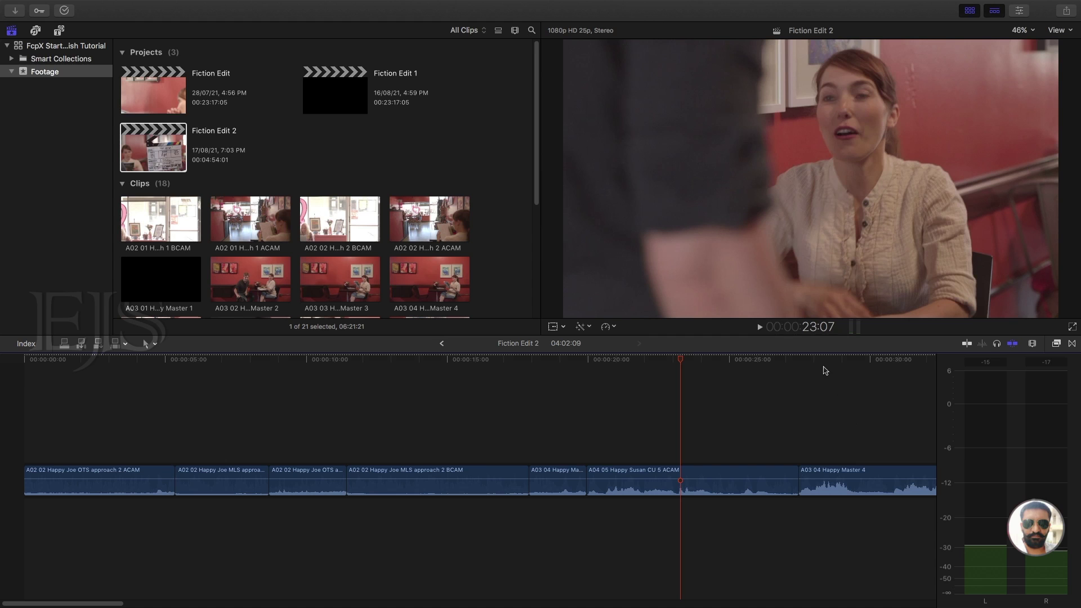
pyautogui.click(824, 358)
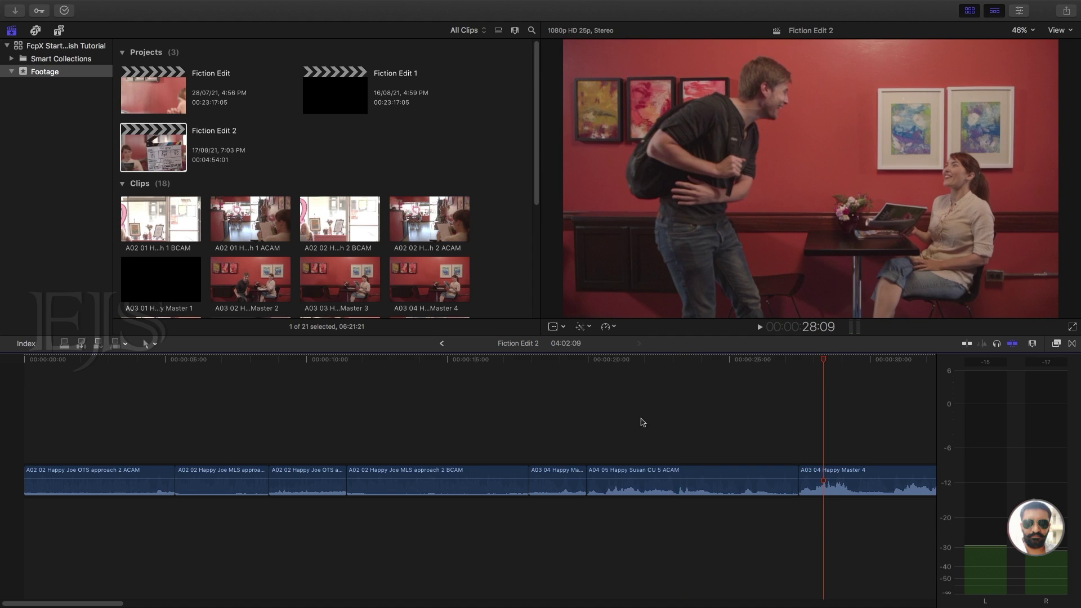
# Split the A04 05 Happy Susan CU 5 clip at 21:23 and move the following Happy Master 4 clip between the two parts.
pyautogui.click(606, 380)
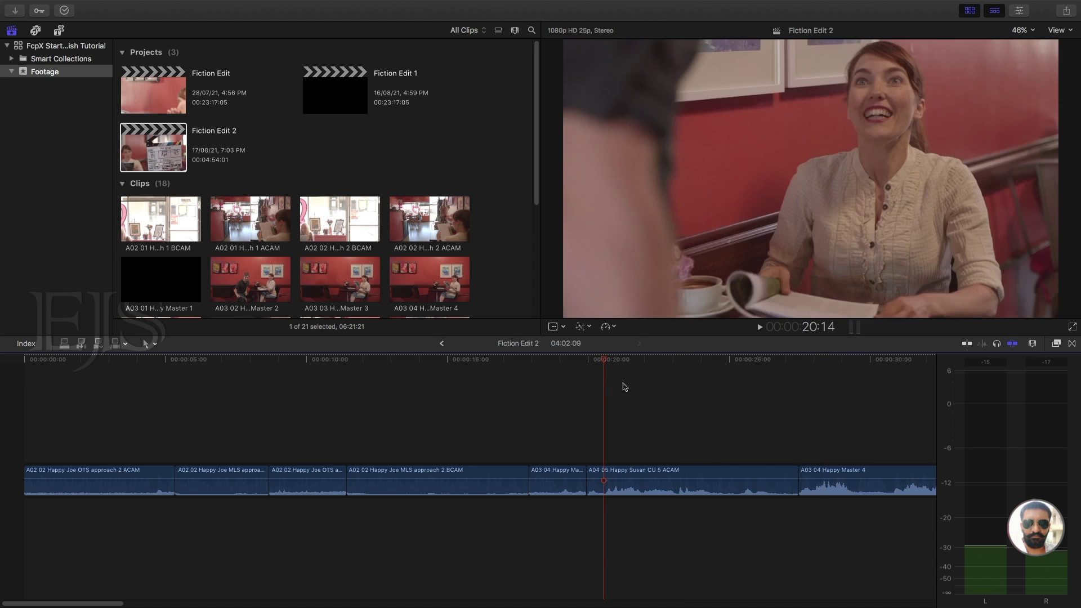
pyautogui.press('space')
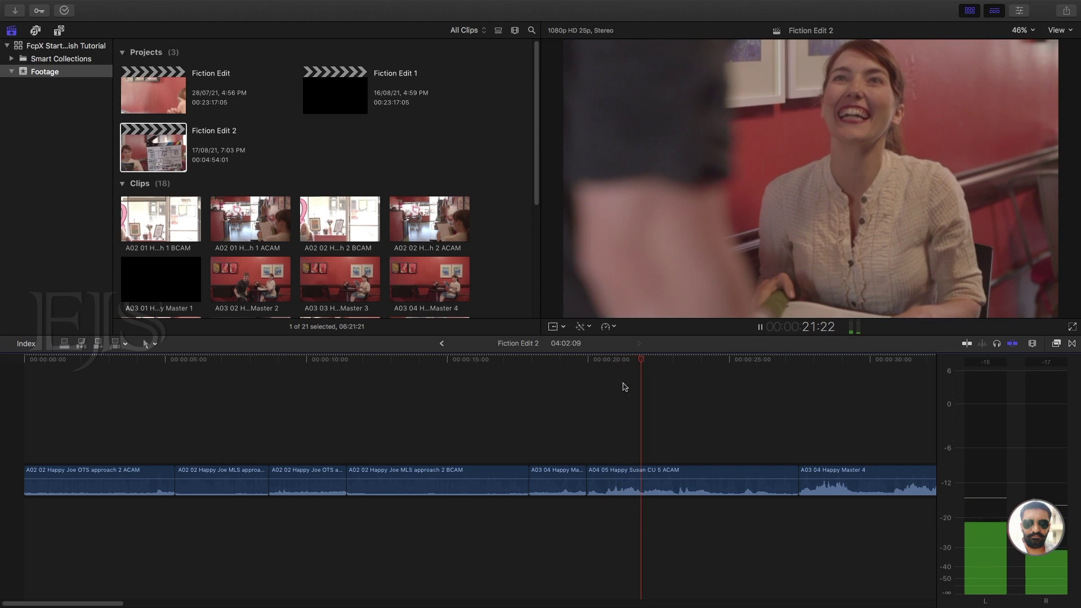
pyautogui.press('space')
pyautogui.moveTo(651, 363); pyautogui.dragTo(646, 363)
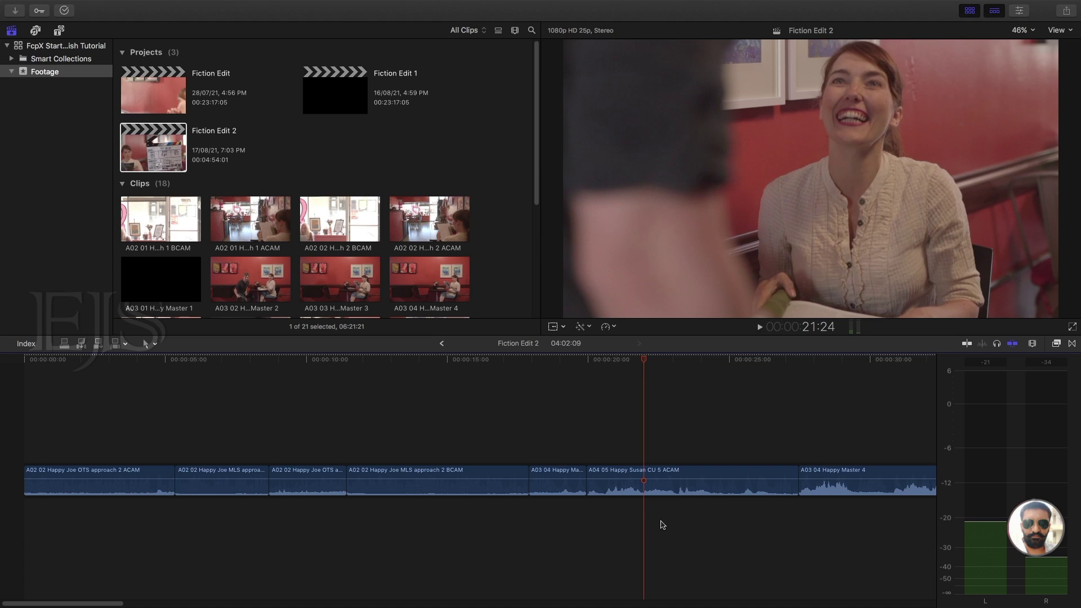
pyautogui.press('space')
pyautogui.press('space')
pyautogui.moveTo(659, 361); pyautogui.dragTo(645, 362)
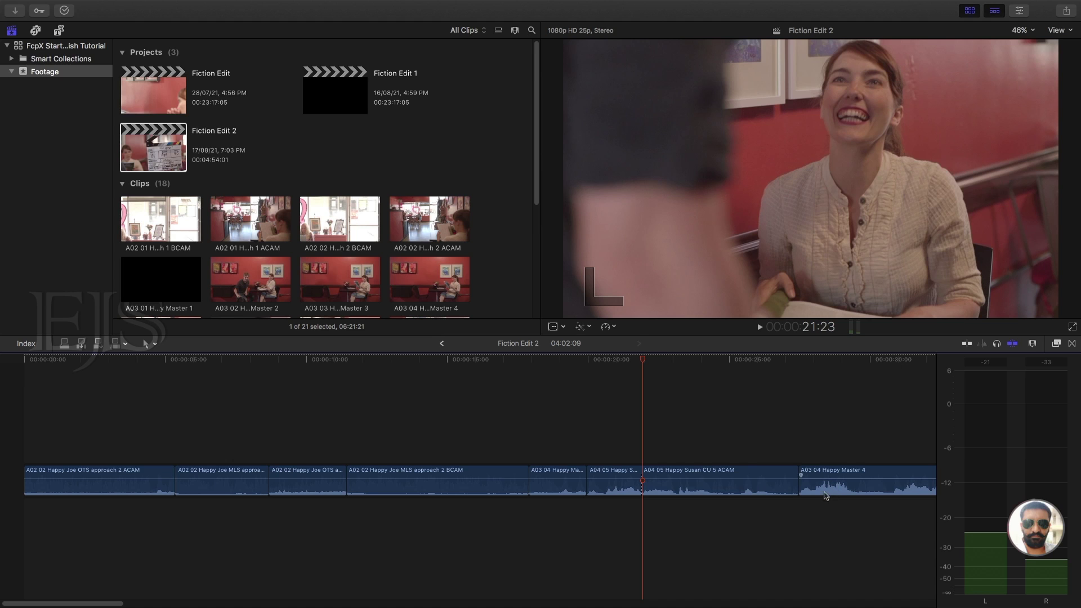
pyautogui.moveTo(827, 493); pyautogui.dragTo(683, 493)
# Split the moved Happy Master 4 clip at 24:22, just before Joe's next line, and delete the part before the cut.
pyautogui.click(616, 381)
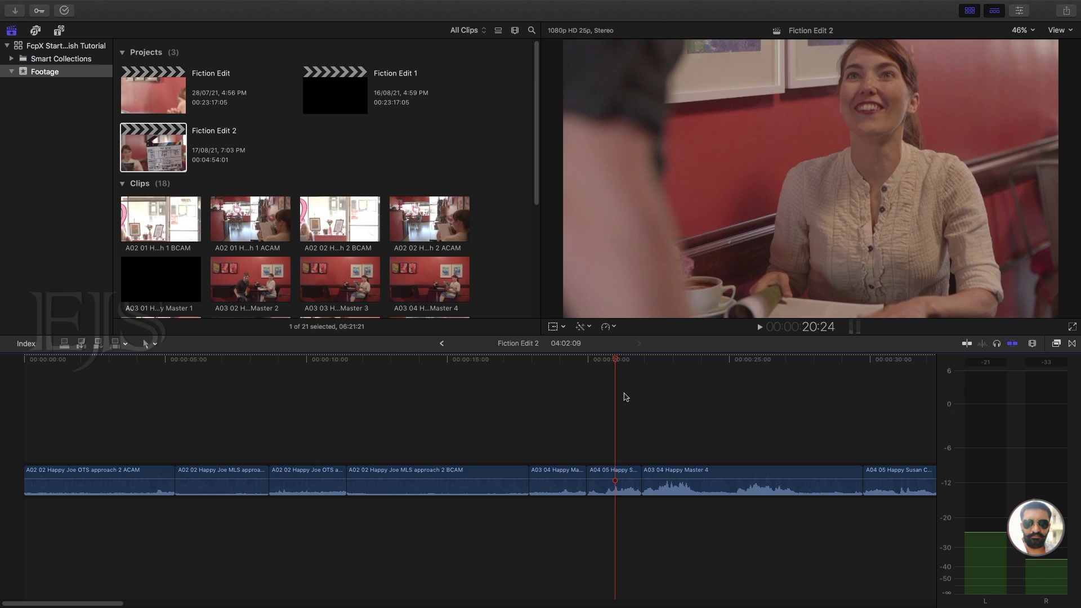
pyautogui.press('space')
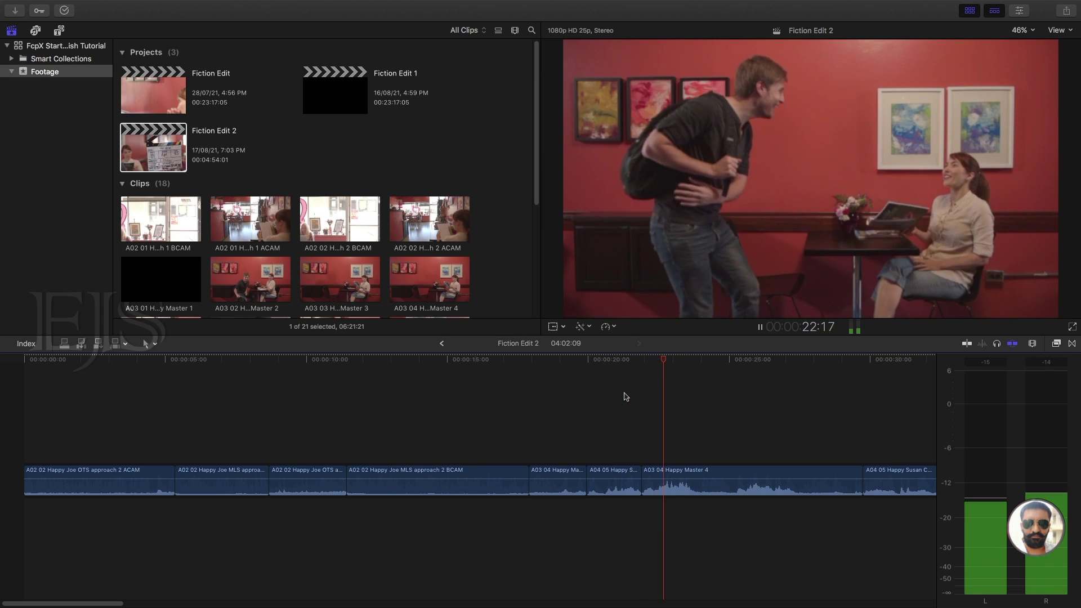
pyautogui.press('space')
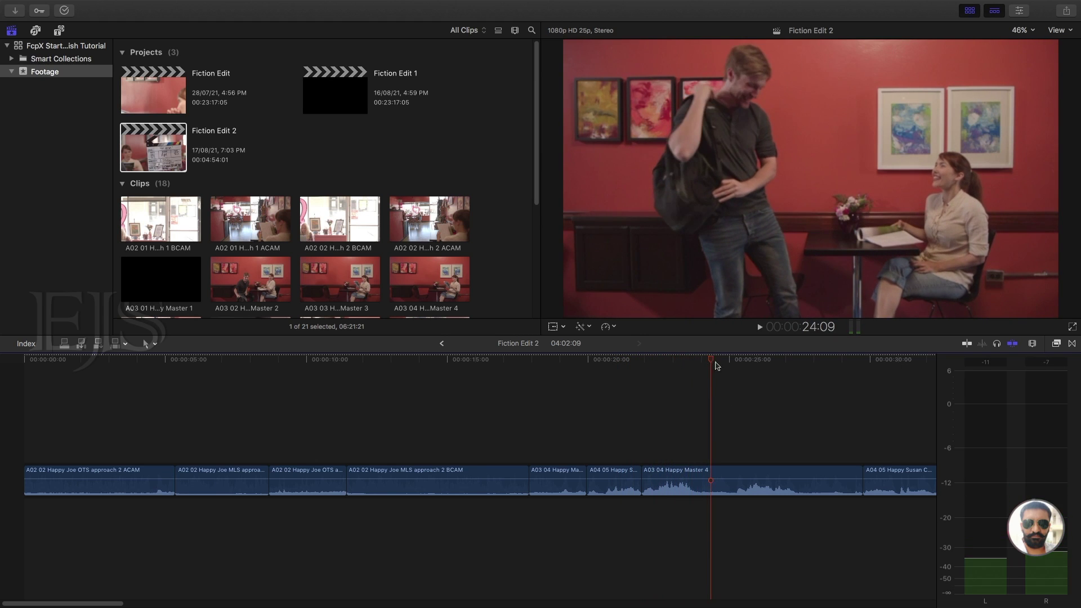
pyautogui.click(736, 358)
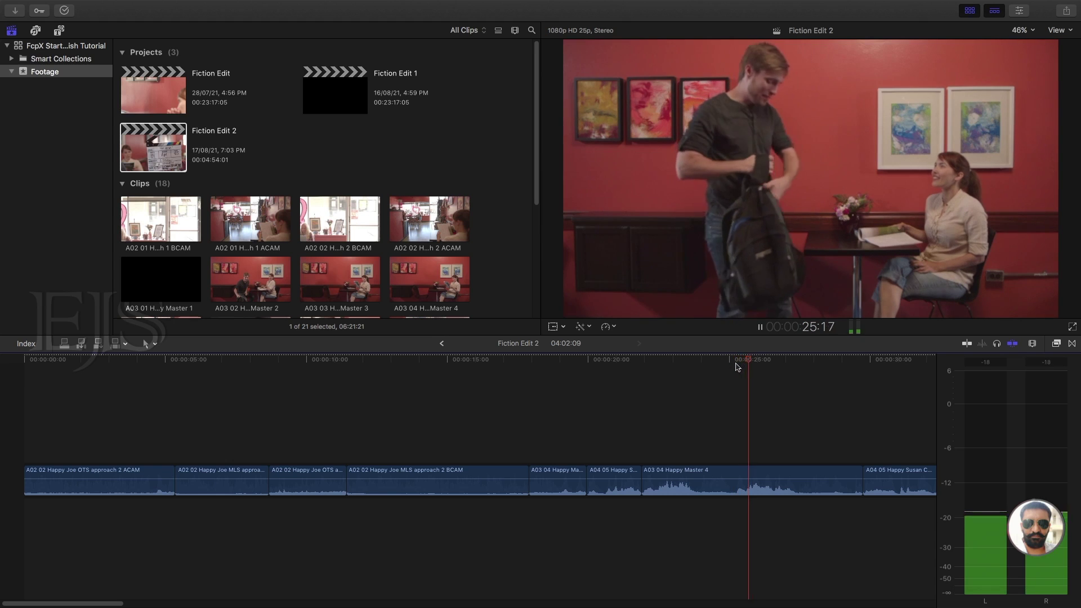
pyautogui.click(741, 362)
pyautogui.moveTo(741, 359); pyautogui.dragTo(726, 361)
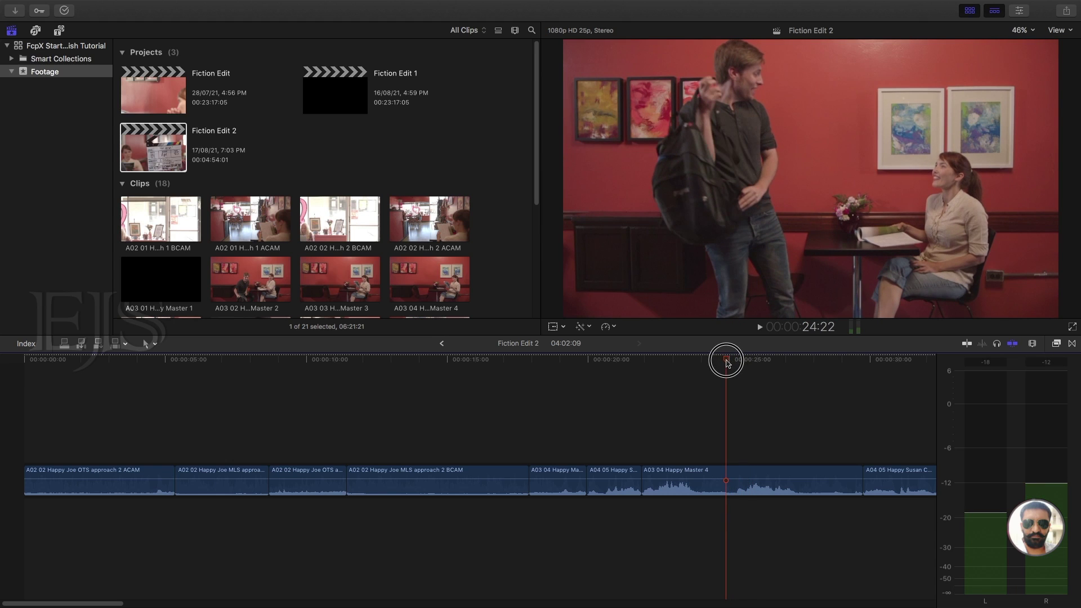
pyautogui.press('super+b')
pyautogui.click(679, 486)
pyautogui.press('Delete')
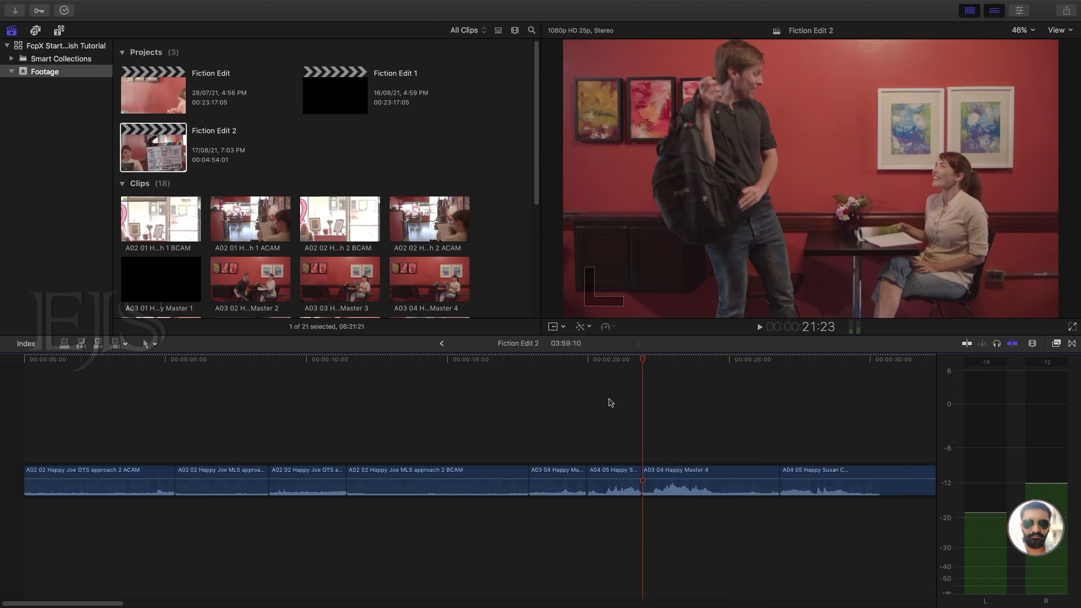
# Play the cut from Susan's close-up back to the master shot to check its timing, with the timeline zoomed in.
pyautogui.hotkey('shift', '/')
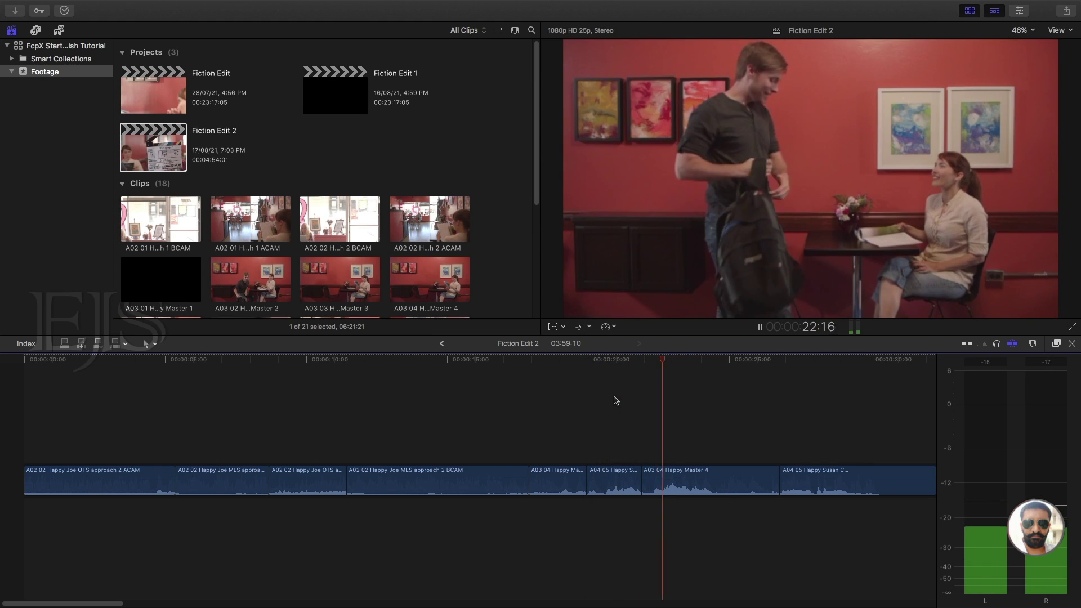
pyautogui.press('super+equal')
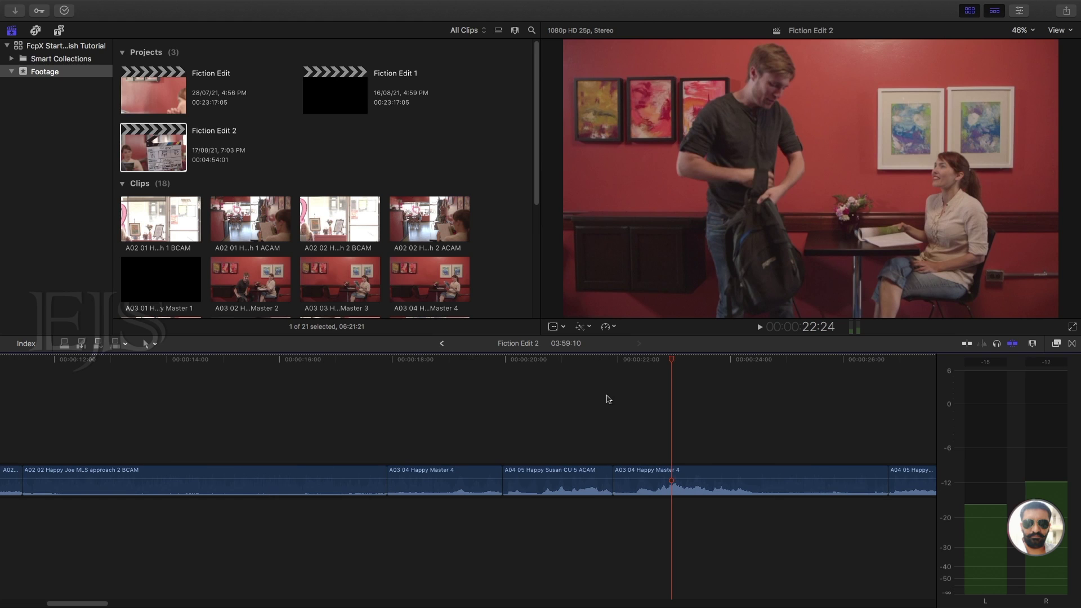
pyautogui.click(527, 385)
pyautogui.press('space')
pyautogui.click(553, 359)
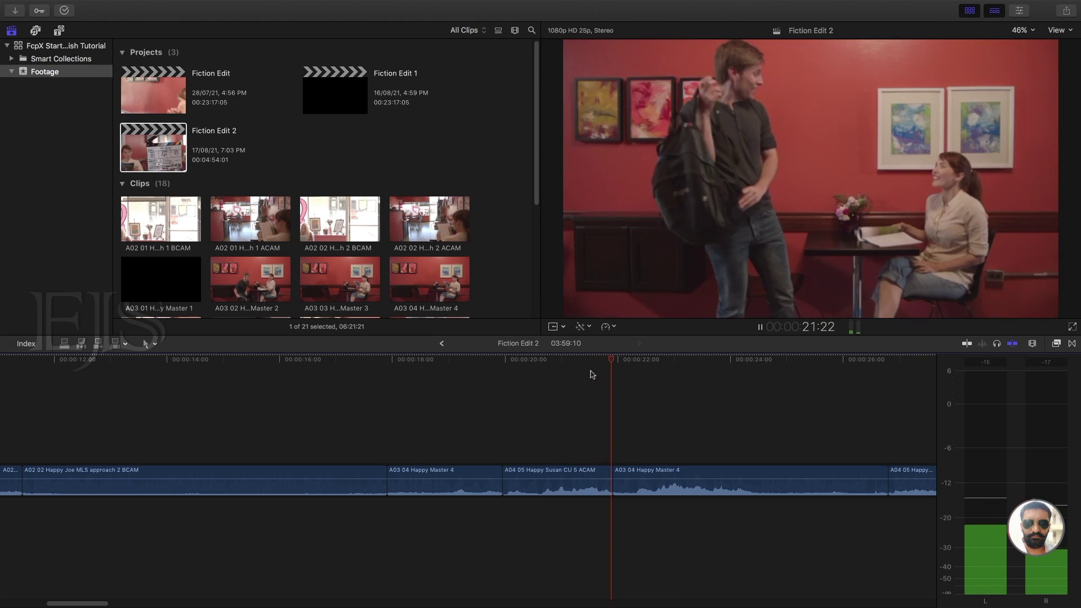
pyautogui.press('space')
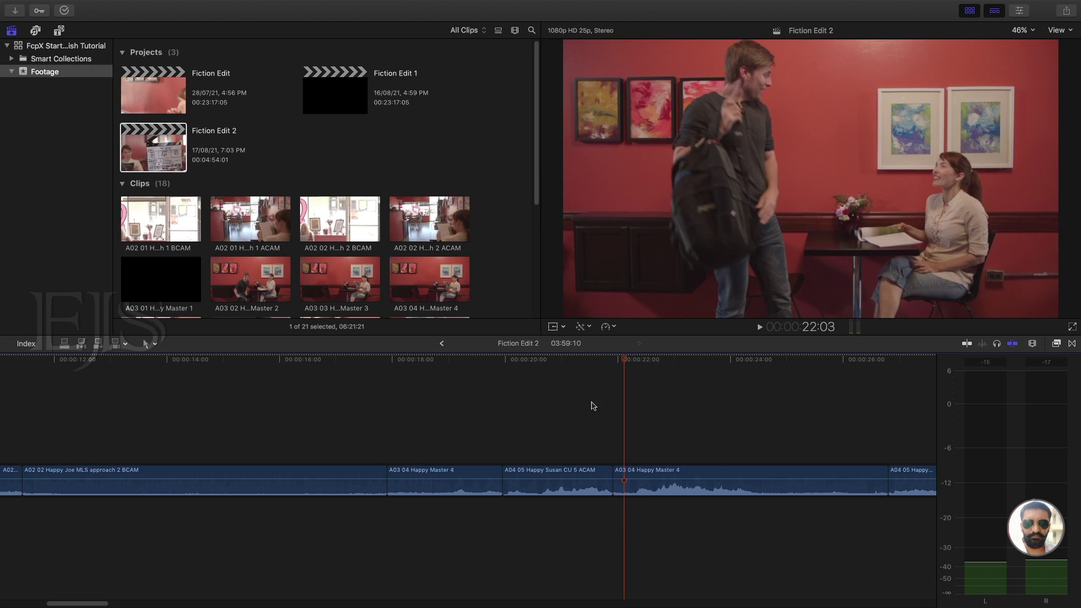
# Trim the end of the first Susan close-up back to 21:17, just after her line.
pyautogui.click(545, 382)
pyautogui.press('space')
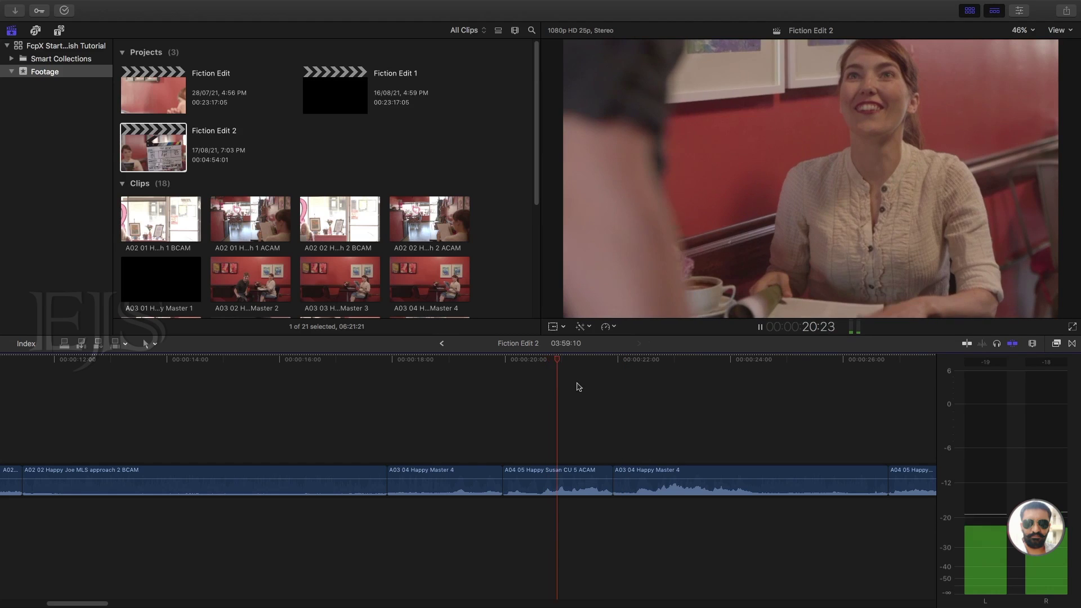
pyautogui.press('space')
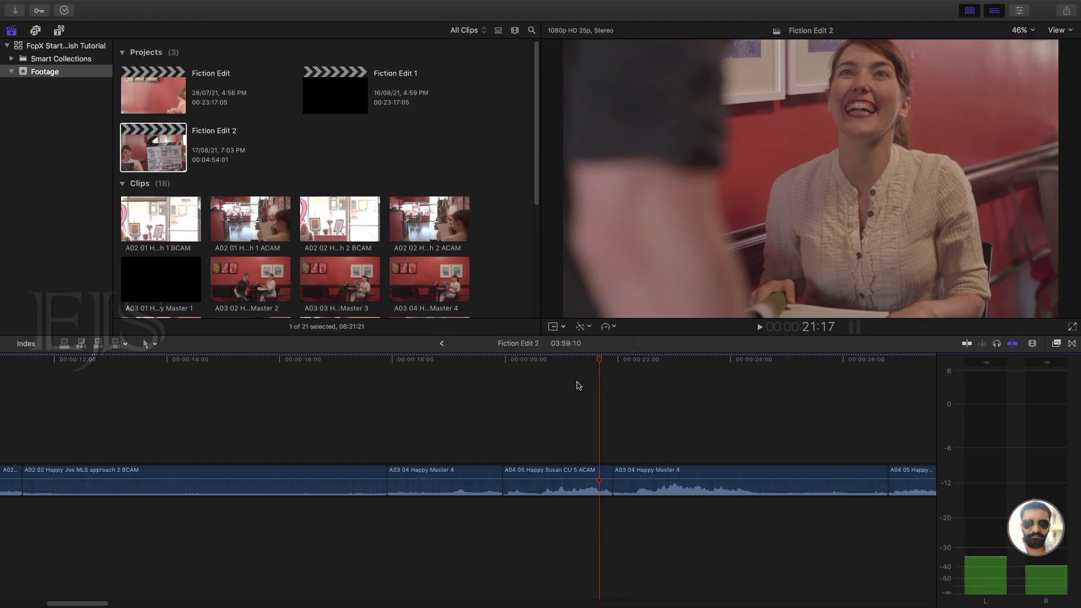
pyautogui.click(608, 489)
pyautogui.moveTo(607, 491); pyautogui.dragTo(598, 491)
# Play the trimmed cut from Susan's close-up into the Happy Master 4 clip until Joe sits down.
pyautogui.hotkey('shift', '/')
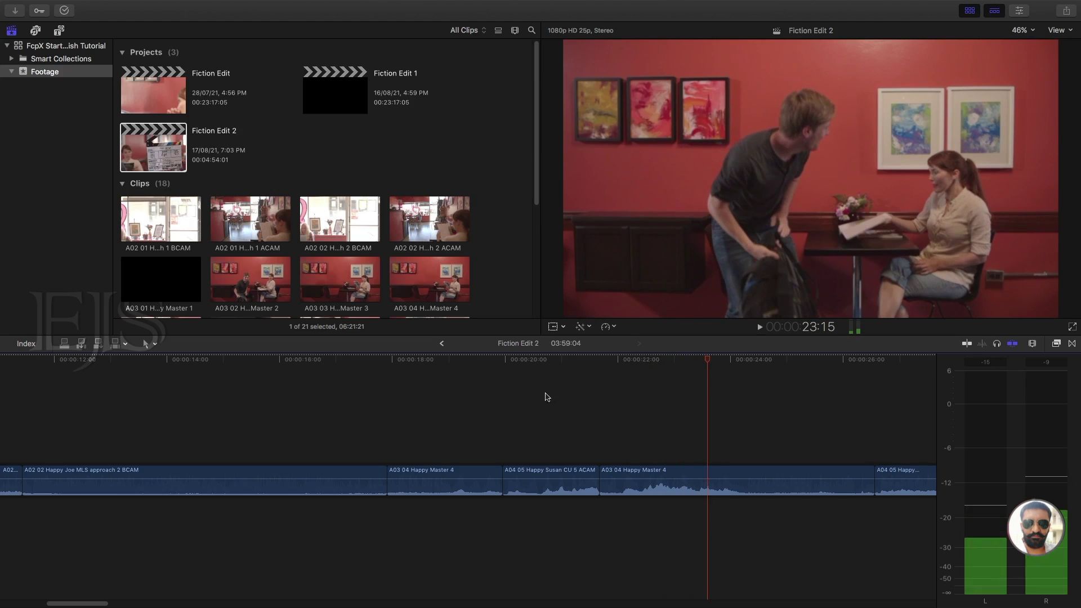
pyautogui.press('space')
pyautogui.click(526, 392)
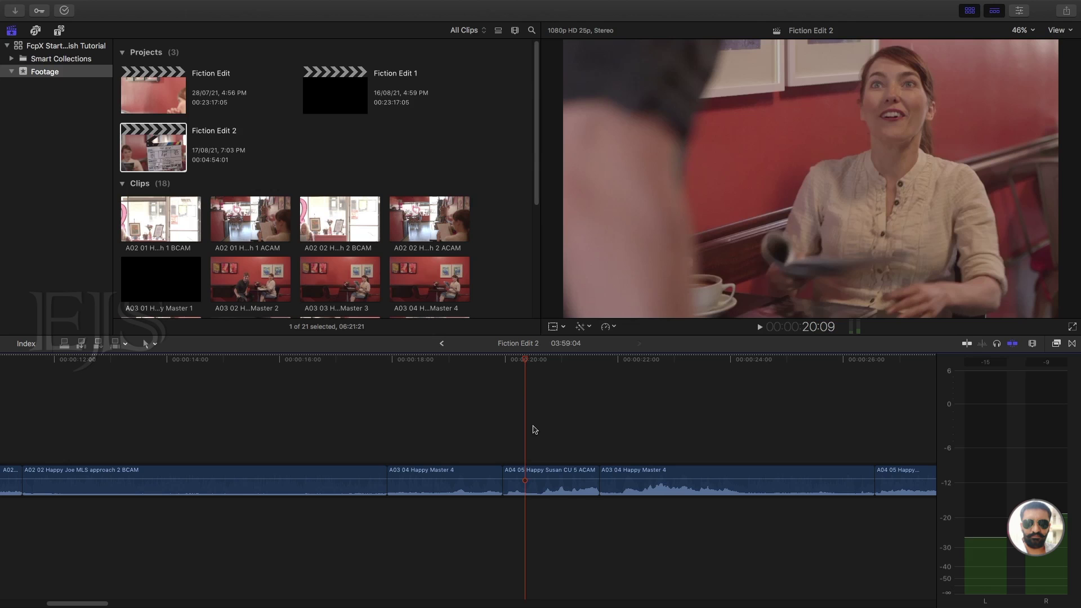
pyautogui.press('space')
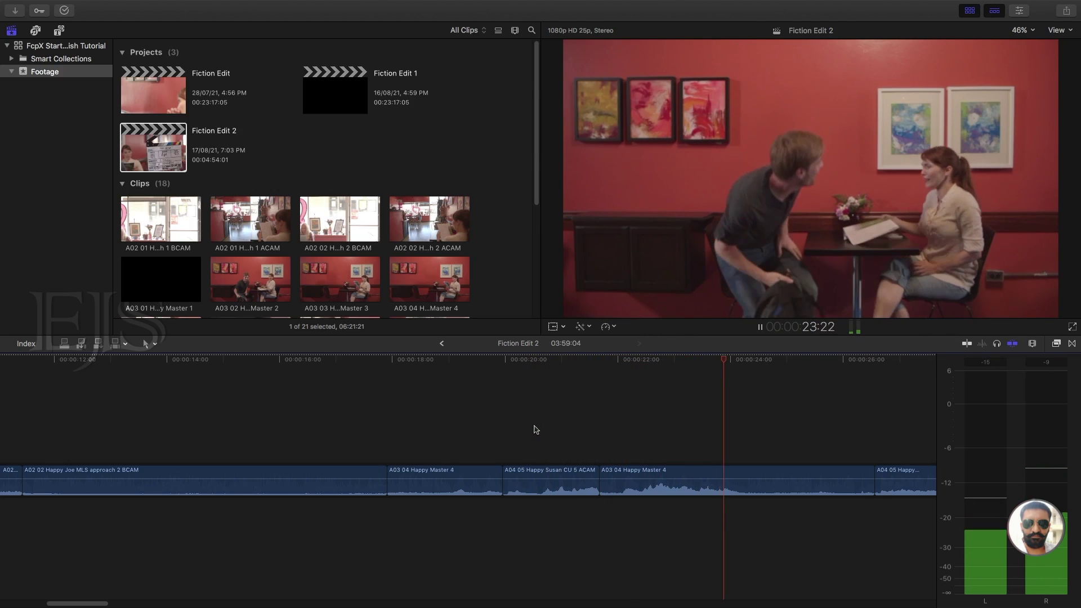
pyautogui.press('space')
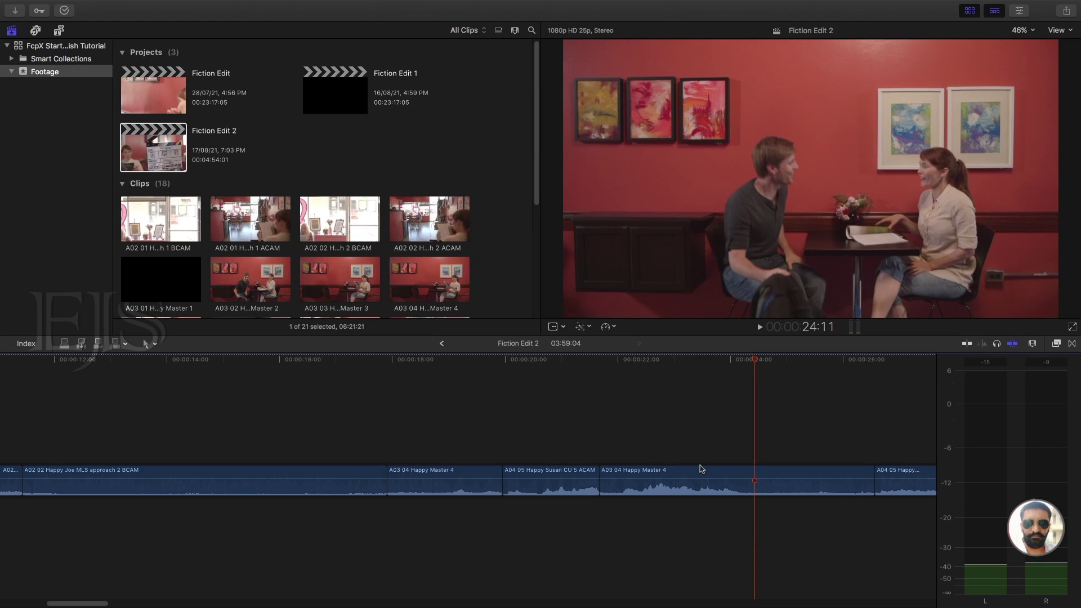
# Replay the Happy Master 4 clip after Susan's close-up to find where Joe's line ends.
pyautogui.click(606, 388)
pyautogui.press('space')
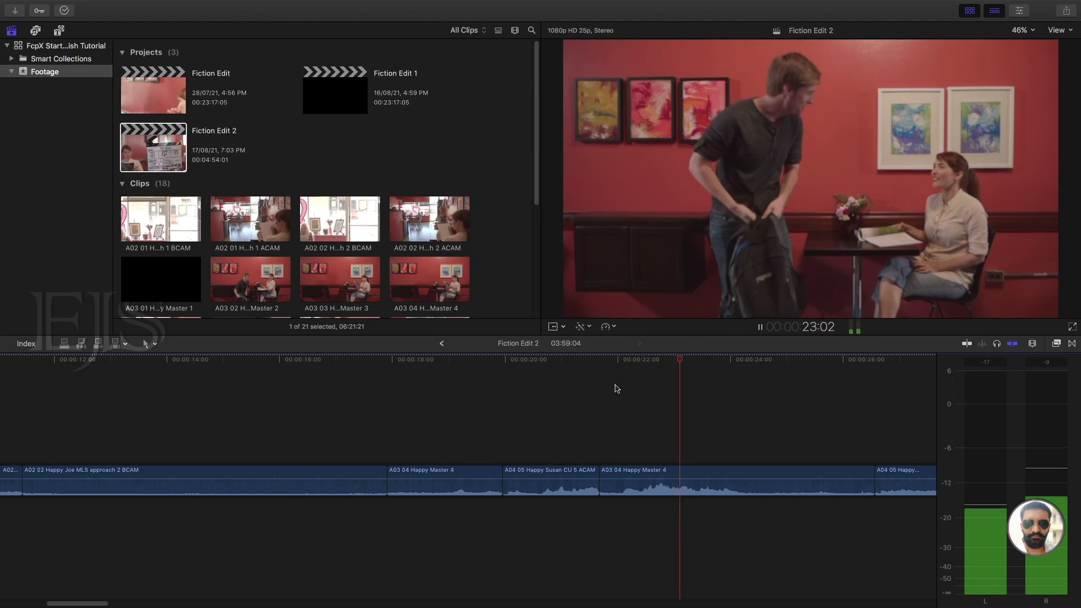
pyautogui.press('space')
pyautogui.press('space')
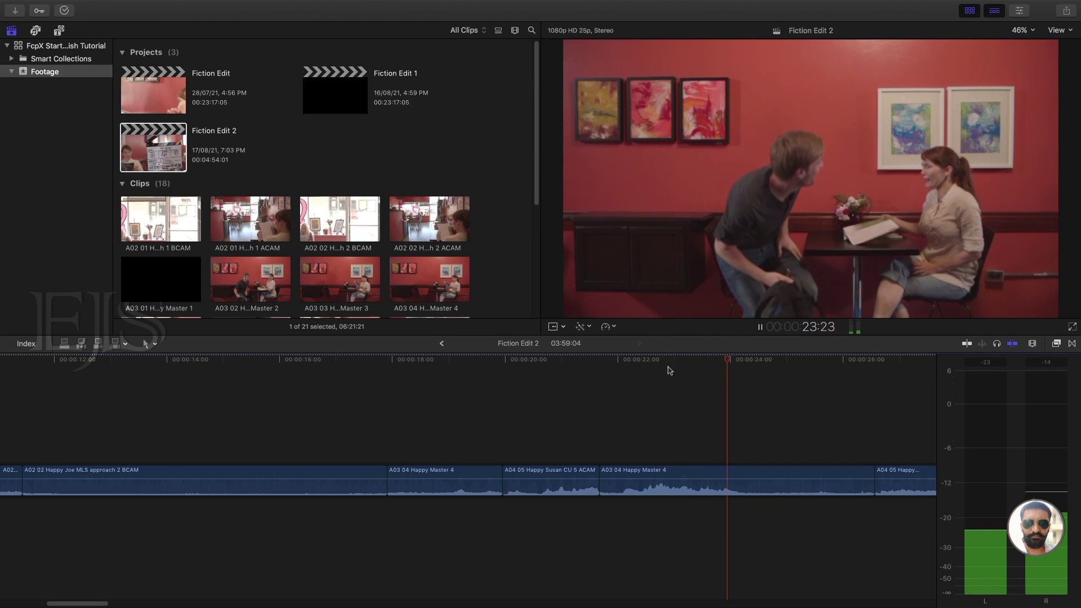
pyautogui.press('space')
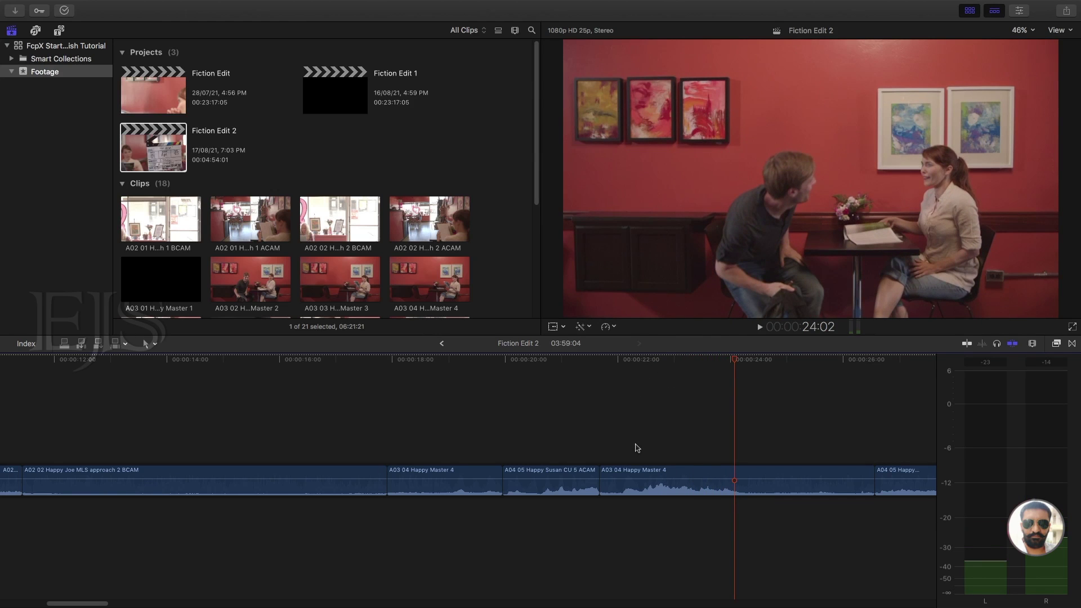
pyautogui.click(617, 423)
pyautogui.press('space')
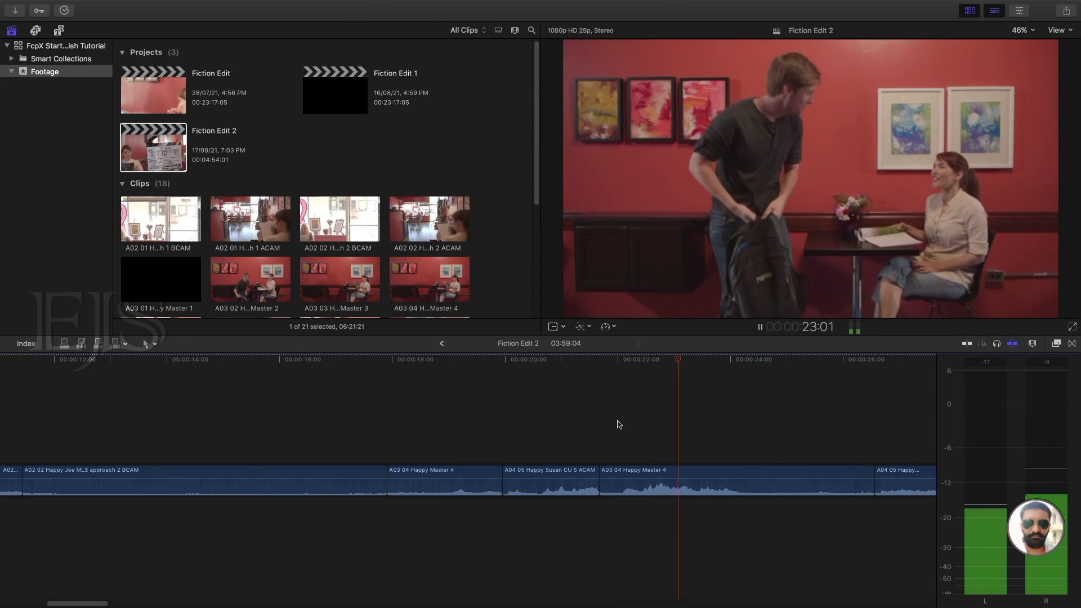
pyautogui.press('space')
# Split the Happy Master 4 clip at 23:12, as Joe bends down to sit.
pyautogui.moveTo(717, 365); pyautogui.dragTo(701, 360)
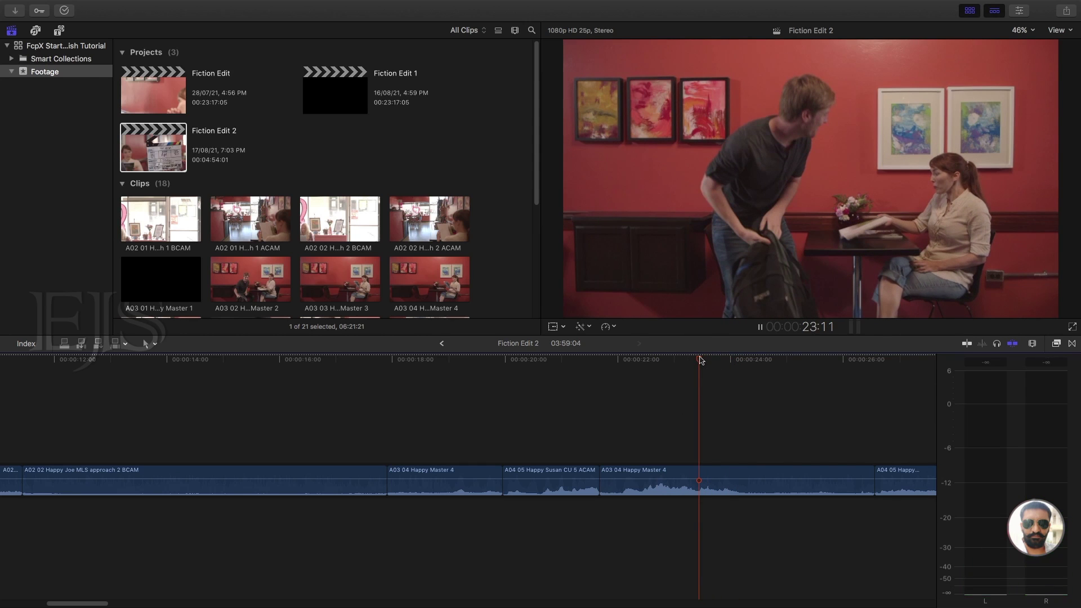
pyautogui.press('space')
pyautogui.press('space')
pyautogui.click(711, 364)
pyautogui.moveTo(712, 364); pyautogui.dragTo(699, 365)
pyautogui.press('Left')
pyautogui.press('Right')
pyautogui.press('Right')
pyautogui.press('Right')
pyautogui.press('Left')
pyautogui.press('Right')
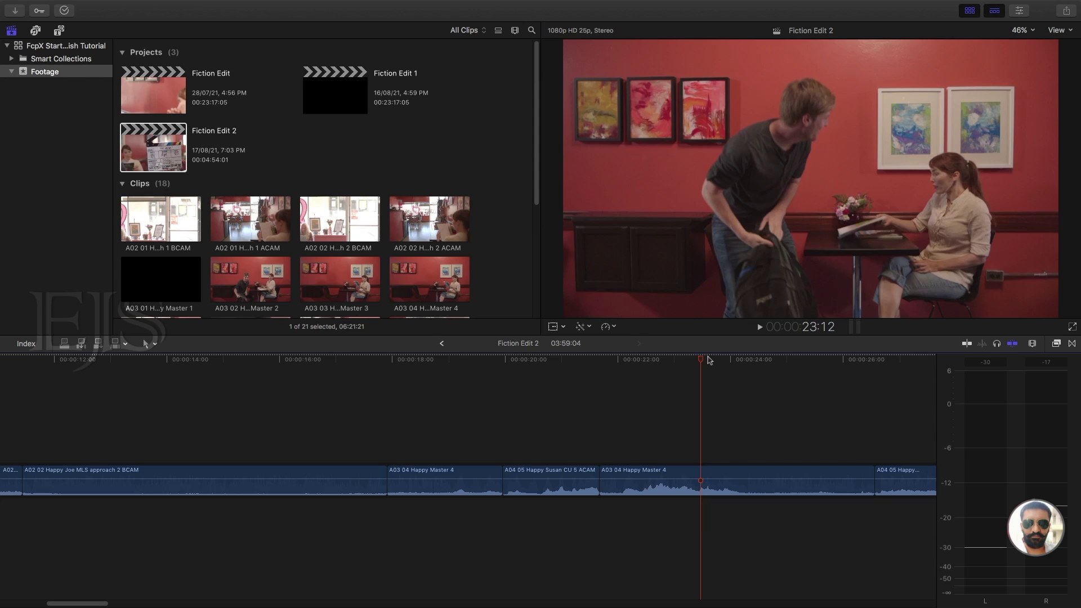
pyautogui.press('super+b')
# Split the Happy Susan CU 5 clip after the second Happy Master 4 piece at 28:03 and delete the portion before the split.
pyautogui.hscroll(5, 719, 403)
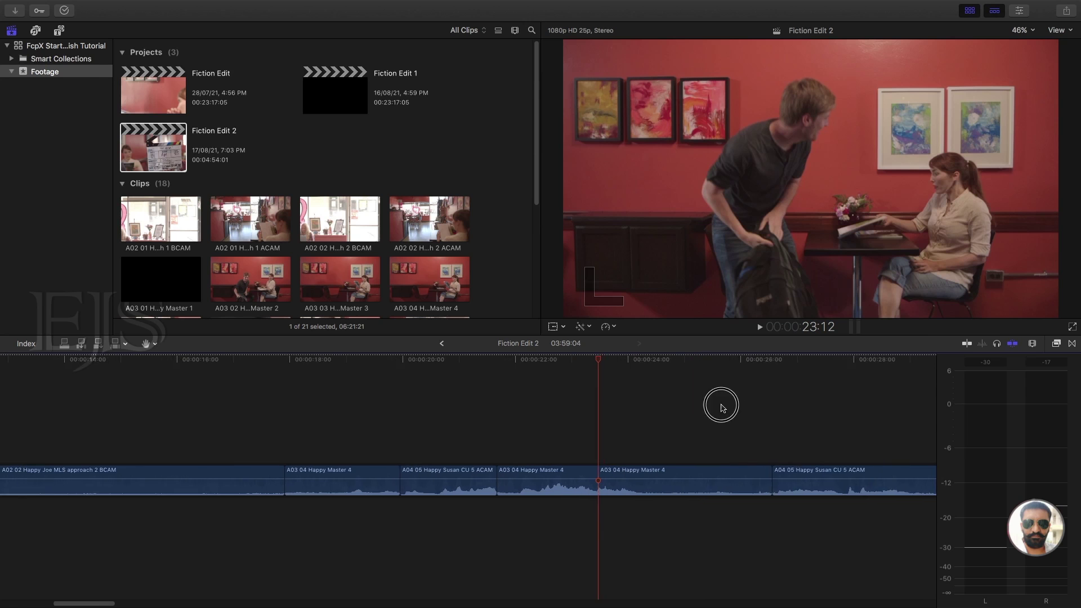
pyautogui.click(748, 363)
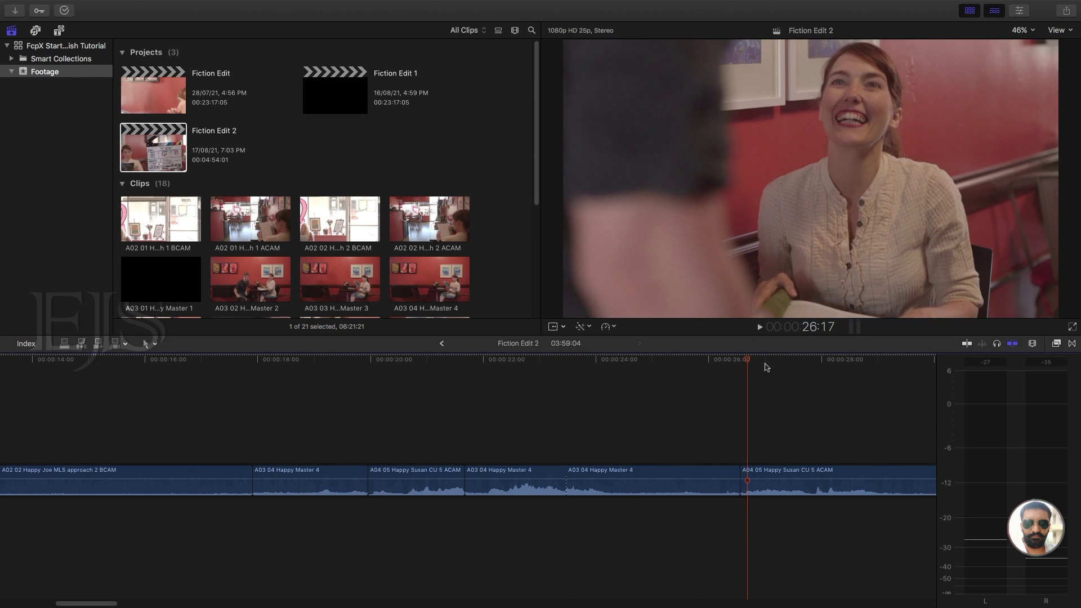
pyautogui.press('space')
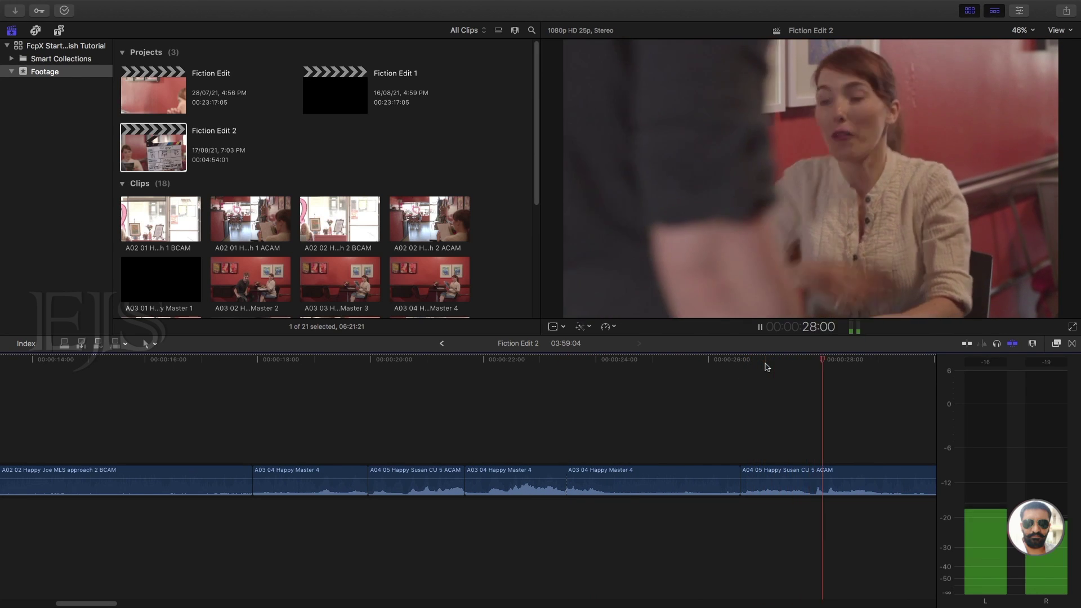
pyautogui.click(816, 356)
pyautogui.press('space')
pyautogui.click(829, 359)
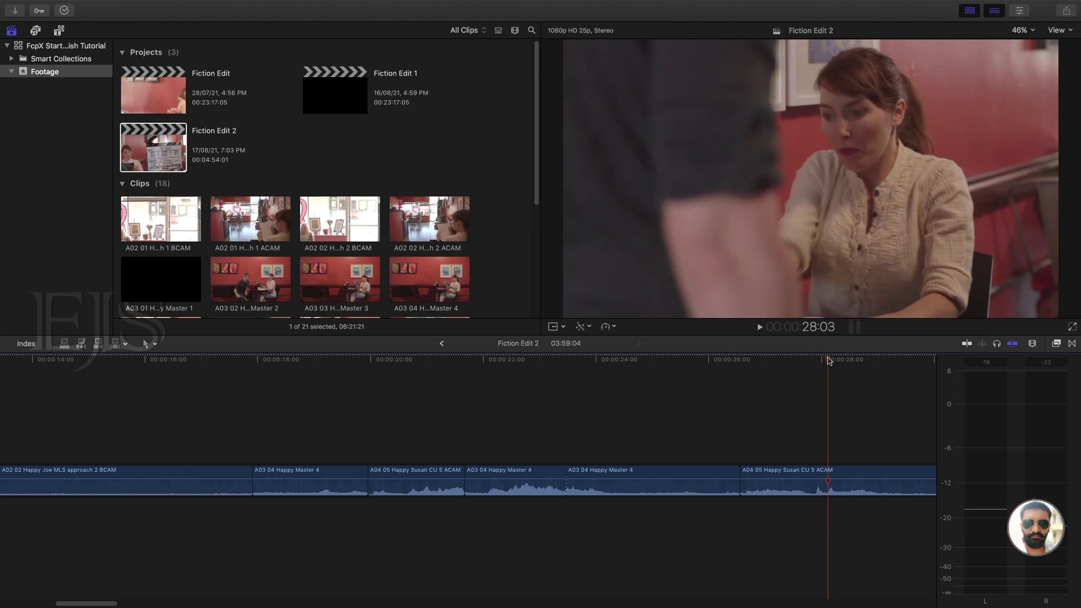
pyautogui.click(836, 475)
pyautogui.press('super+b')
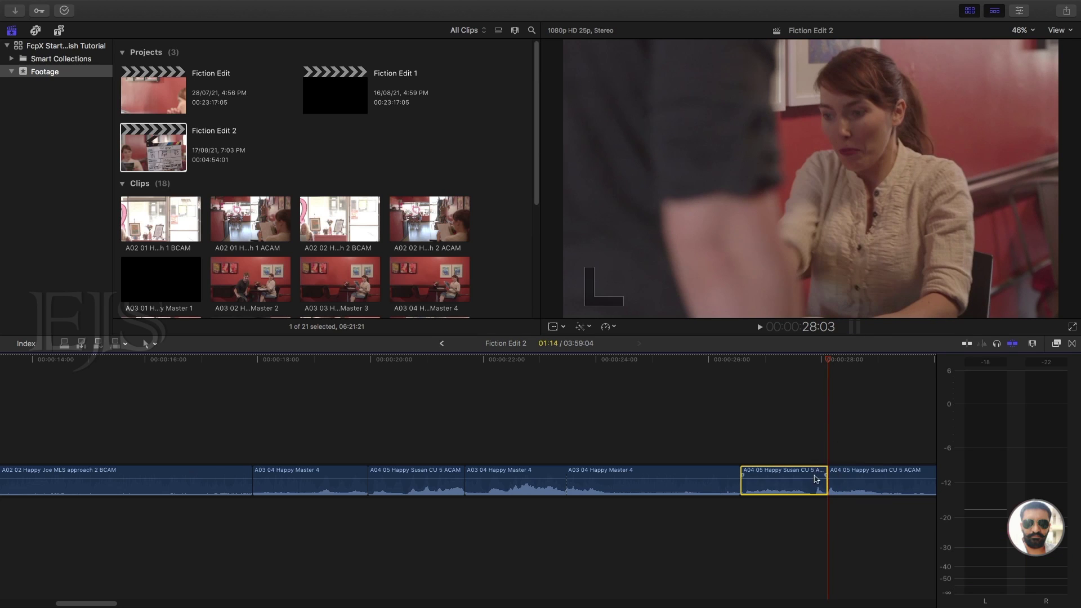
pyautogui.press('Delete')
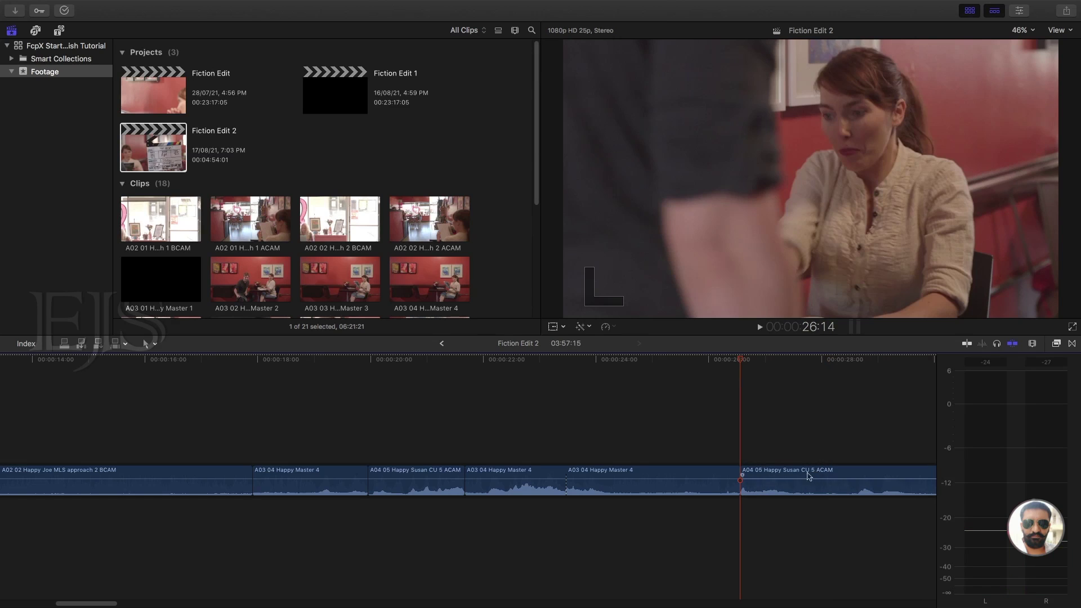
# Delete the leftover Happy Master 4 piece after 23:12 and play the new cut from Joe sitting down into Susan's close-up.
pyautogui.click(659, 494)
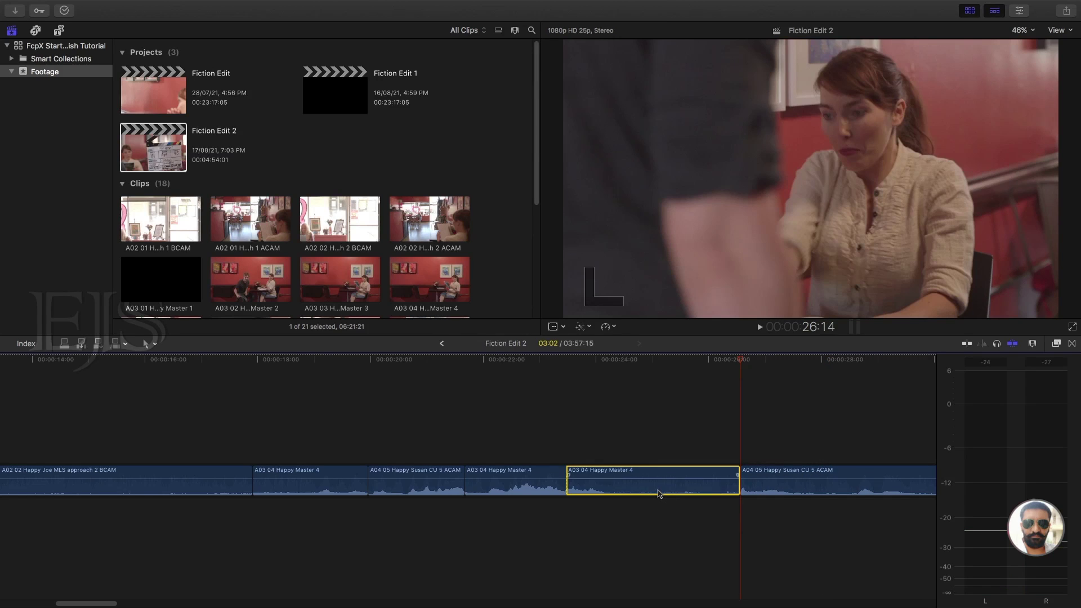
pyautogui.press('Delete')
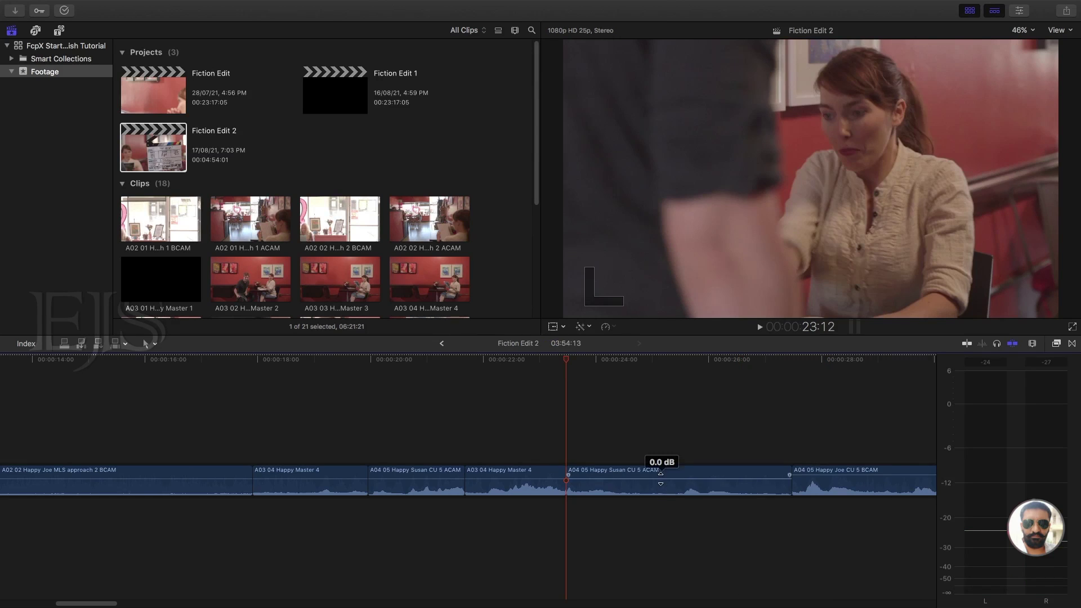
pyautogui.click(474, 387)
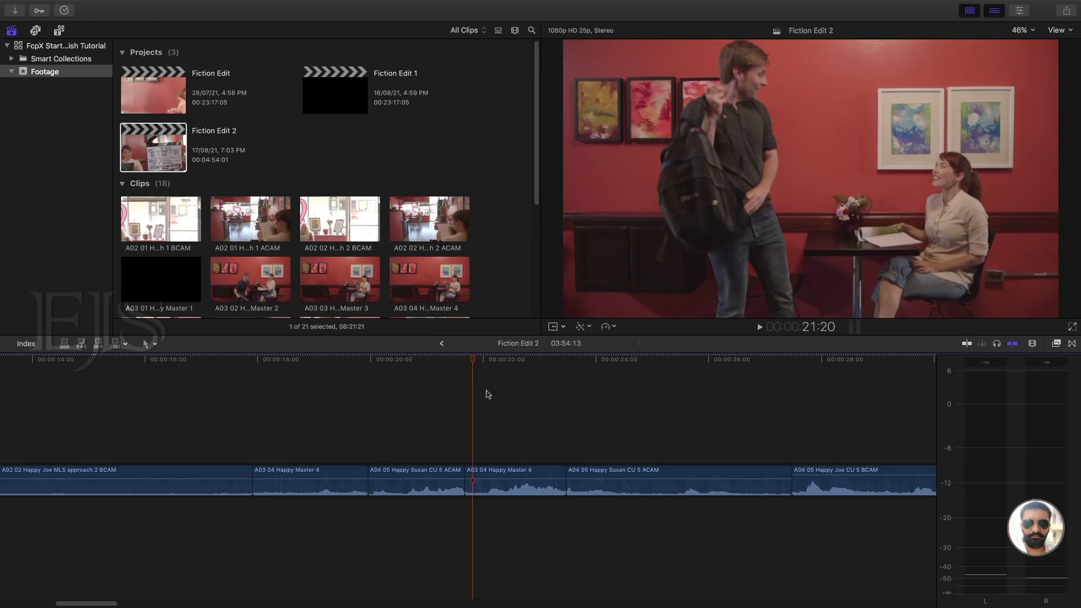
pyautogui.press('space')
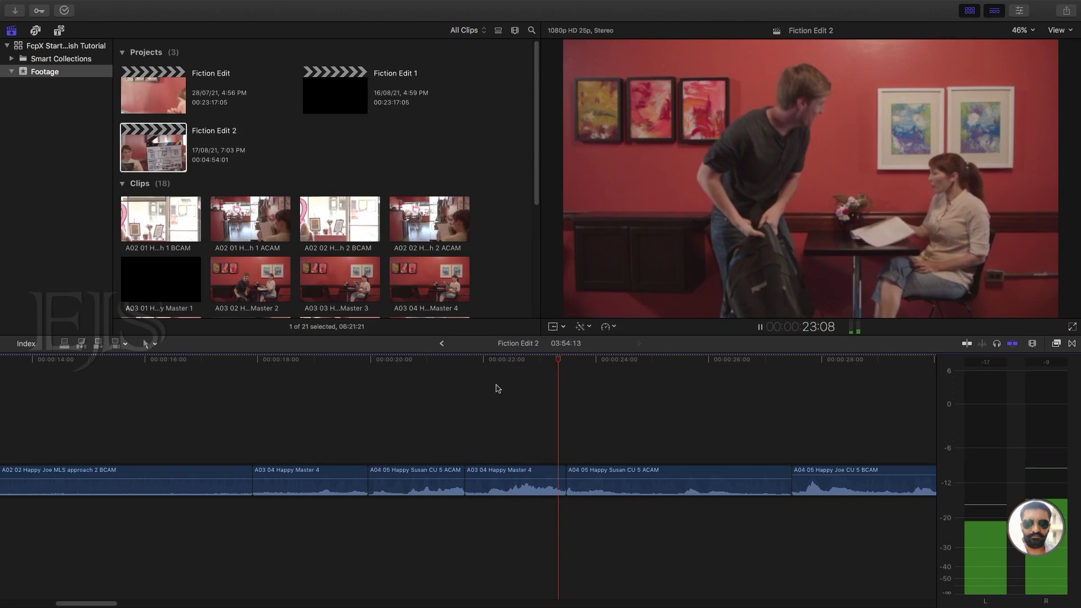
pyautogui.click(471, 379)
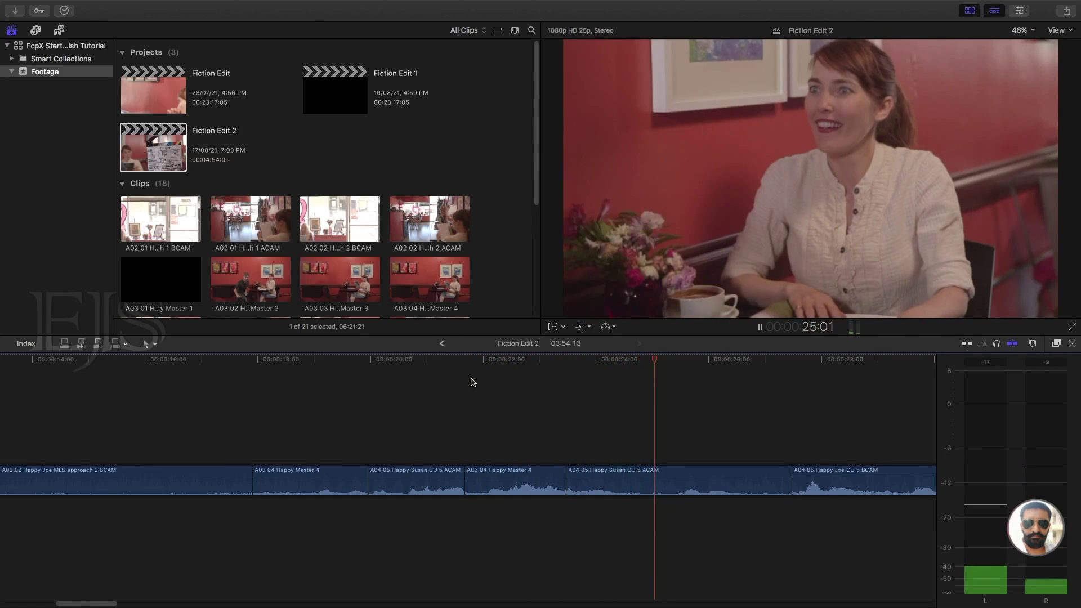
pyautogui.press('space')
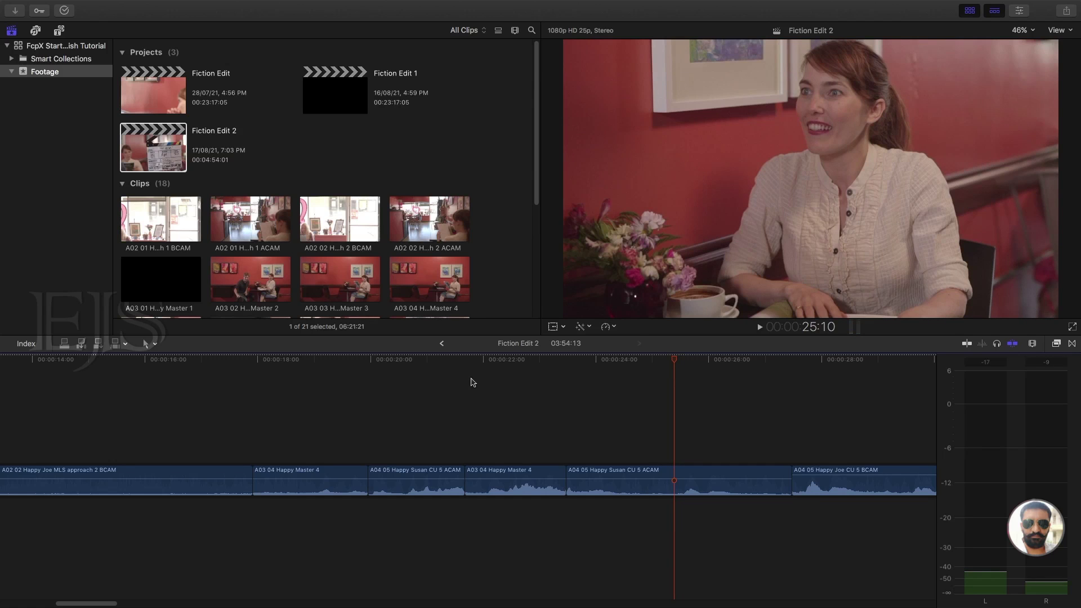
# Split Susan's close-up at 25:14, before her next line, and delete the rest so it cuts directly to Joe's close-up.
pyautogui.press('space')
pyautogui.press('space')
pyautogui.click(699, 360)
pyautogui.moveTo(699, 359); pyautogui.dragTo(682, 361)
pyautogui.click(793, 361)
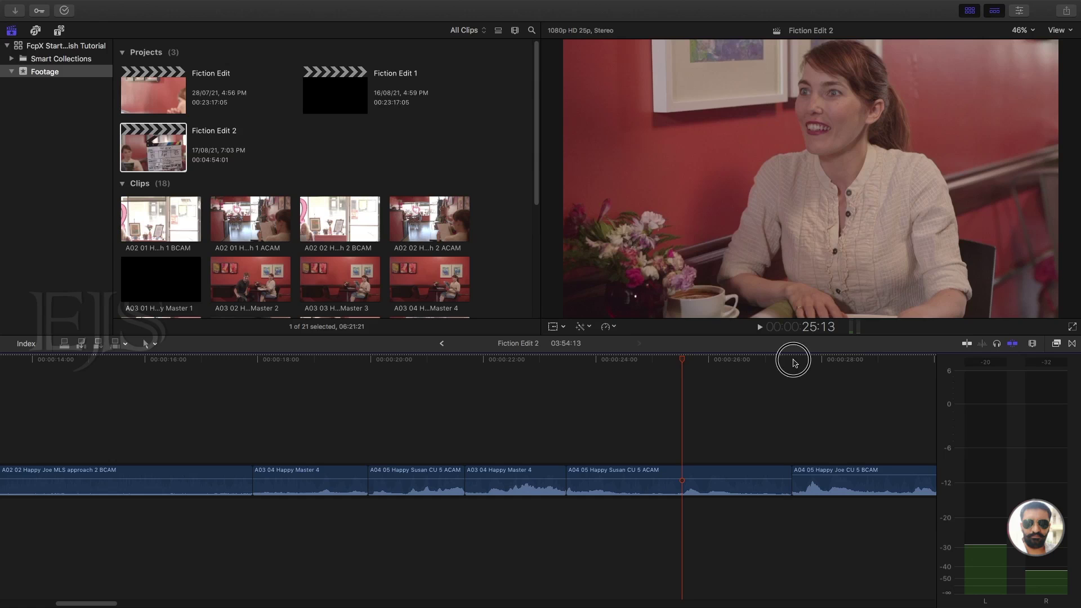
pyautogui.click(609, 360)
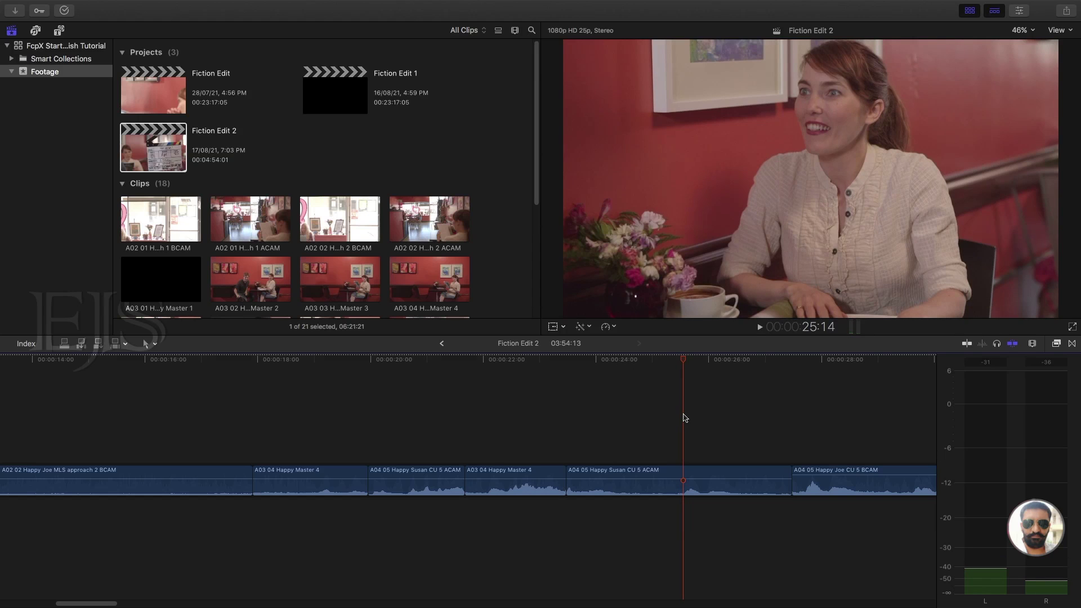
pyautogui.press('super+b')
pyautogui.click(703, 491)
pyautogui.press('Delete')
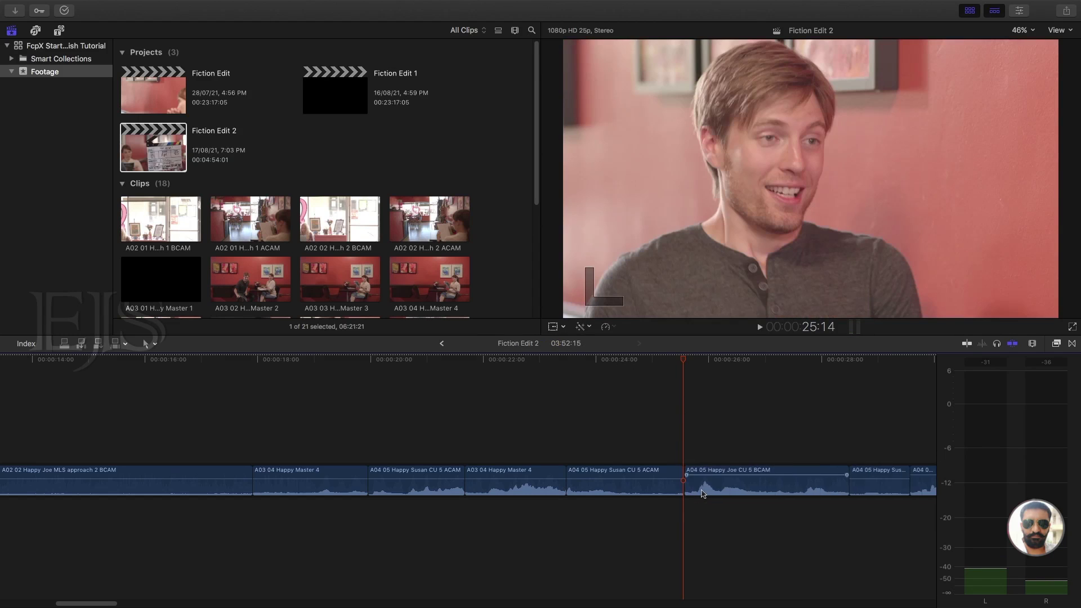
# Play the edit from Joe's entrance in Happy Master 4 at 18:17 through the following close-ups to check the cuts.
pyautogui.click(342, 407)
pyautogui.click(296, 394)
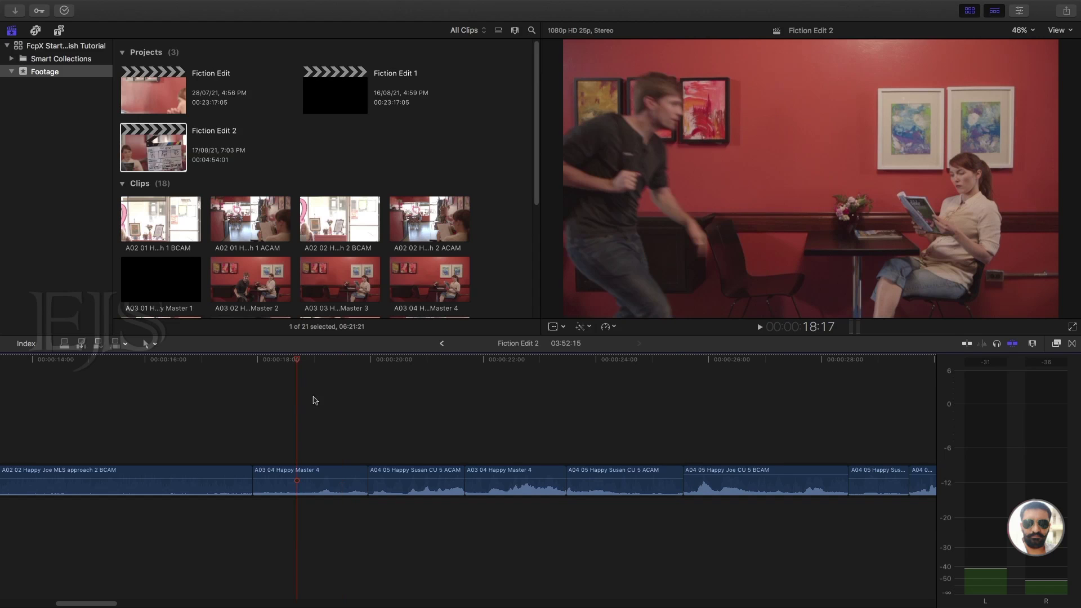
pyautogui.press('space')
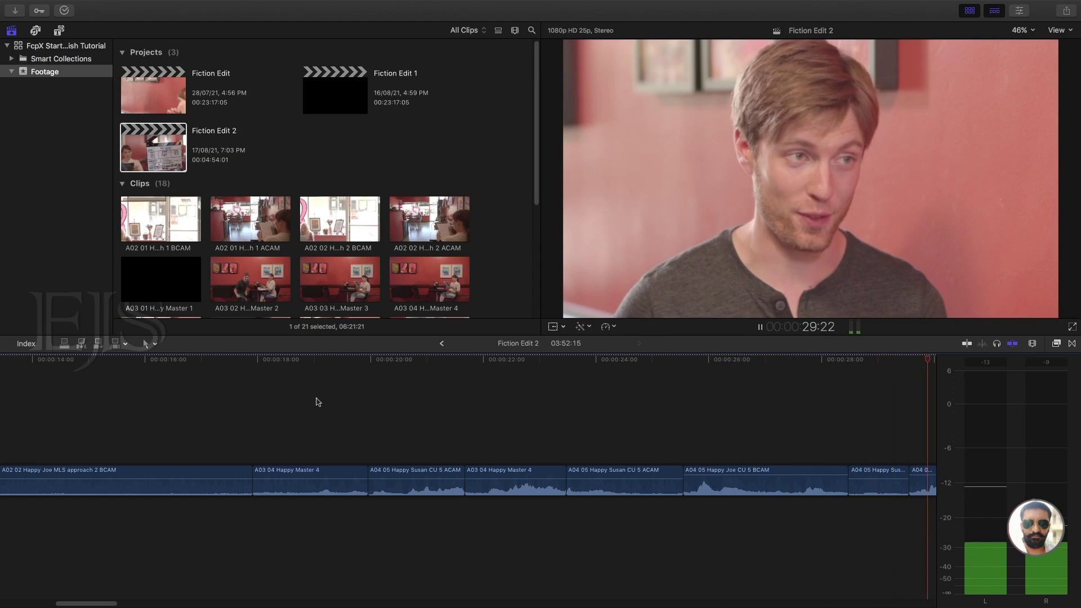
pyautogui.press('space')
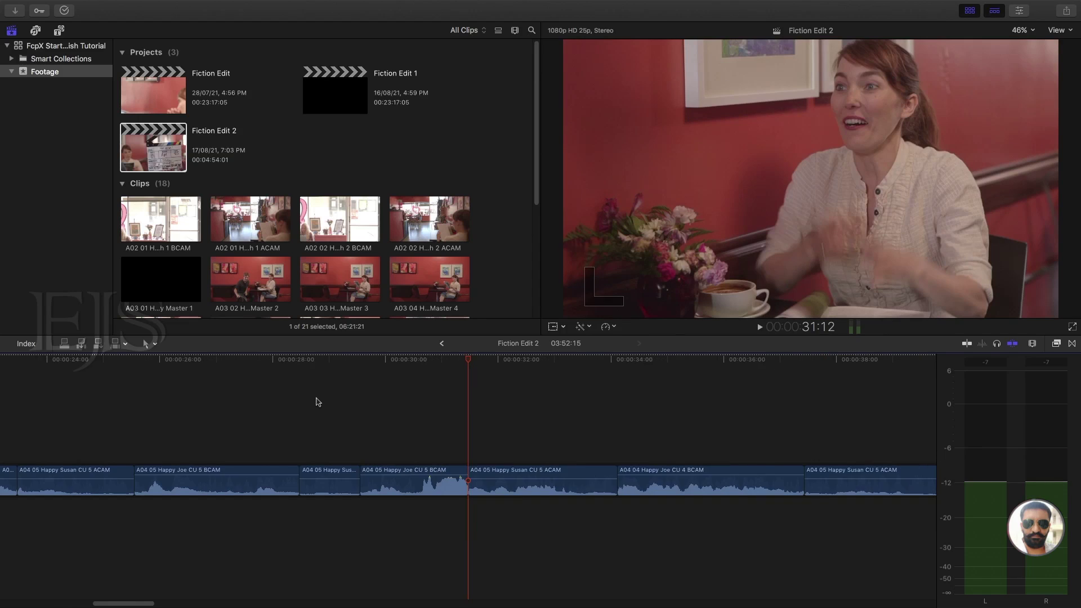
# Play the assembled dialogue scene from Susan's first close-up onward to review the pacing of the complete edit.
pyautogui.press('super+minus')
pyautogui.press('super+minus')
pyautogui.press('super+minus')
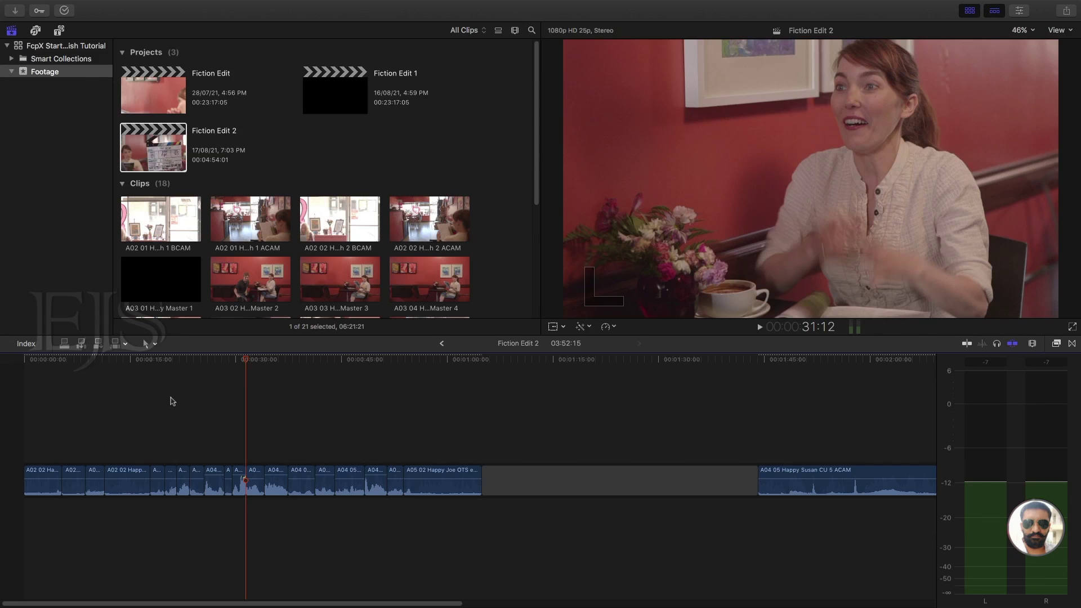
pyautogui.click(171, 401)
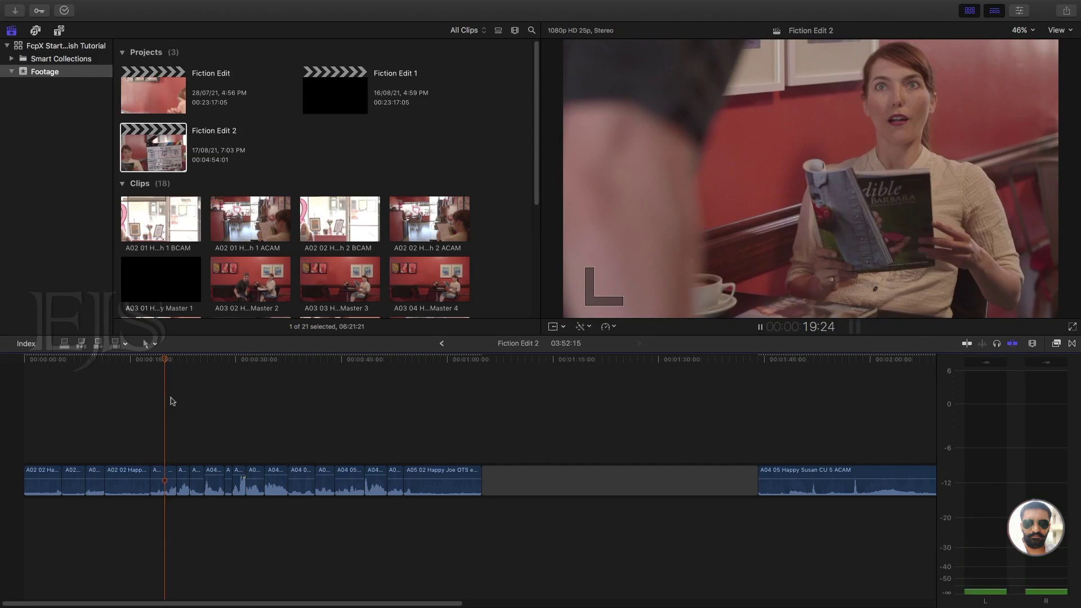
pyautogui.press('space')
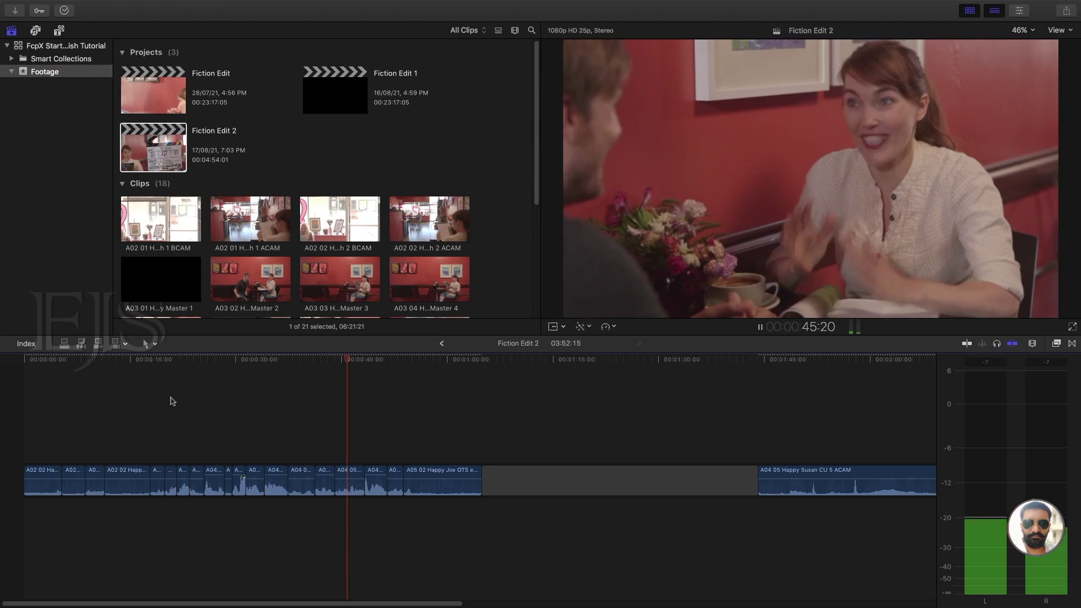
pyautogui.press('space')
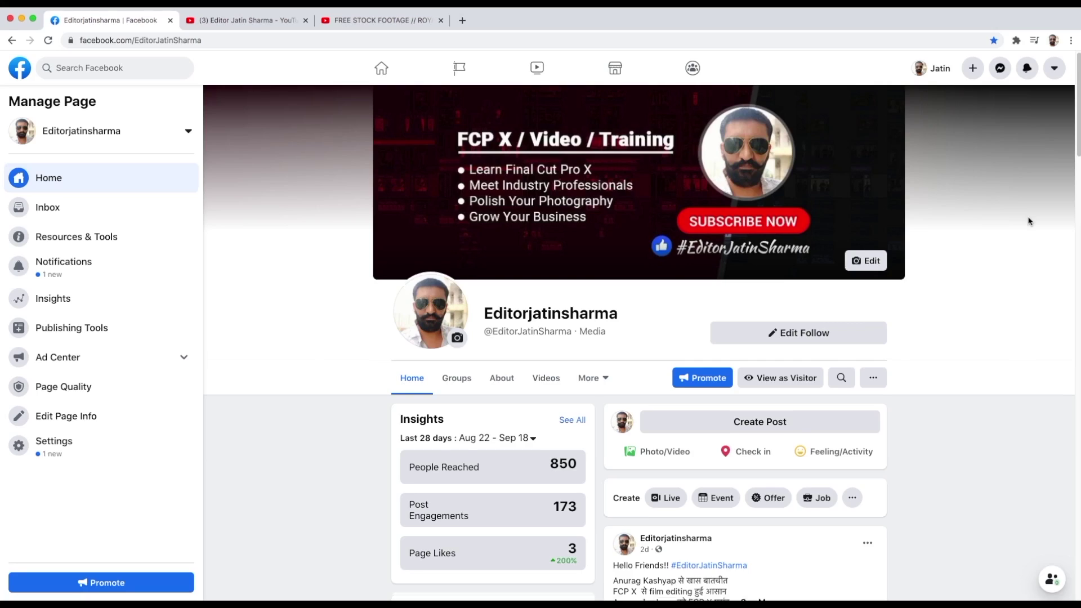
pyautogui.scroll(-5, 1025, 220)
pyautogui.scroll(-2, 1030, 222)
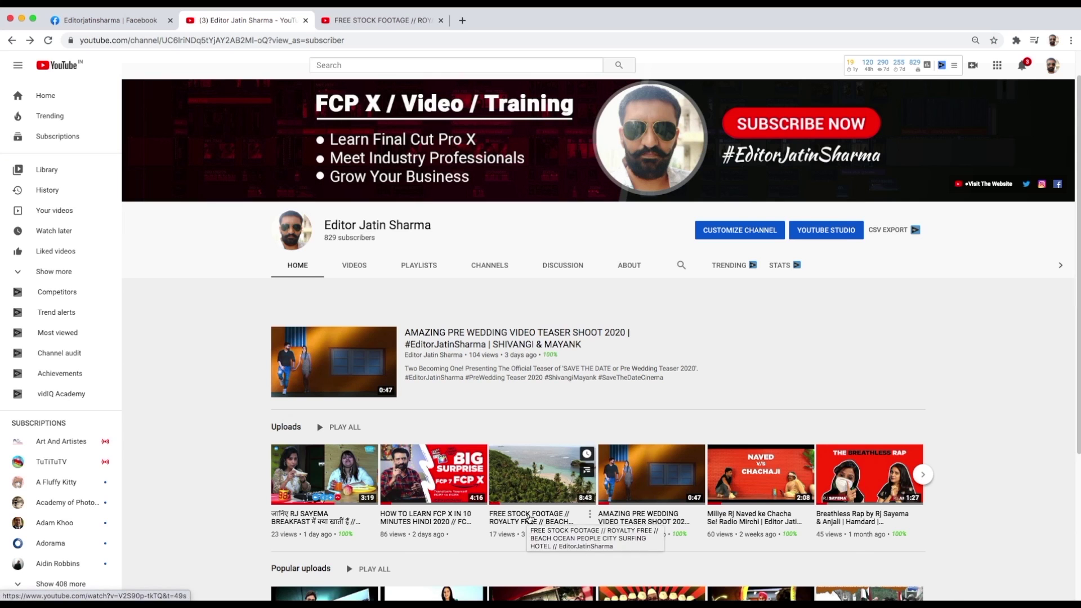
pyautogui.click(529, 518)
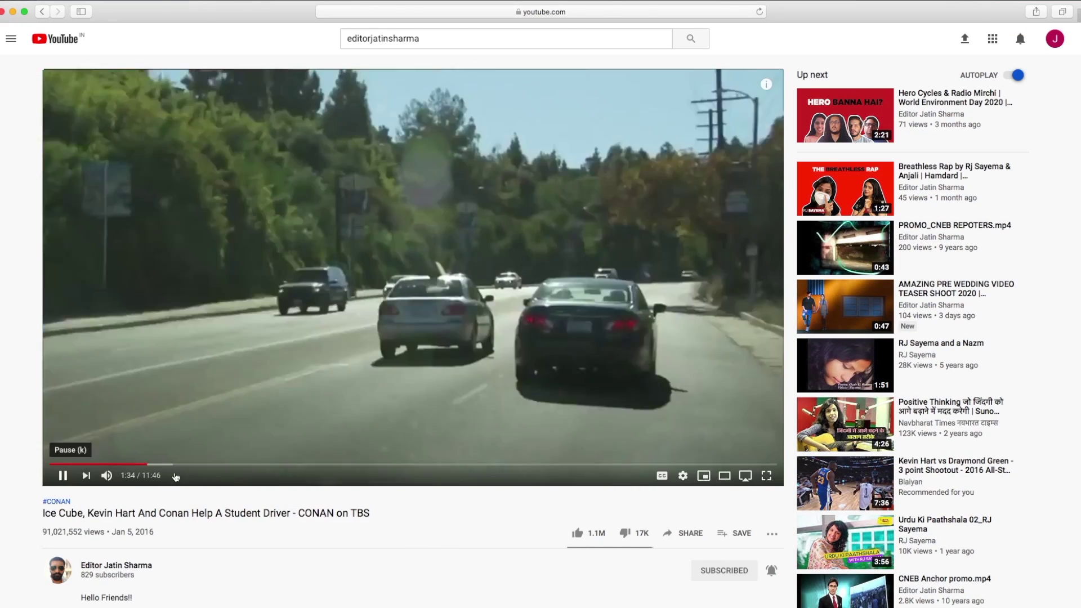
pyautogui.click(63, 476)
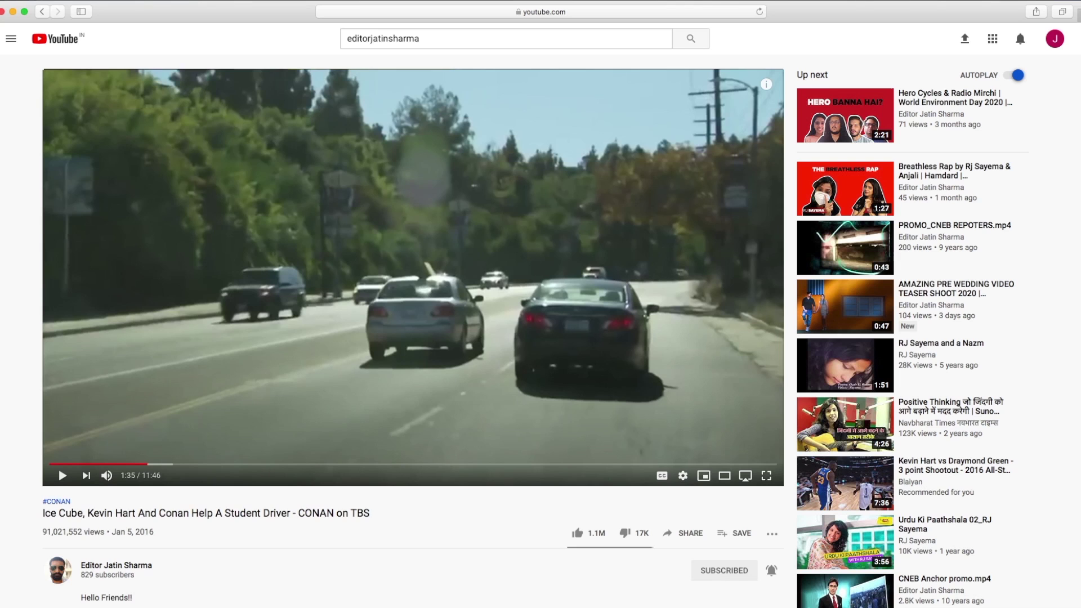